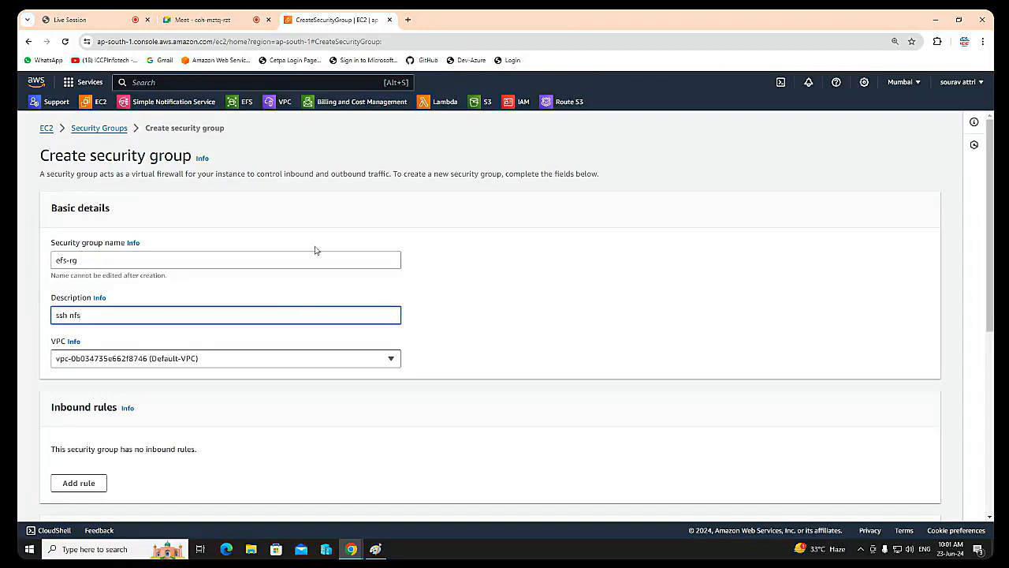
Step: Select the Default-VPC (172.31.0.0/16) as the VPC for the new security group
{"action": "scroll", "coordinate": [322, 266], "scroll_direction": "down", "scroll_amount": 2}
{"action": "left_click", "coordinate": [347, 261]}
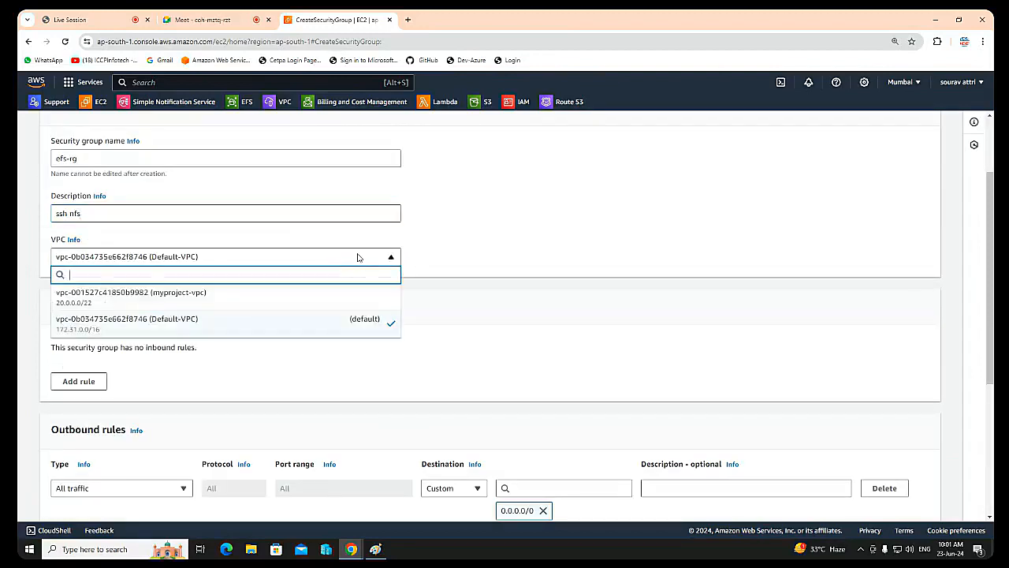
{"action": "left_click", "coordinate": [202, 324]}
Step: Add two inbound rules to the security group, one of type SSH and one of type NFS
{"action": "scroll", "coordinate": [252, 330], "scroll_direction": "down", "scroll_amount": 1}
{"action": "scroll", "coordinate": [253, 330], "scroll_direction": "down", "scroll_amount": 1}
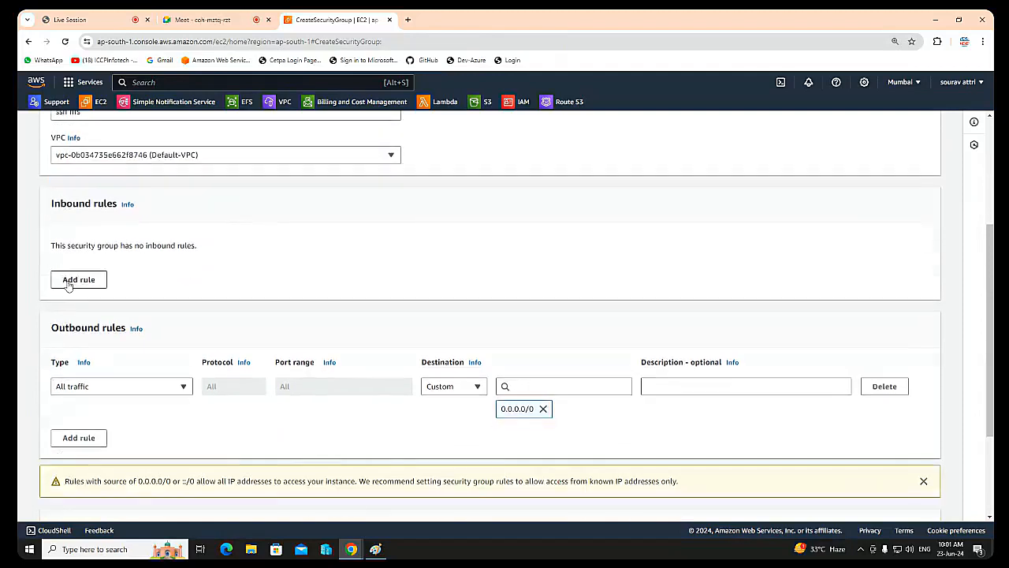
{"action": "left_click", "coordinate": [79, 279]}
{"action": "left_click", "coordinate": [80, 292]}
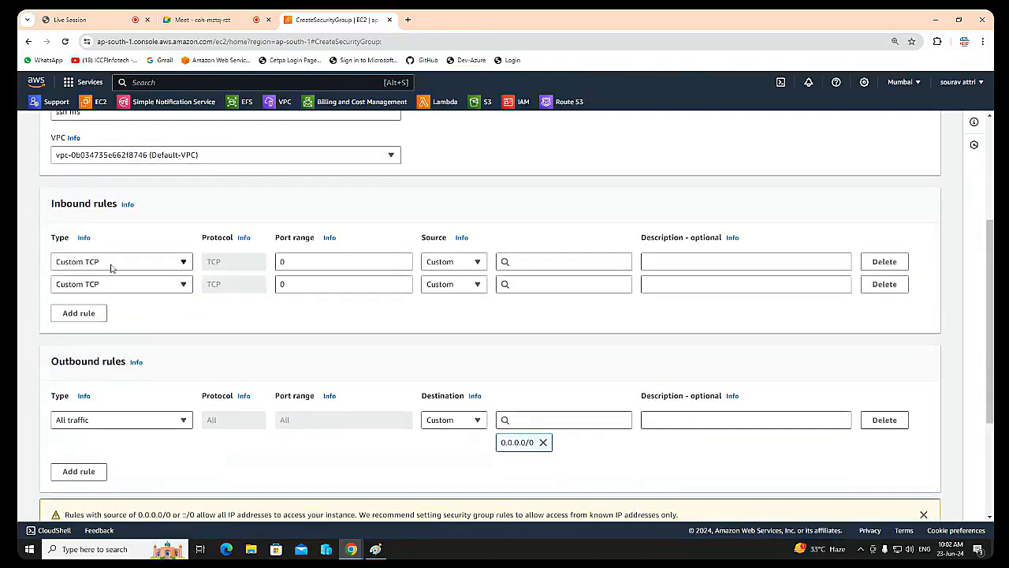
{"action": "left_click", "coordinate": [110, 269]}
{"action": "type", "text": "ss"}
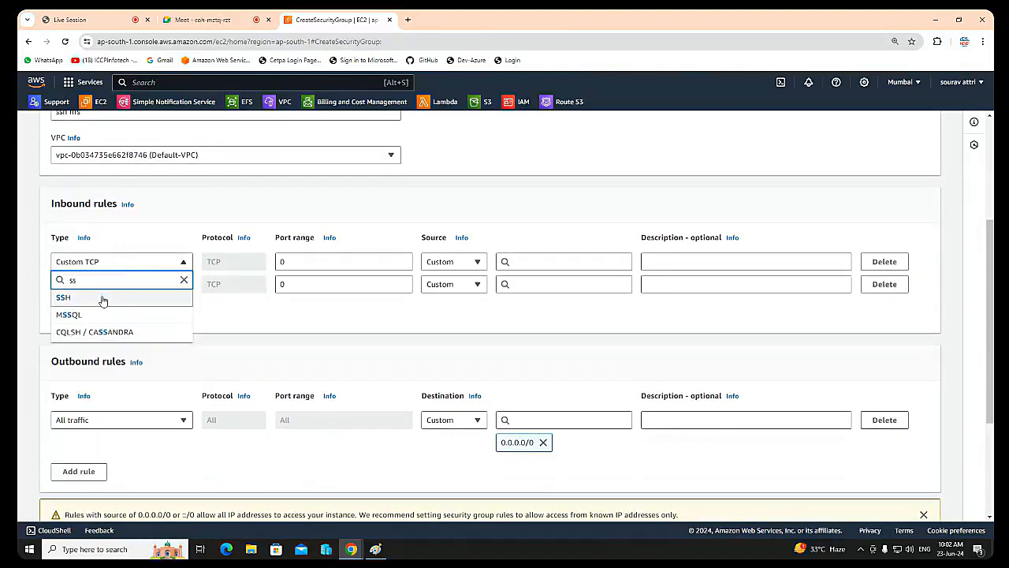
{"action": "left_click", "coordinate": [102, 298]}
{"action": "left_click", "coordinate": [103, 290]}
{"action": "type", "text": "n"}
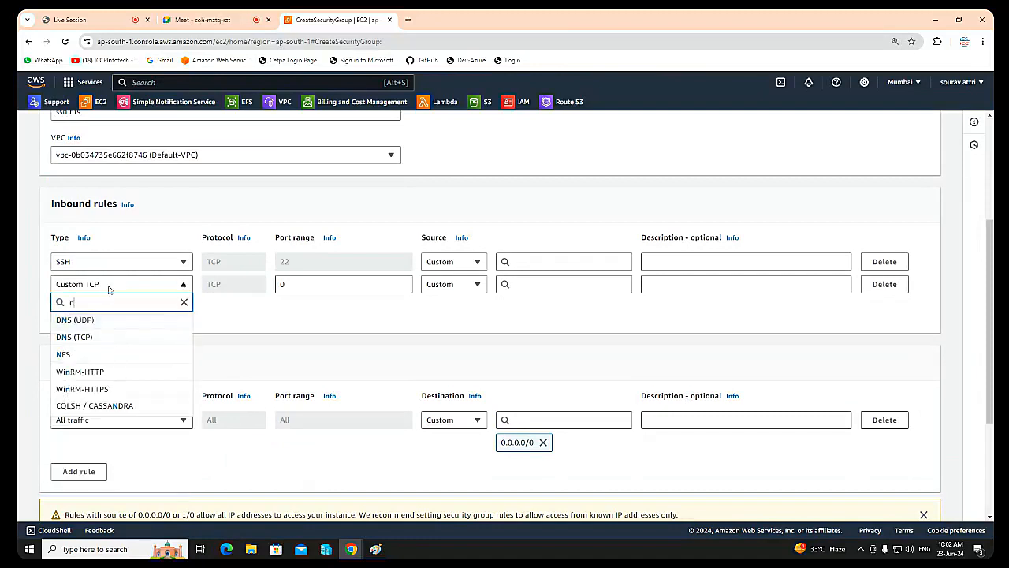
{"action": "left_click", "coordinate": [74, 354]}
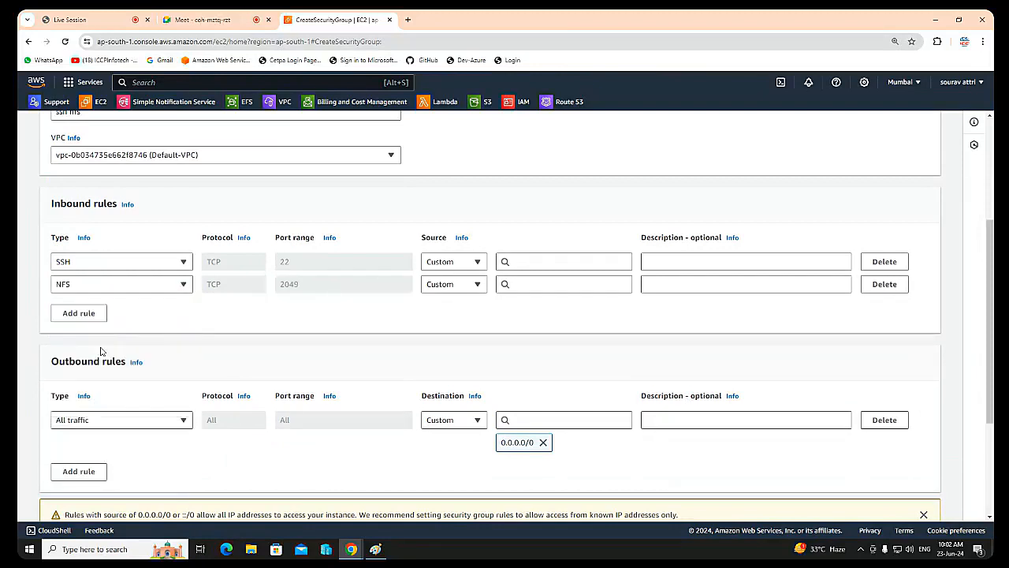
Step: Set the source of both the SSH and NFS inbound rules to Anywhere-IPv4
{"action": "left_click", "coordinate": [456, 263]}
{"action": "left_click", "coordinate": [454, 296]}
{"action": "left_click", "coordinate": [454, 307]}
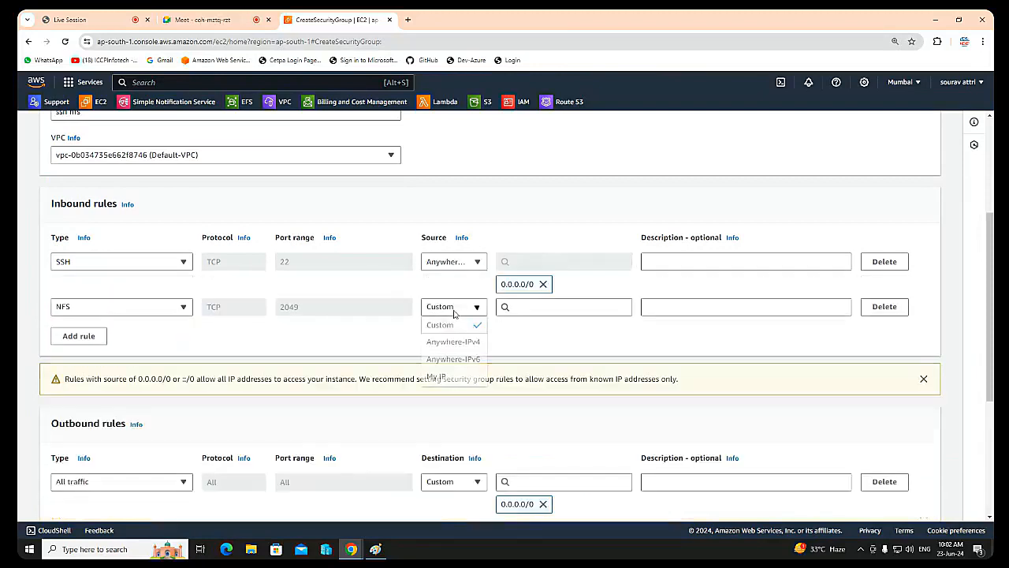
{"action": "left_click", "coordinate": [465, 347]}
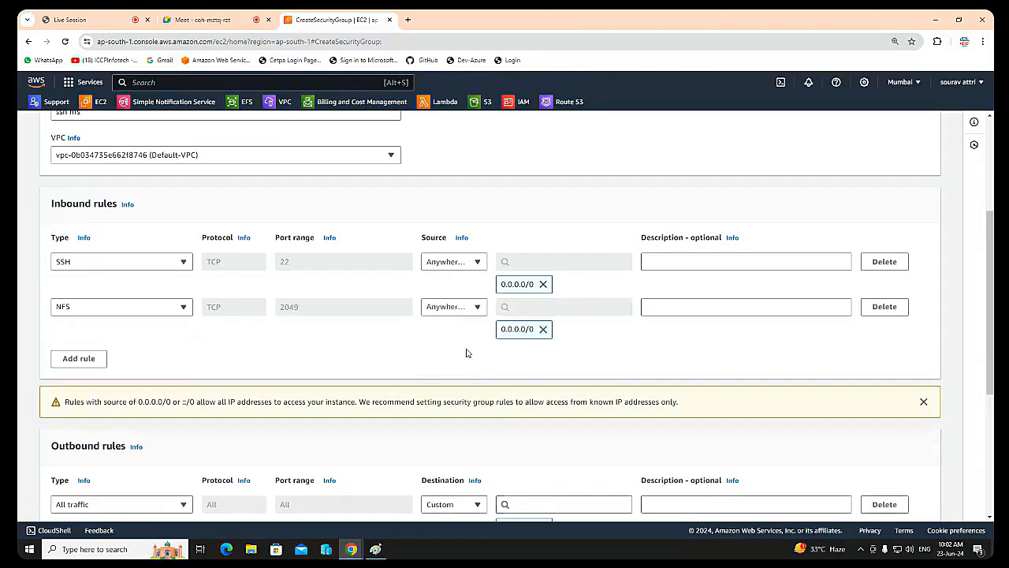
Step: Switch to the Live Session page, let the participant with the raised hand speak, and end their speaking turn
{"action": "left_click", "coordinate": [91, 21]}
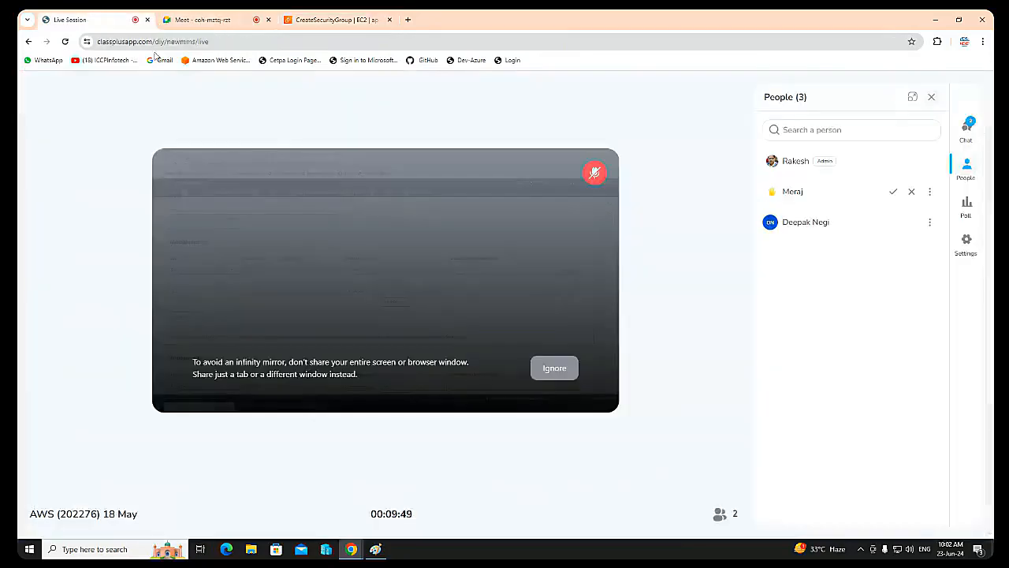
{"action": "left_click", "coordinate": [893, 192]}
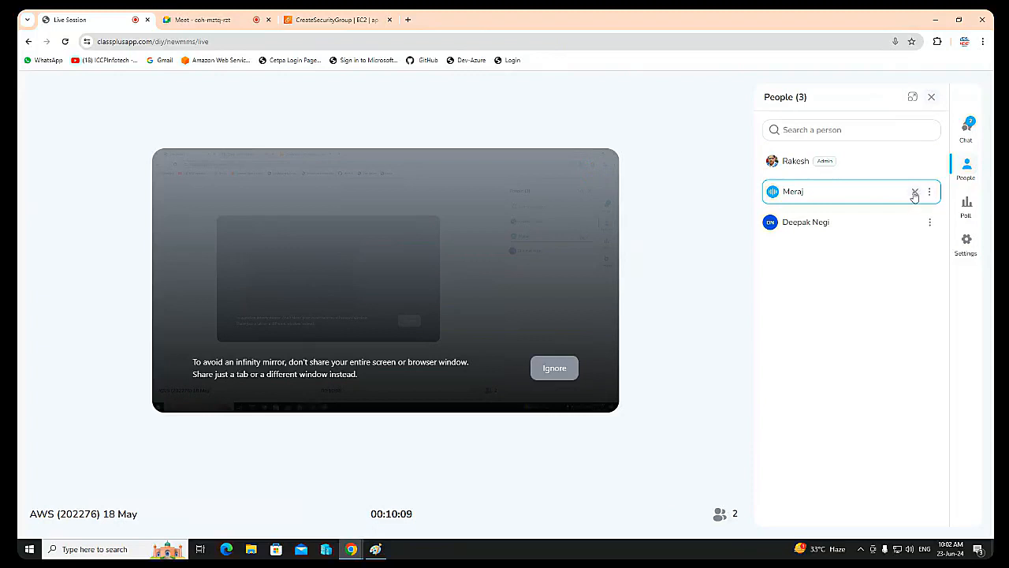
{"action": "left_click", "coordinate": [914, 193]}
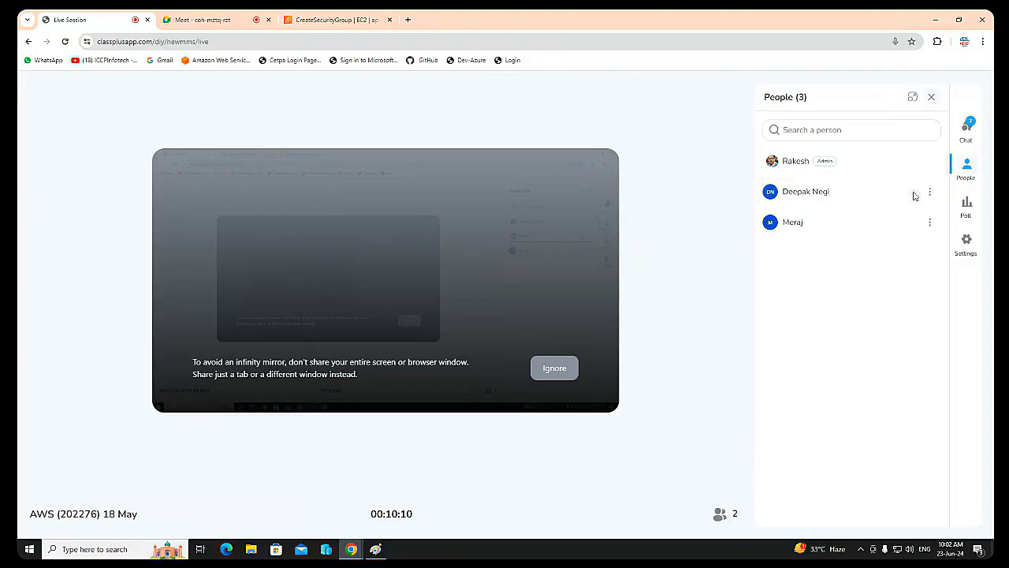
Step: View the EFS diagram in Paint and return to the Create security group page in Chrome
{"action": "left_click", "coordinate": [932, 21]}
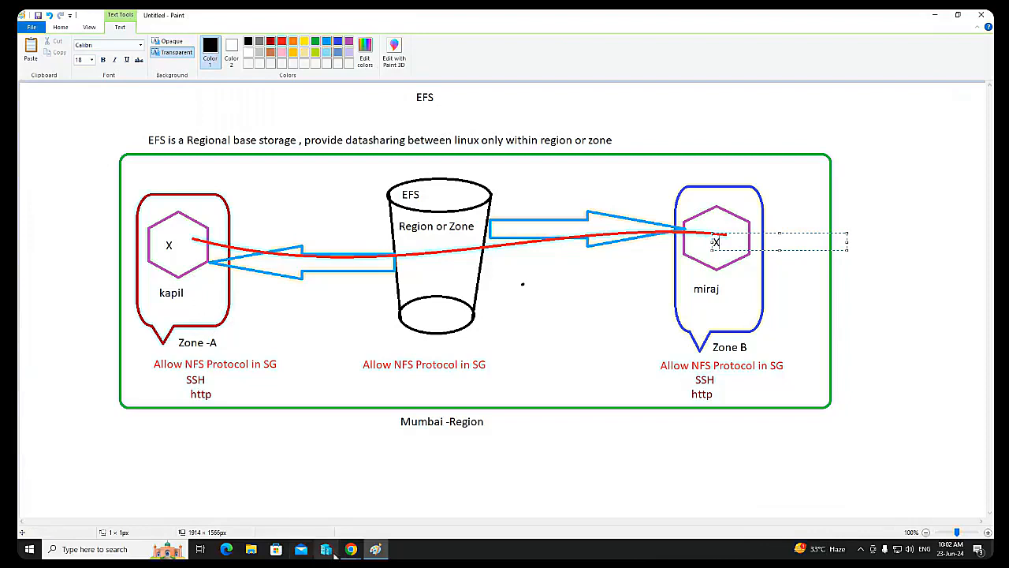
{"action": "mouse_move", "coordinate": [351, 549]}
{"action": "left_click", "coordinate": [266, 500]}
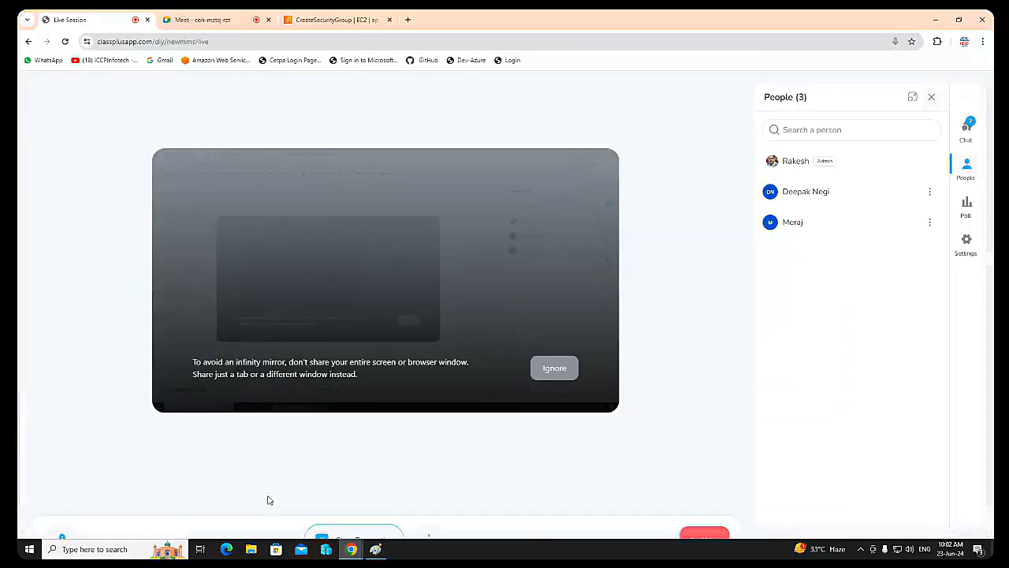
{"action": "left_click", "coordinate": [322, 20]}
Step: Review the basic details and inbound rules, and create the security group
{"action": "scroll", "coordinate": [177, 154], "scroll_direction": "up", "scroll_amount": 2}
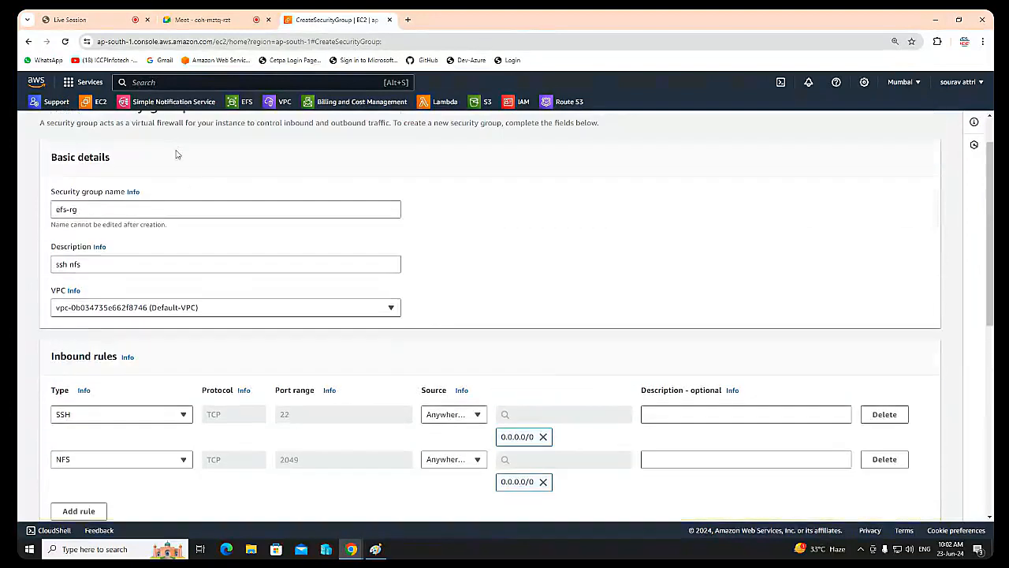
{"action": "scroll", "coordinate": [232, 333], "scroll_direction": "down", "scroll_amount": 2}
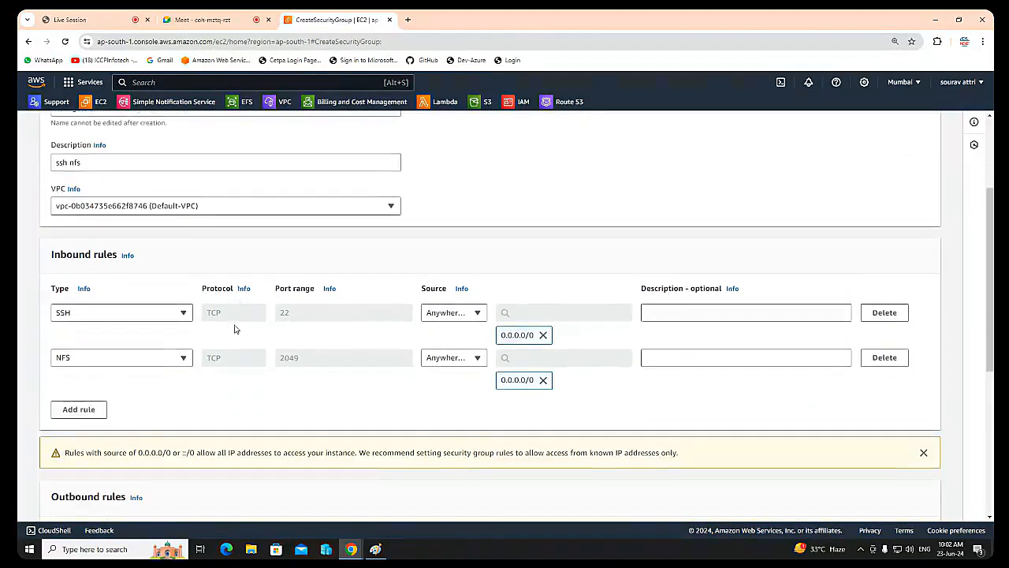
{"action": "scroll", "coordinate": [236, 327], "scroll_direction": "up", "scroll_amount": 1}
{"action": "scroll", "coordinate": [238, 325], "scroll_direction": "up", "scroll_amount": 1}
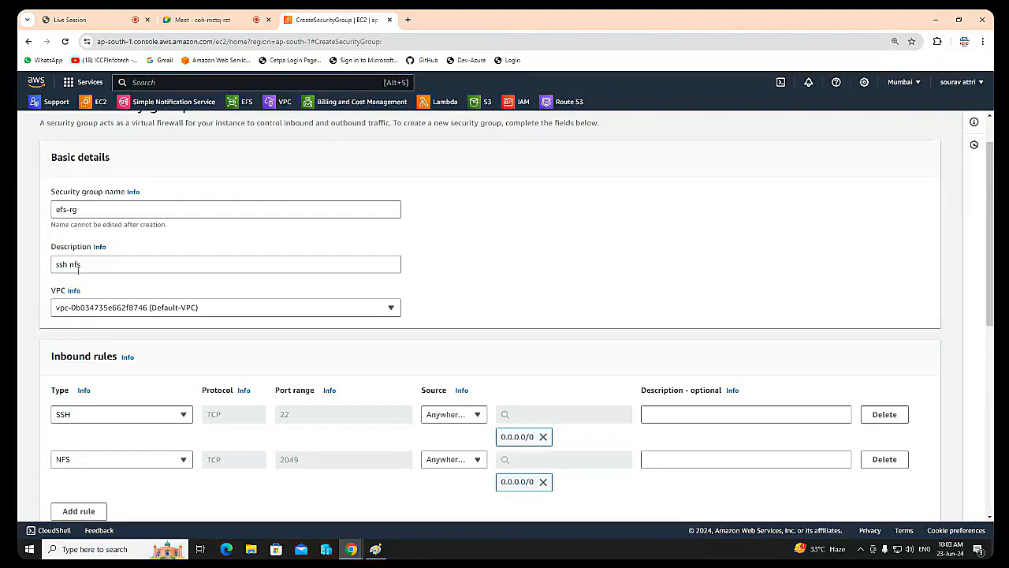
{"action": "scroll", "coordinate": [140, 317], "scroll_direction": "down", "scroll_amount": 1}
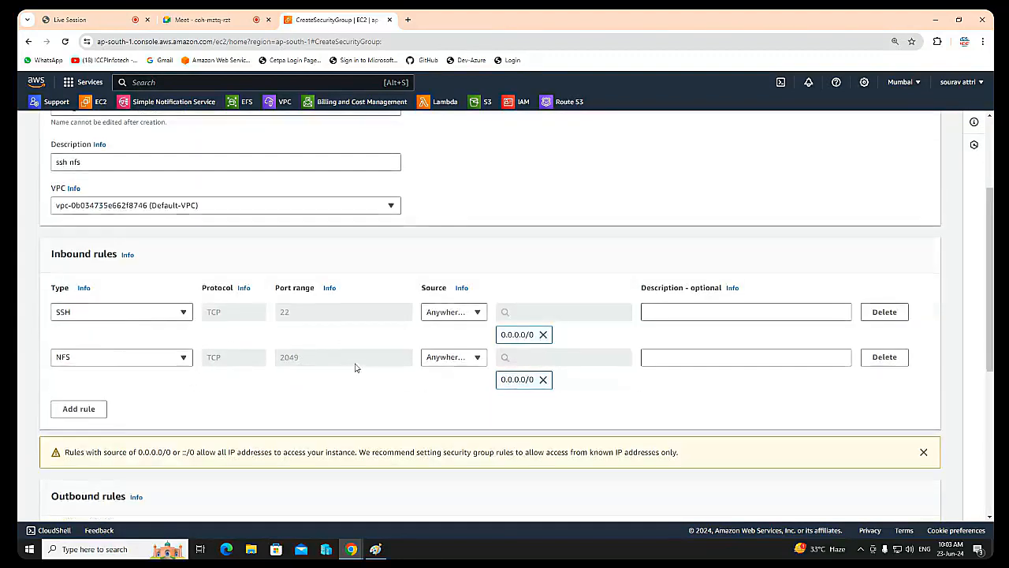
{"action": "scroll", "coordinate": [552, 410], "scroll_direction": "down", "scroll_amount": 3}
{"action": "left_click", "coordinate": [870, 513]}
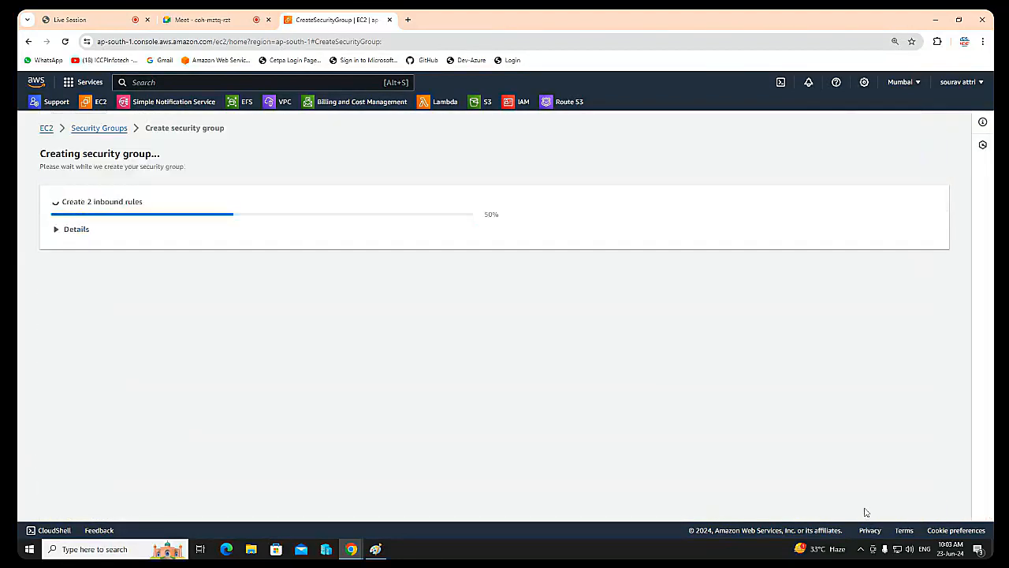
Step: Consult the EFS architecture diagram in Paint again and return to the EC2 console in Chrome
{"action": "left_click", "coordinate": [372, 551]}
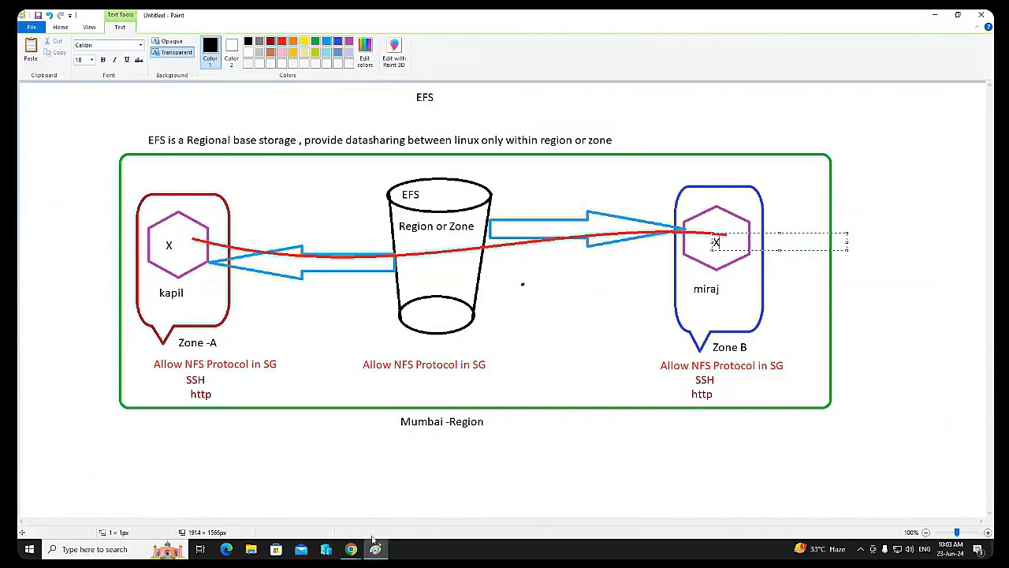
{"action": "mouse_move", "coordinate": [353, 550]}
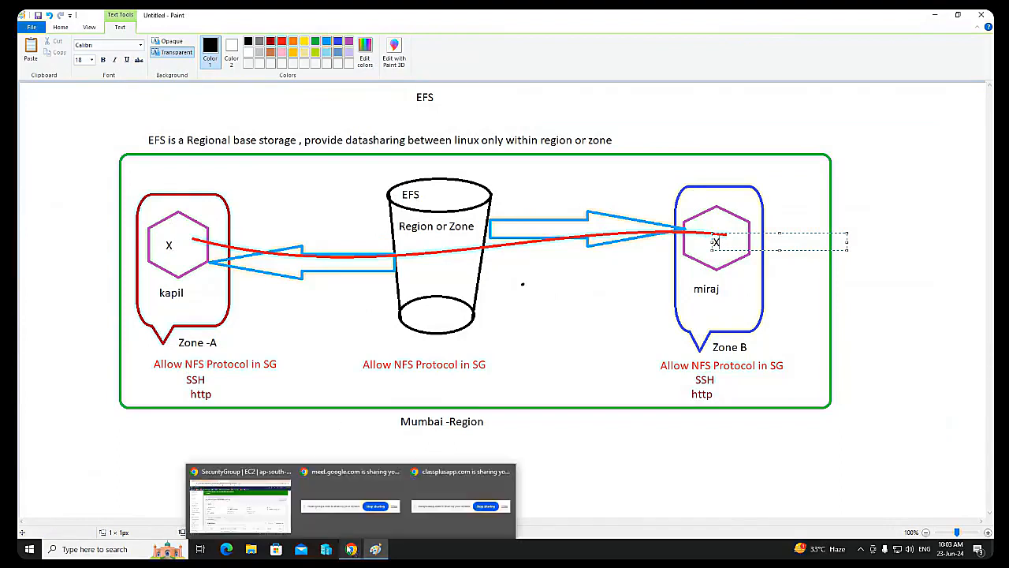
{"action": "left_click", "coordinate": [239, 503]}
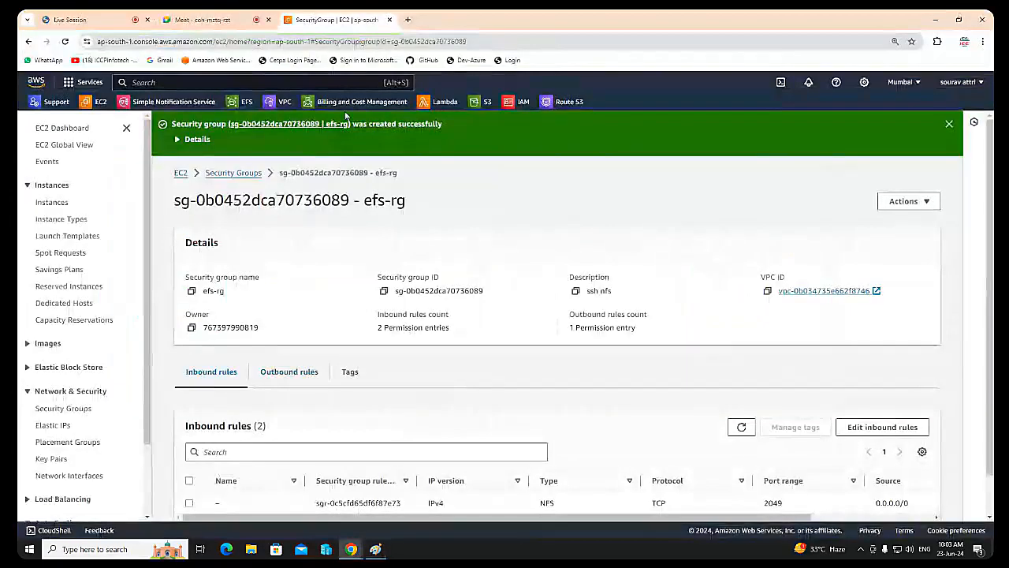
Step: Start launching a new EC2 instance and name it after the diagram's Zone-A user with the suffix -vm
{"action": "left_click", "coordinate": [52, 203]}
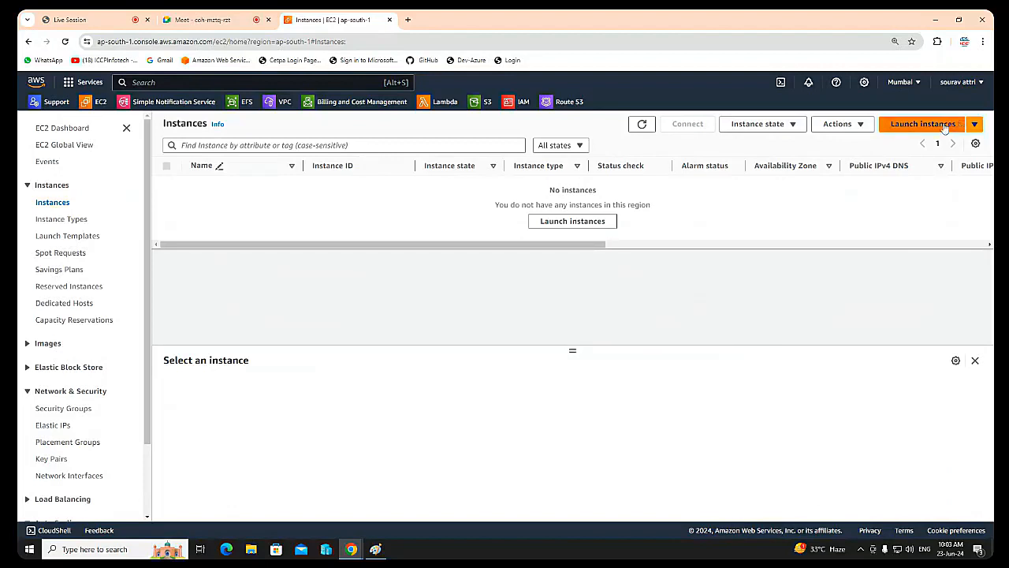
{"action": "left_click", "coordinate": [907, 124]}
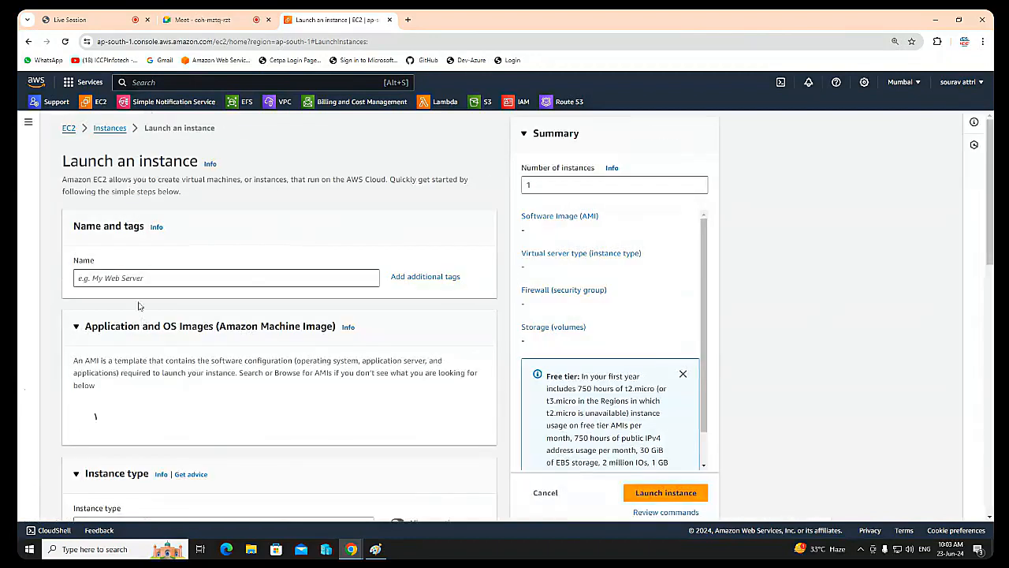
{"action": "left_click", "coordinate": [141, 281]}
{"action": "type", "text": "k"}
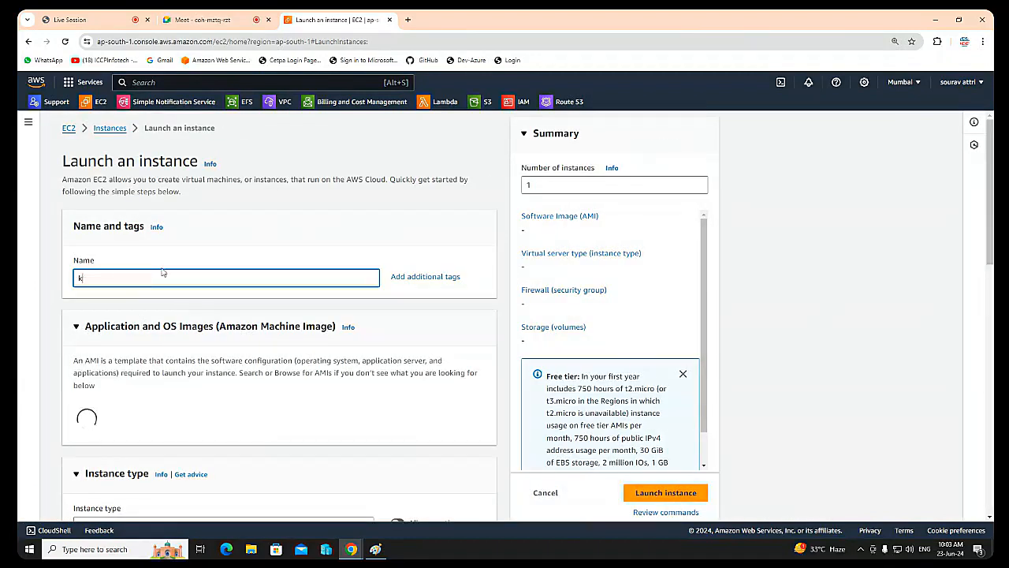
{"action": "type", "text": "apil-vm"}
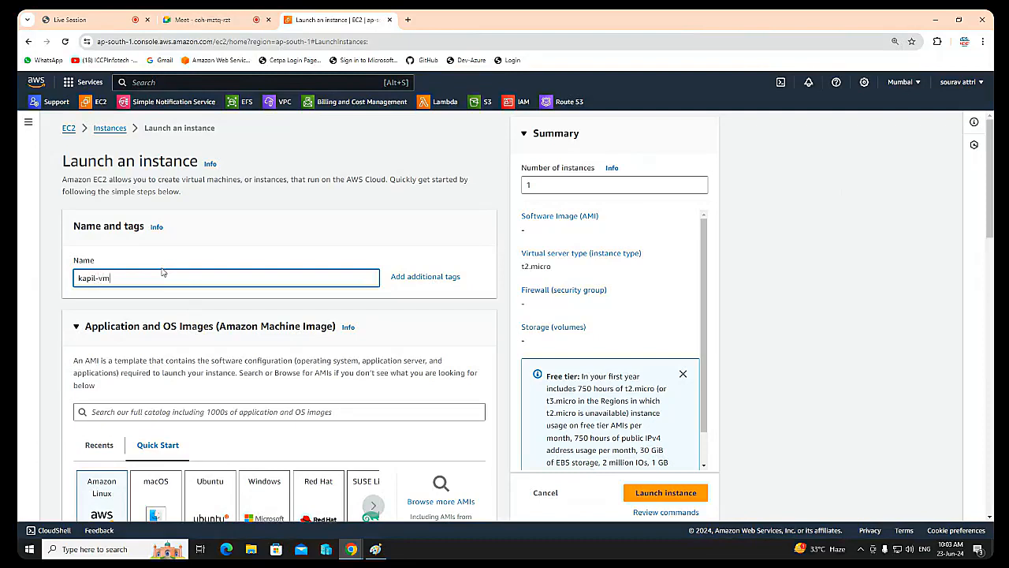
Step: Choose the Amazon Linux 2 AMI (HVM) - Kernel 5.10, SSD Volume Type as the instance's machine image
{"action": "scroll", "coordinate": [296, 282], "scroll_direction": "down", "scroll_amount": 4}
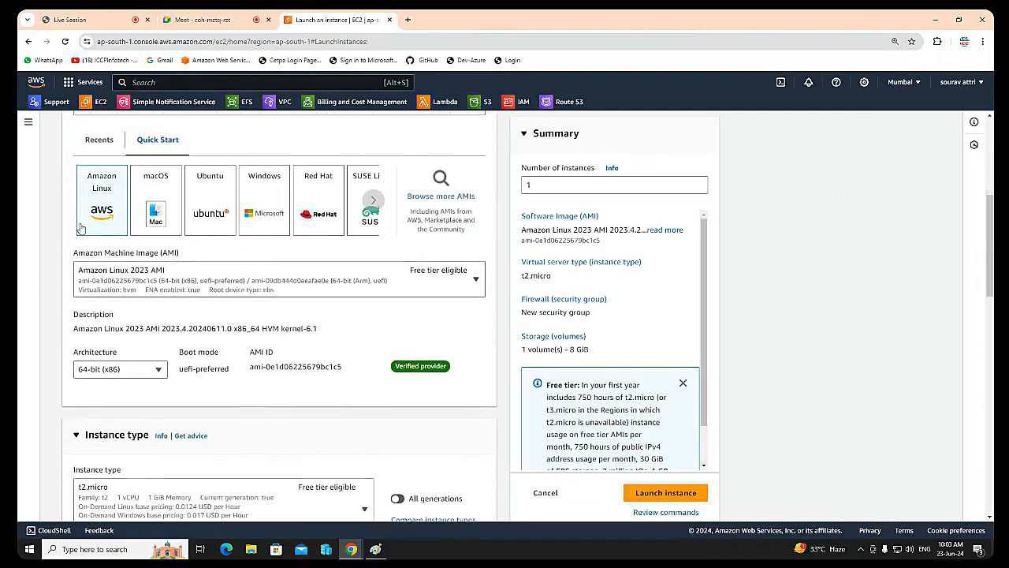
{"action": "left_click", "coordinate": [154, 283]}
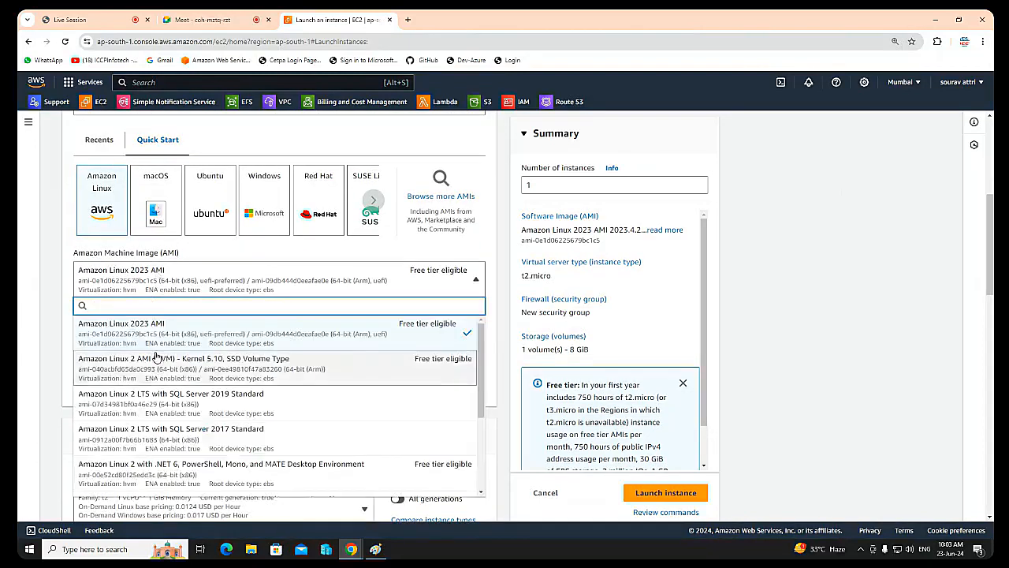
{"action": "left_click", "coordinate": [155, 358]}
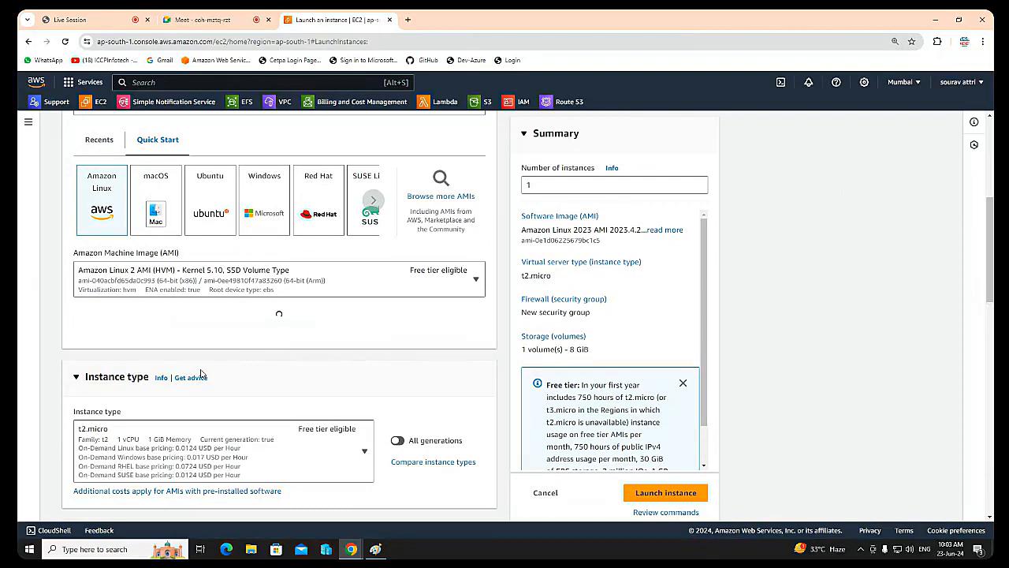
Step: Select the existing key pair lbkey121 for logging in to the instance
{"action": "scroll", "coordinate": [216, 426], "scroll_direction": "down", "scroll_amount": 5}
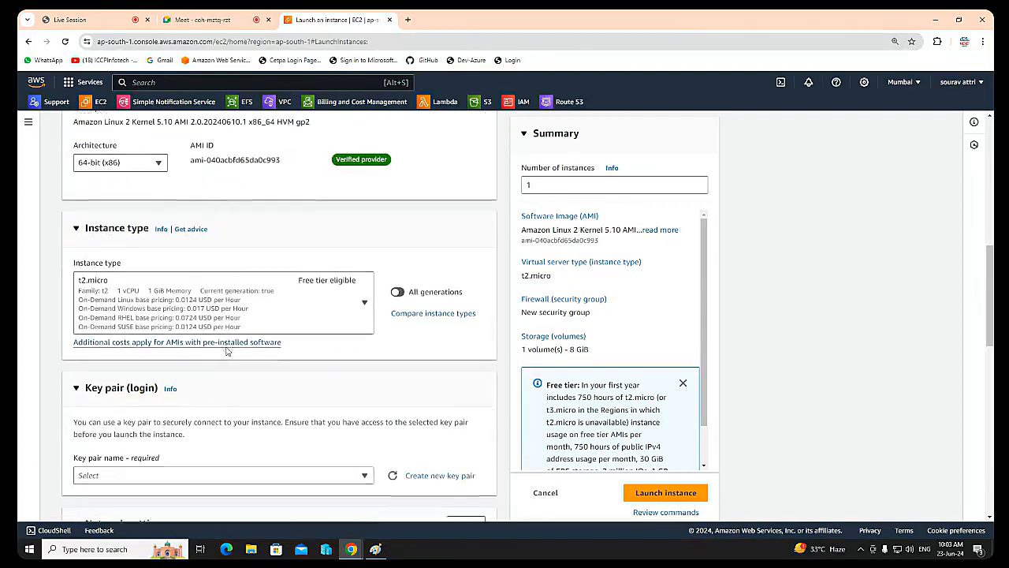
{"action": "left_click", "coordinate": [221, 326]}
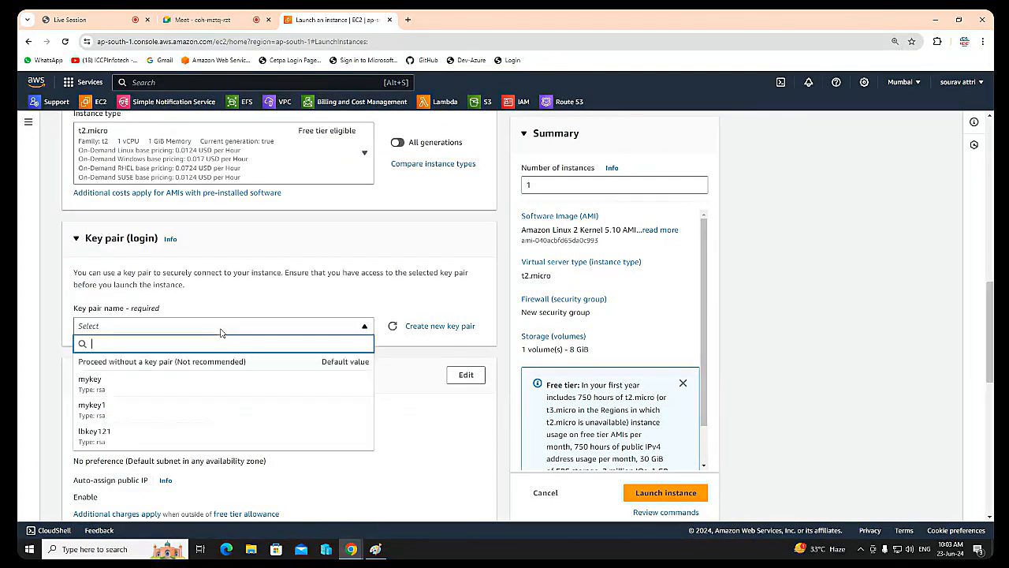
{"action": "left_click", "coordinate": [120, 439]}
Step: Open the new instance's network settings for editing
{"action": "scroll", "coordinate": [339, 386], "scroll_direction": "down", "scroll_amount": 1}
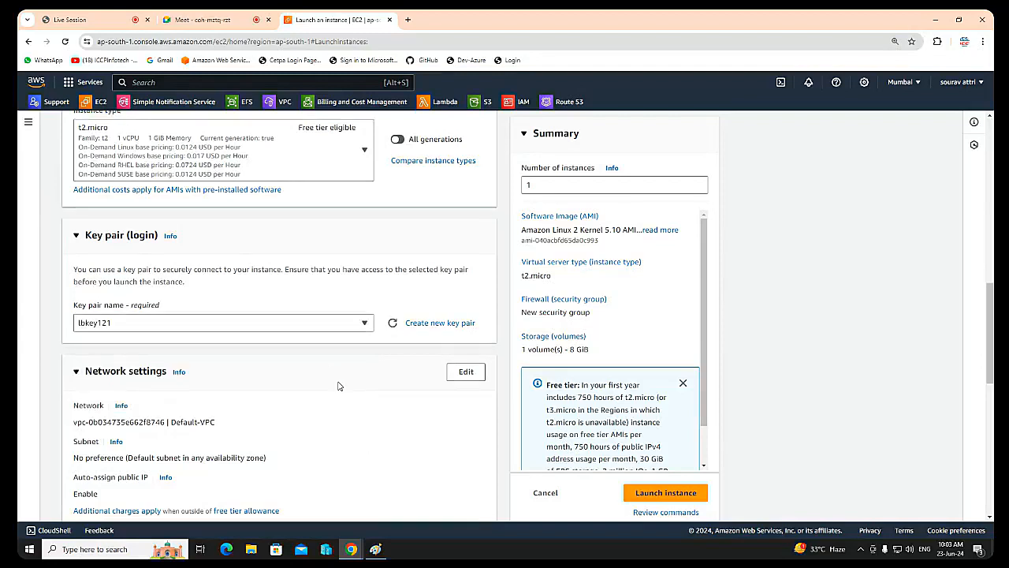
{"action": "scroll", "coordinate": [338, 388], "scroll_direction": "down", "scroll_amount": 1}
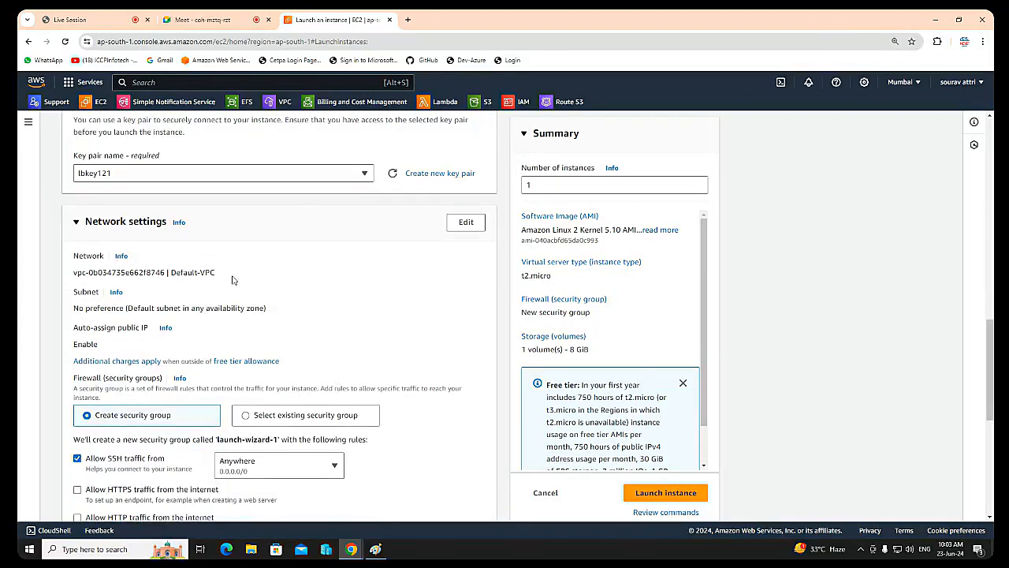
{"action": "left_click", "coordinate": [465, 223]}
Step: Try myproject-vpc as the instance's VPC, look through its subnets, and switch back to Default-VPC
{"action": "left_click", "coordinate": [275, 276]}
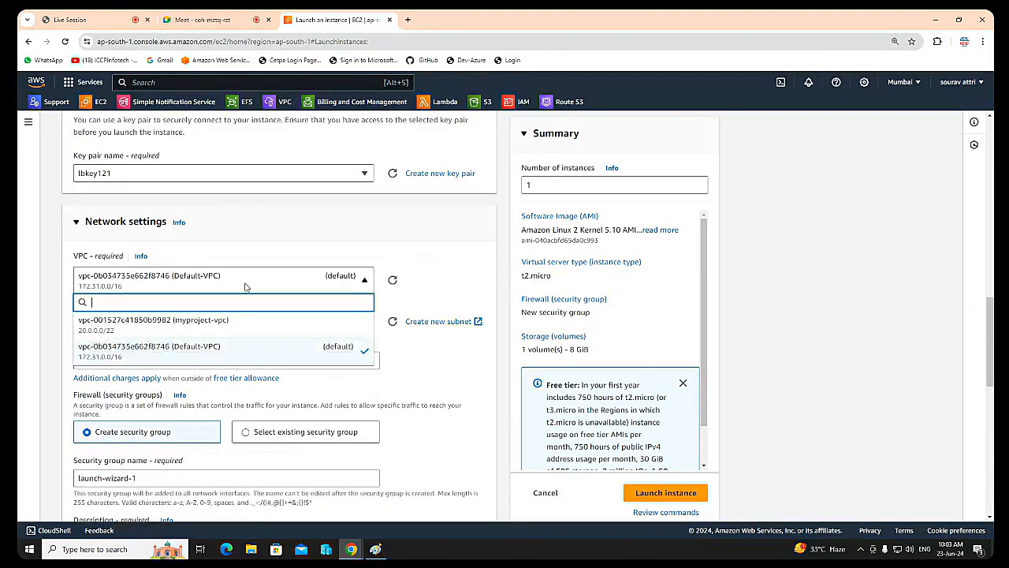
{"action": "left_click", "coordinate": [201, 323]}
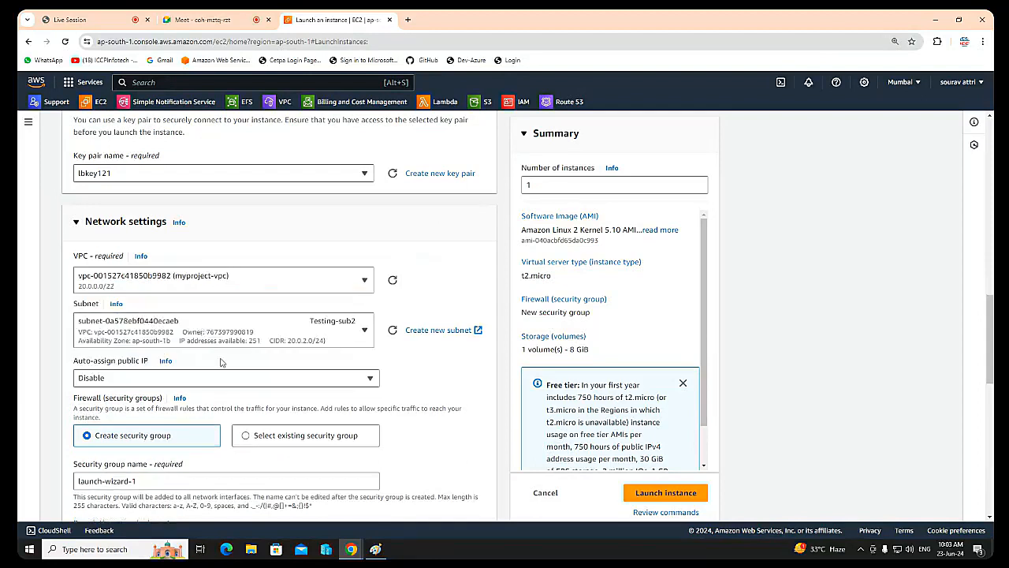
{"action": "left_click", "coordinate": [227, 337]}
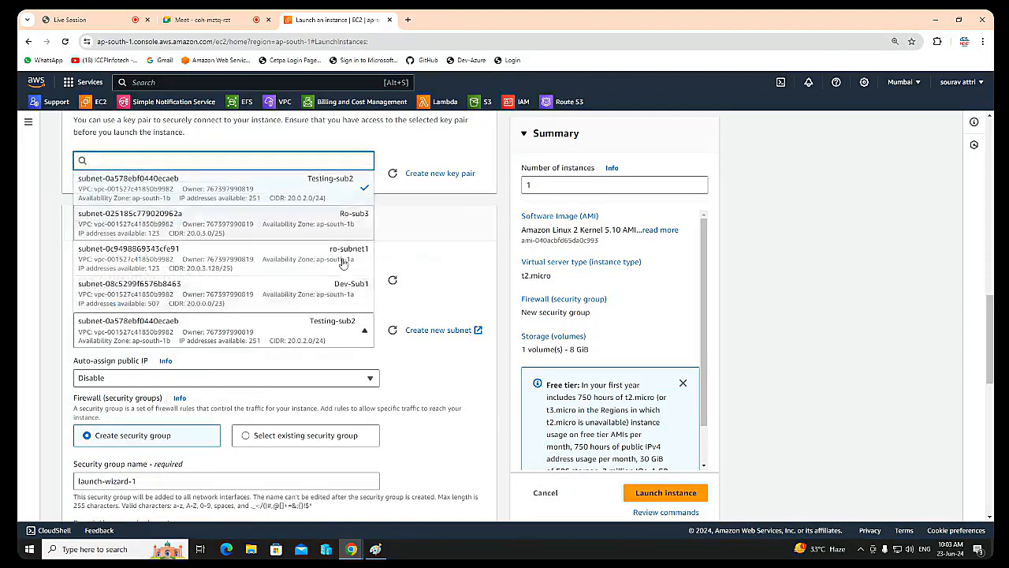
{"action": "left_click", "coordinate": [439, 243]}
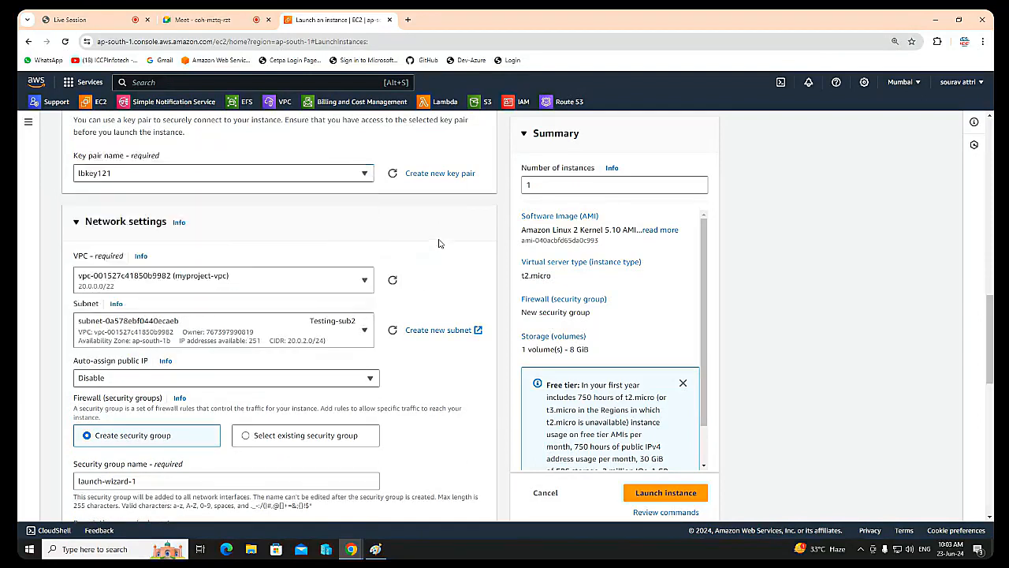
{"action": "left_click", "coordinate": [200, 281]}
{"action": "left_click", "coordinate": [190, 354]}
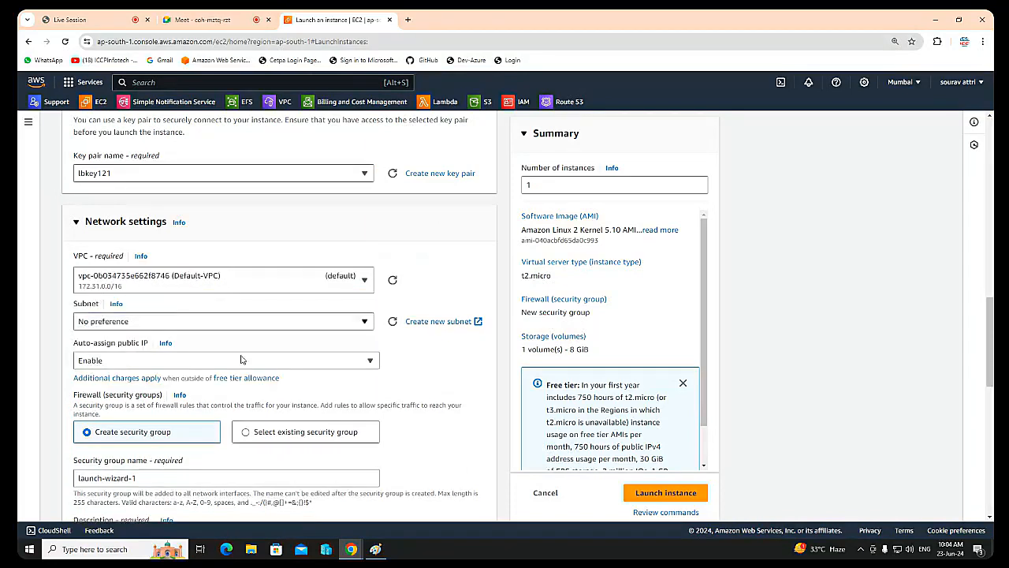
Step: Assign the existing security group efs-rg to the instance instead of creating a new one
{"action": "scroll", "coordinate": [242, 335], "scroll_direction": "down", "scroll_amount": 2}
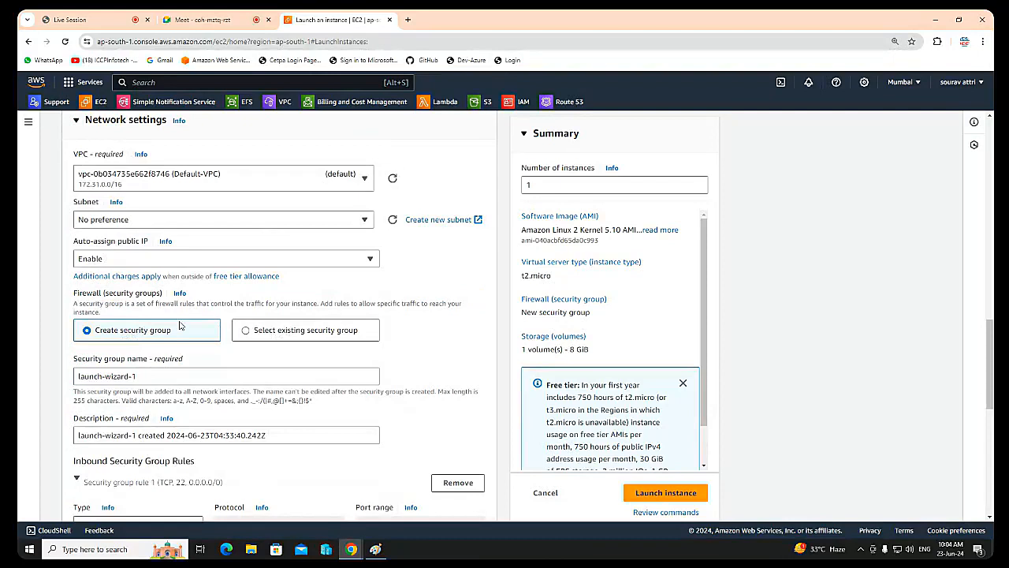
{"action": "left_click", "coordinate": [257, 331]}
{"action": "left_click", "coordinate": [217, 376]}
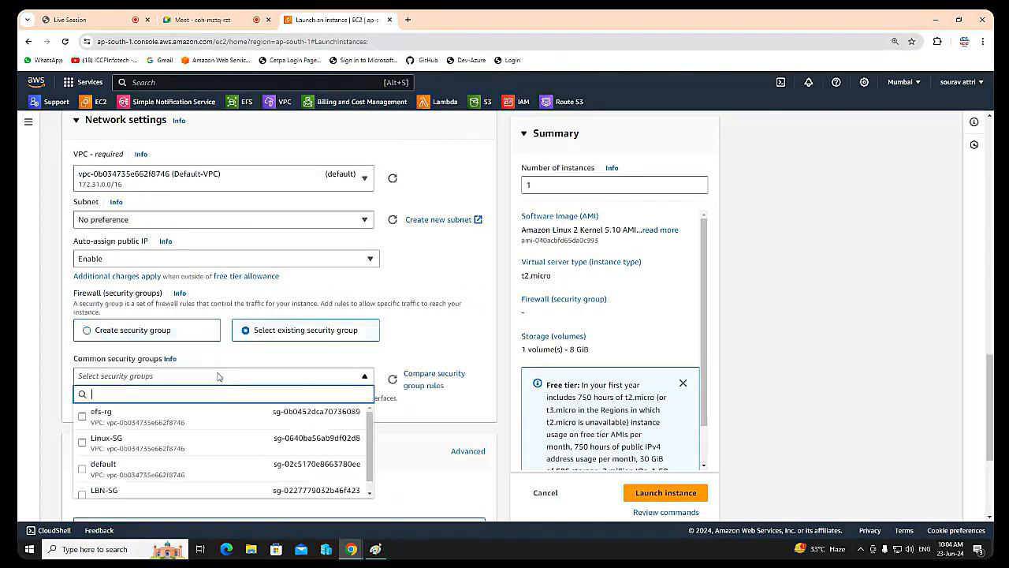
{"action": "left_click", "coordinate": [82, 418]}
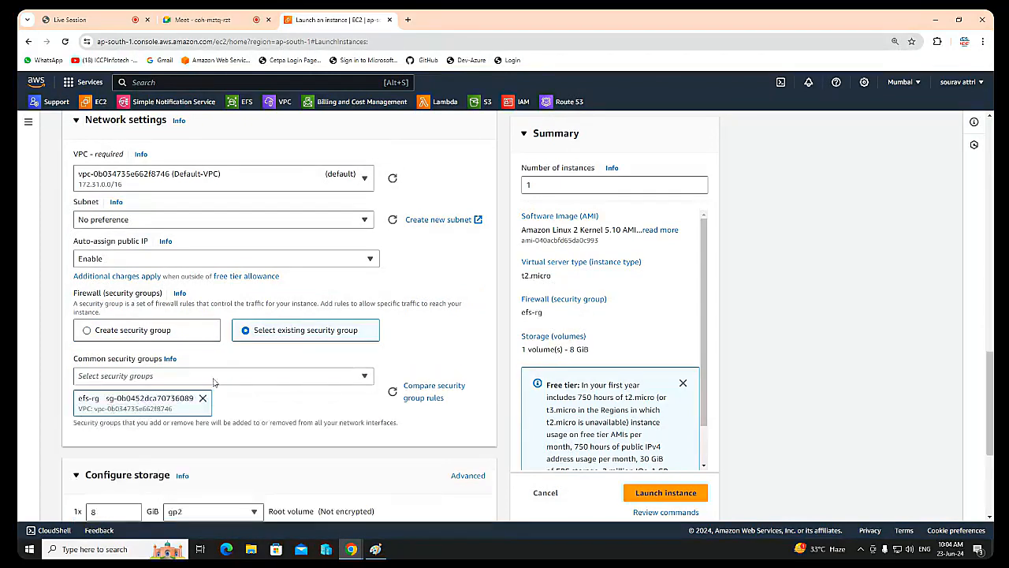
Step: Set the instance's gp2 root volume size to 15 GiB
{"action": "scroll", "coordinate": [177, 376], "scroll_direction": "down", "scroll_amount": 1}
{"action": "scroll", "coordinate": [177, 377], "scroll_direction": "down", "scroll_amount": 3}
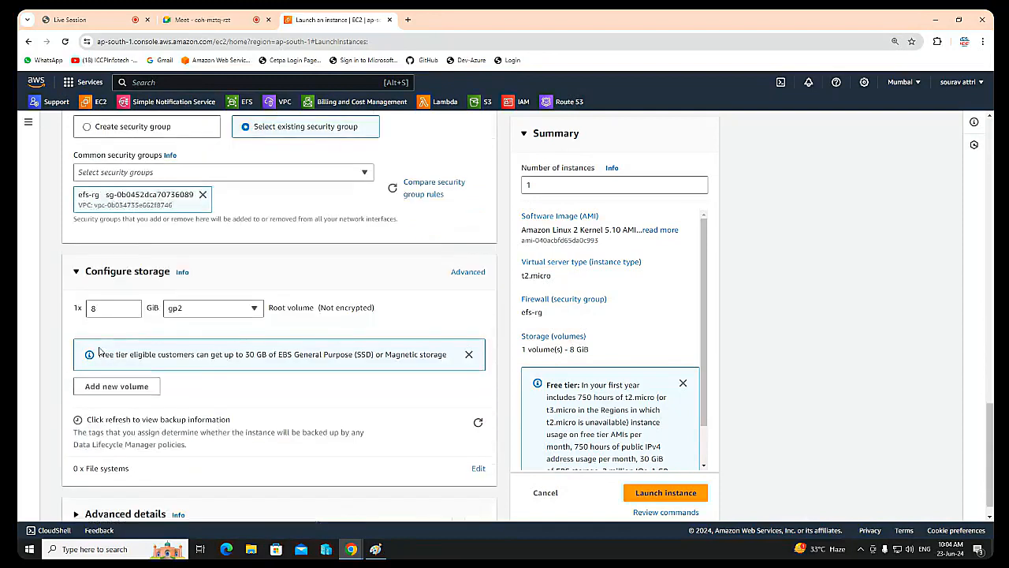
{"action": "left_click_drag", "start_coordinate": [105, 284], "coordinate": [19, 278]}
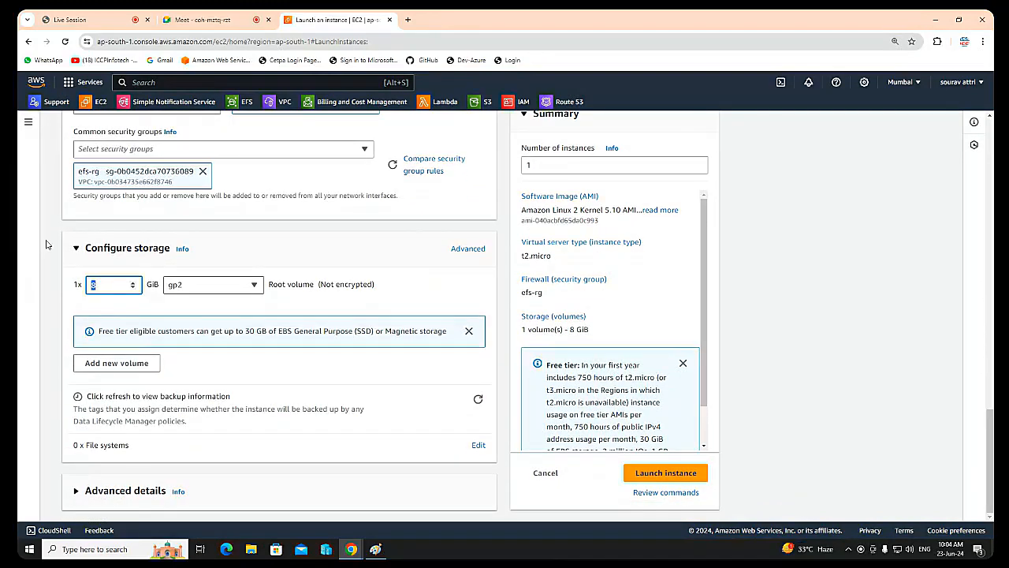
{"action": "type", "text": "15"}
Step: Place the instance in the Default-VPC subnet of availability zone ap-south-1a and launch it
{"action": "scroll", "coordinate": [253, 330], "scroll_direction": "up", "scroll_amount": 4}
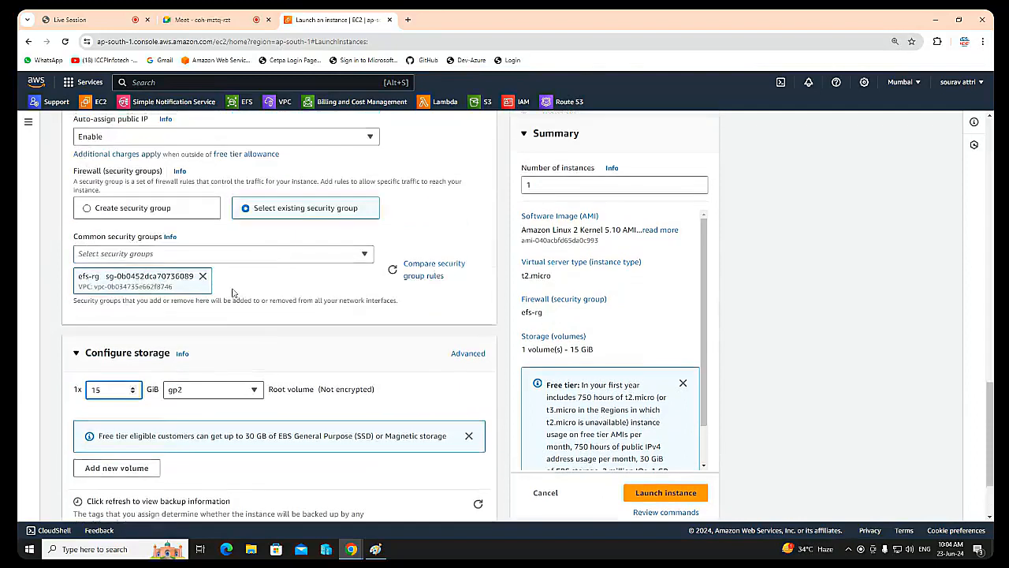
{"action": "left_click", "coordinate": [199, 298]}
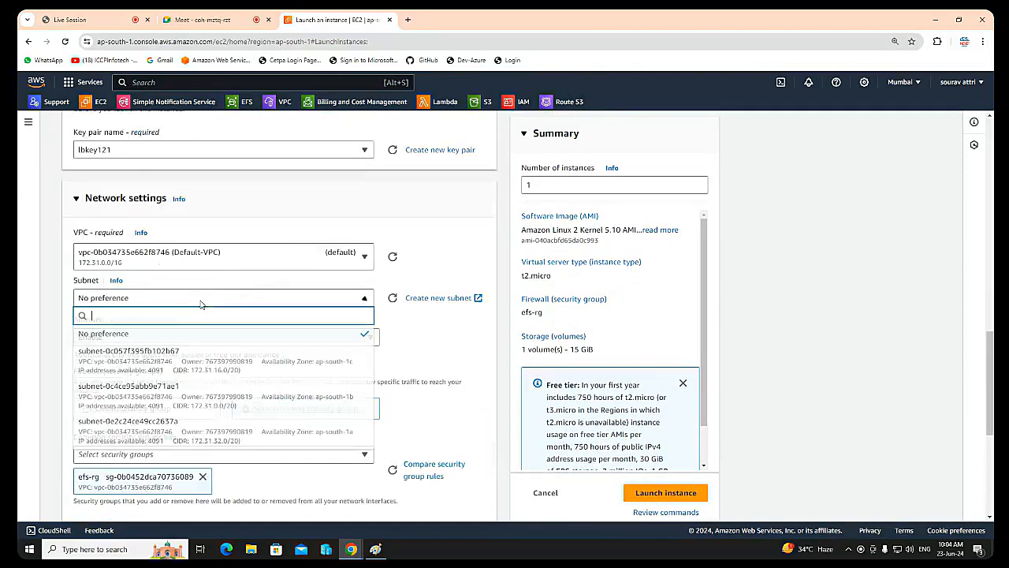
{"action": "left_click", "coordinate": [300, 434]}
{"action": "scroll", "coordinate": [473, 426], "scroll_direction": "down", "scroll_amount": 3}
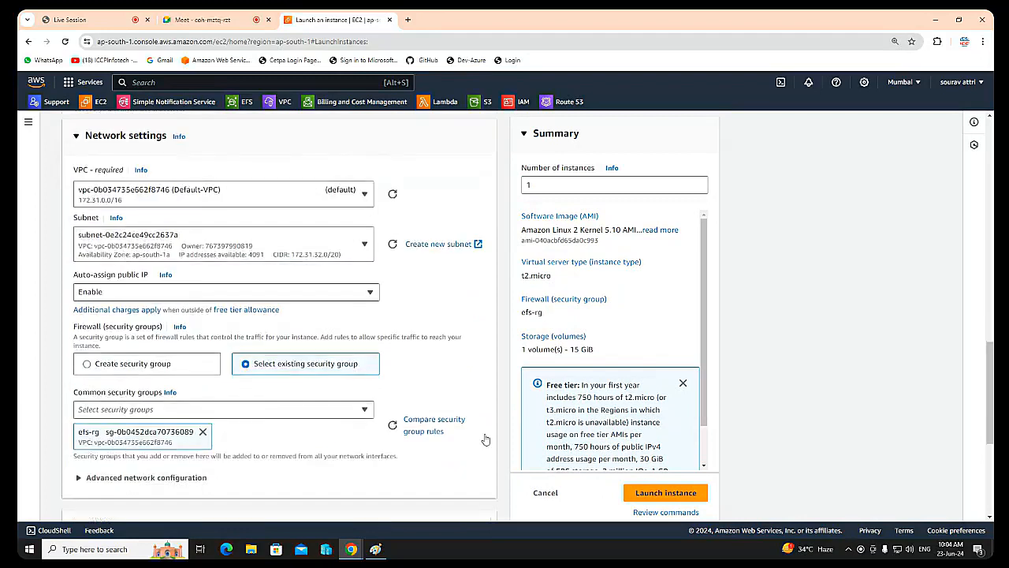
{"action": "left_click", "coordinate": [665, 494]}
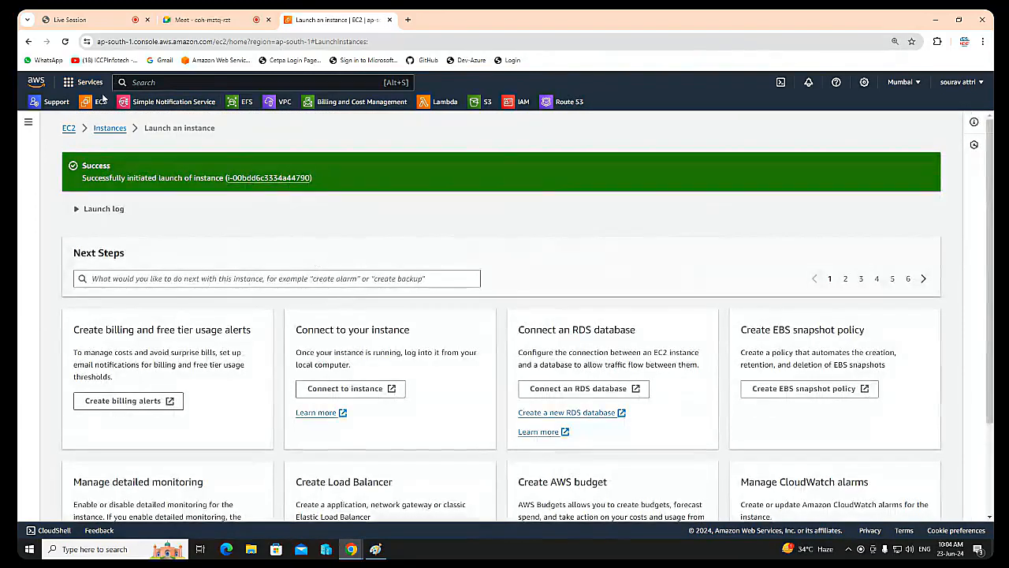
Step: Return to the instance list and start launching a second instance named after the diagram's second user
{"action": "left_click", "coordinate": [111, 129]}
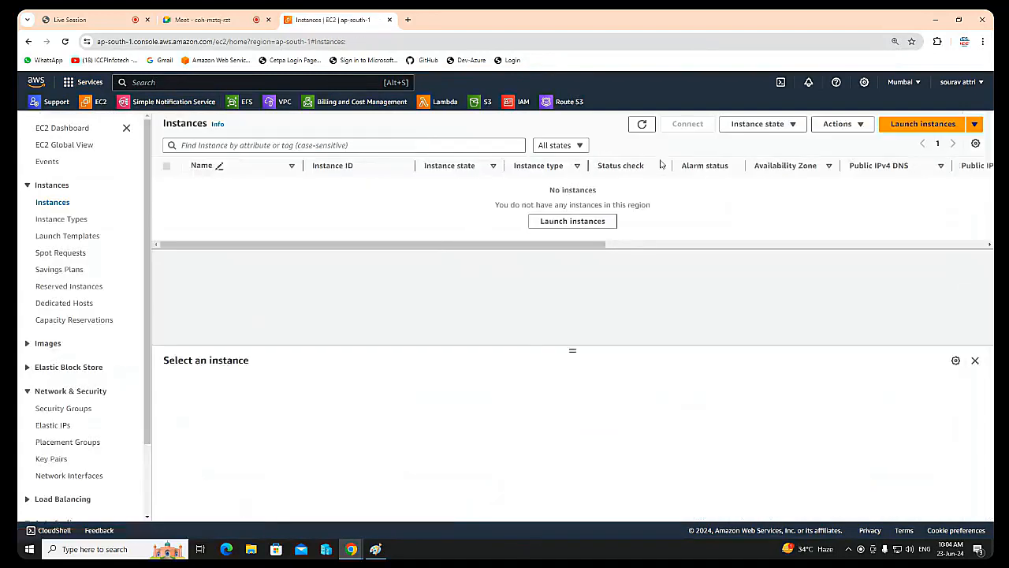
{"action": "left_click", "coordinate": [904, 129]}
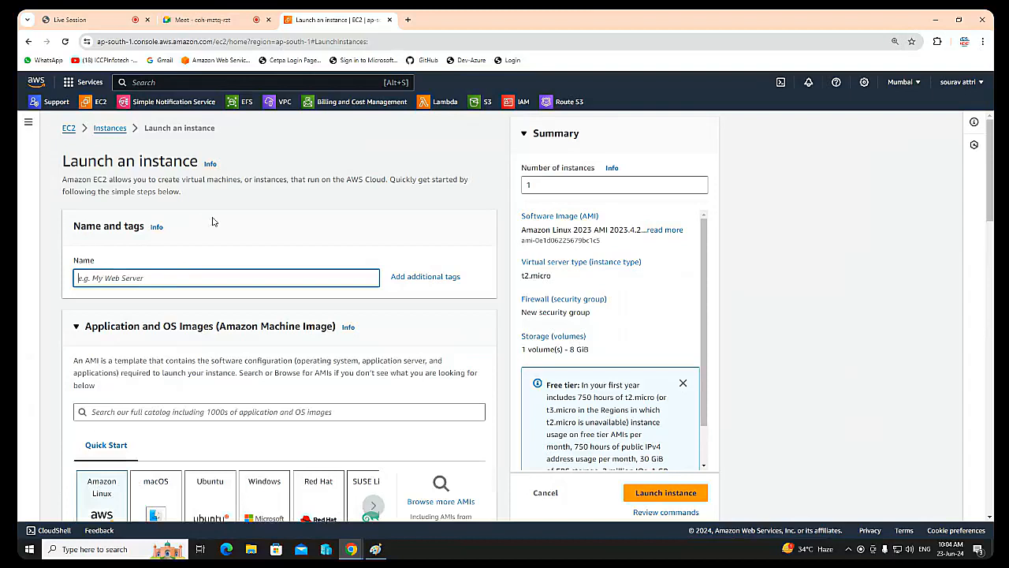
{"action": "type", "text": "Miraj"}
Step: Choose the Amazon Linux 2 AMI (HVM) - Kernel 5.10, SSD Volume Type as the second instance's machine image
{"action": "scroll", "coordinate": [304, 296], "scroll_direction": "down", "scroll_amount": 3}
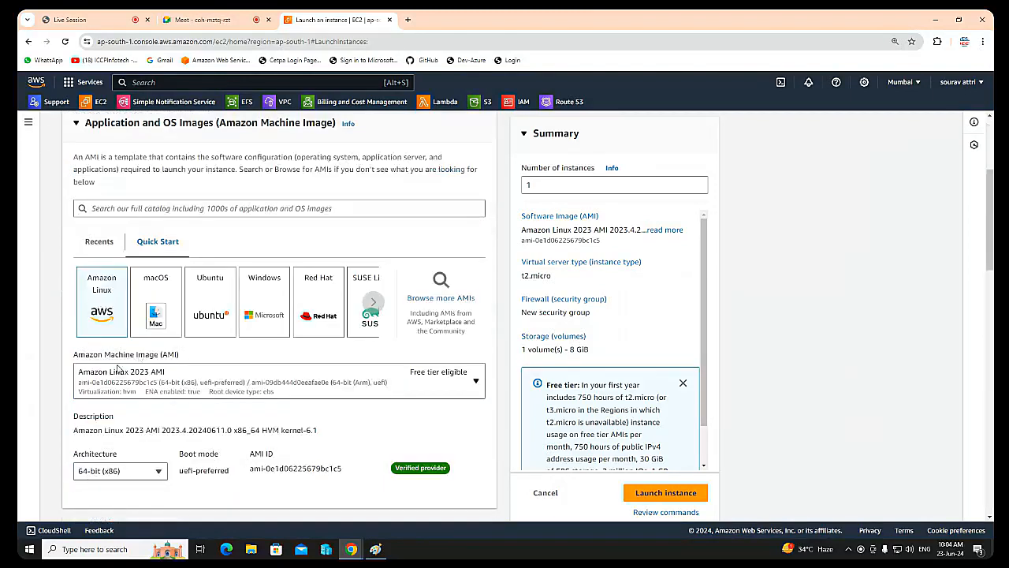
{"action": "scroll", "coordinate": [117, 368], "scroll_direction": "down", "scroll_amount": 2}
{"action": "left_click", "coordinate": [174, 225]}
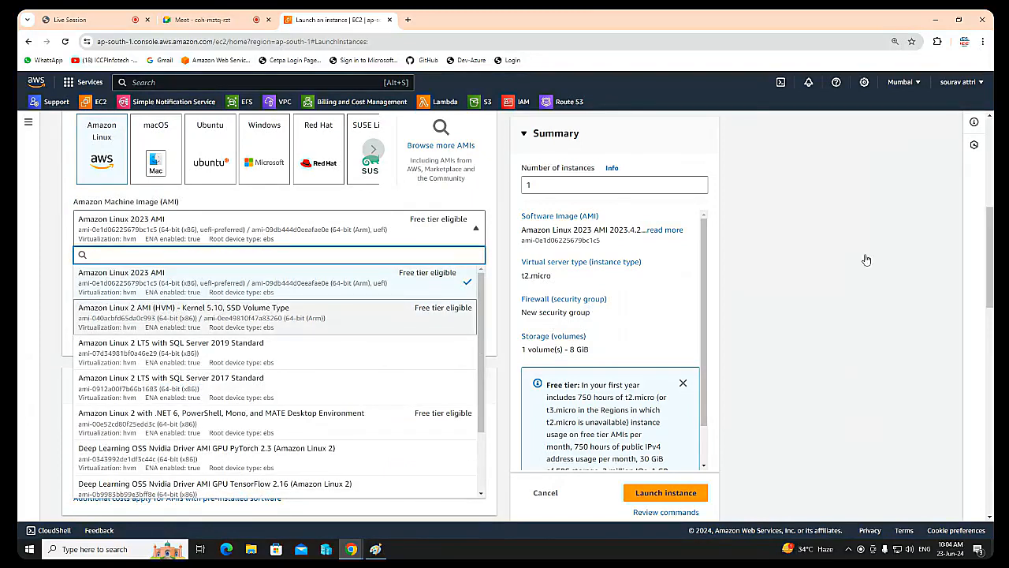
{"action": "key", "text": "Return"}
Step: Select the existing key pair lbkey121 for logging in to the second instance
{"action": "scroll", "coordinate": [279, 344], "scroll_direction": "down", "scroll_amount": 4}
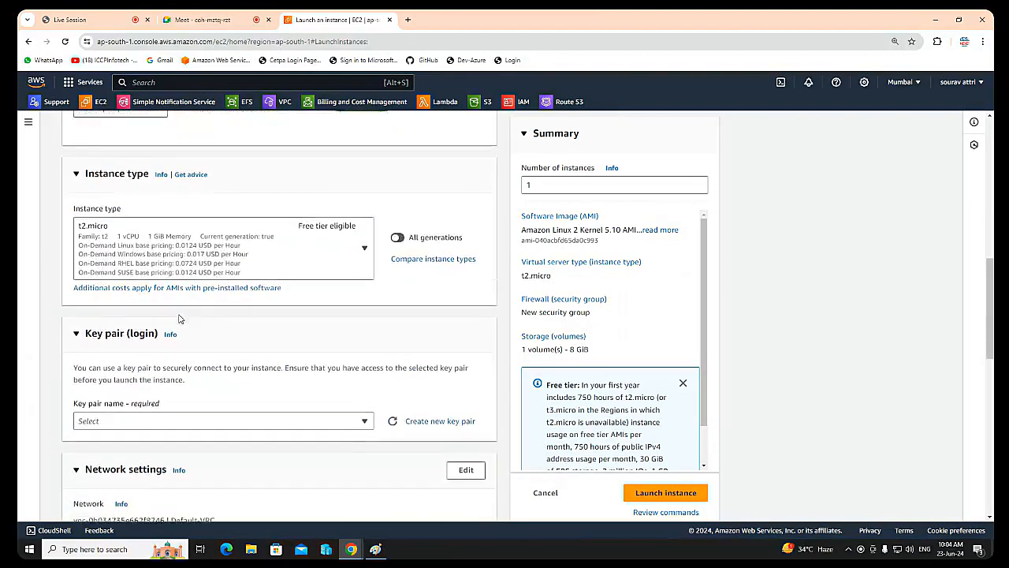
{"action": "left_click", "coordinate": [179, 330]}
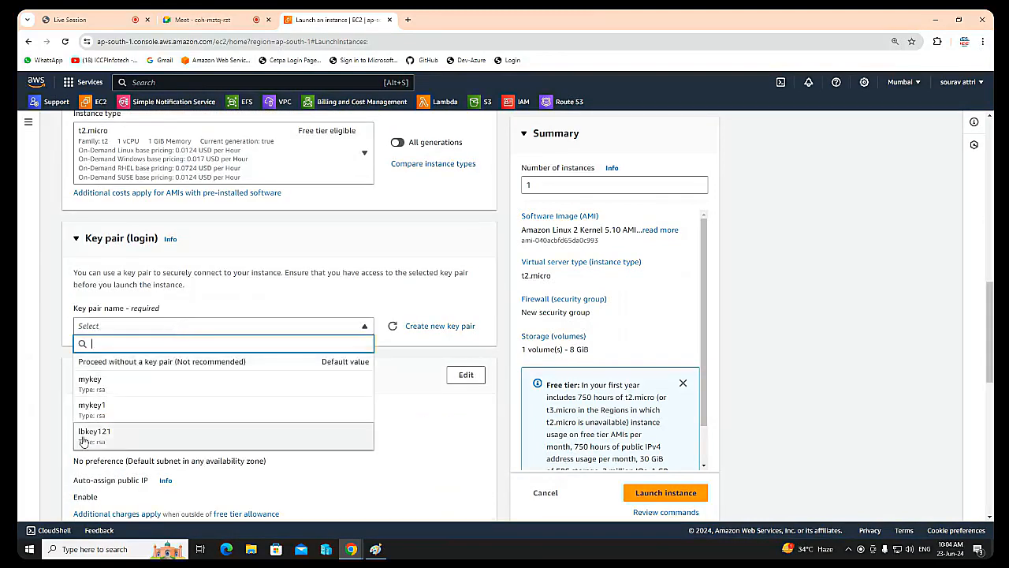
{"action": "left_click", "coordinate": [90, 440]}
Step: Edit the network settings to place the second instance in the Default-VPC subnet of availability zone ap-south-1b
{"action": "left_click", "coordinate": [466, 375]}
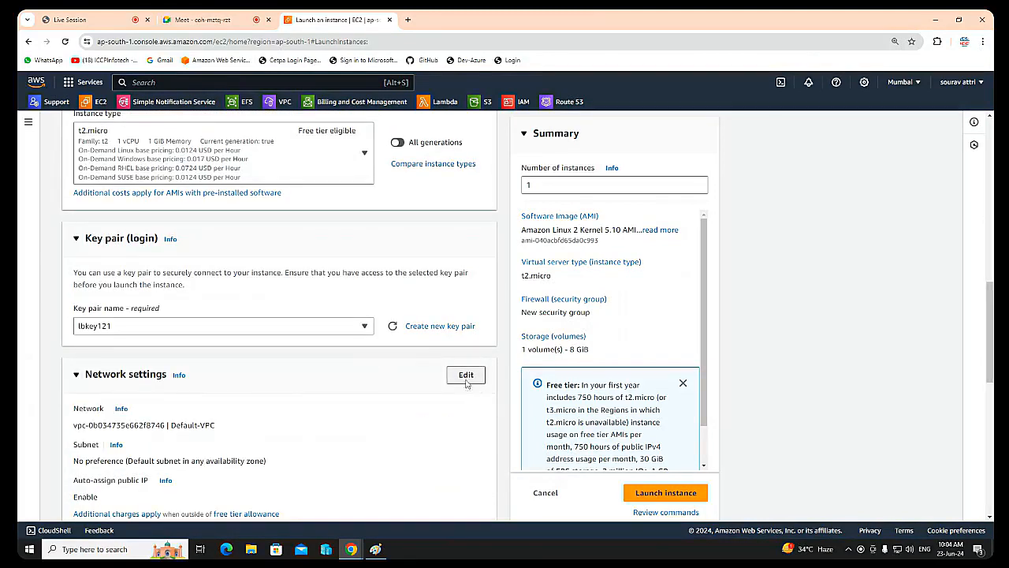
{"action": "scroll", "coordinate": [294, 425], "scroll_direction": "down", "scroll_amount": 1}
{"action": "scroll", "coordinate": [291, 416], "scroll_direction": "down", "scroll_amount": 1}
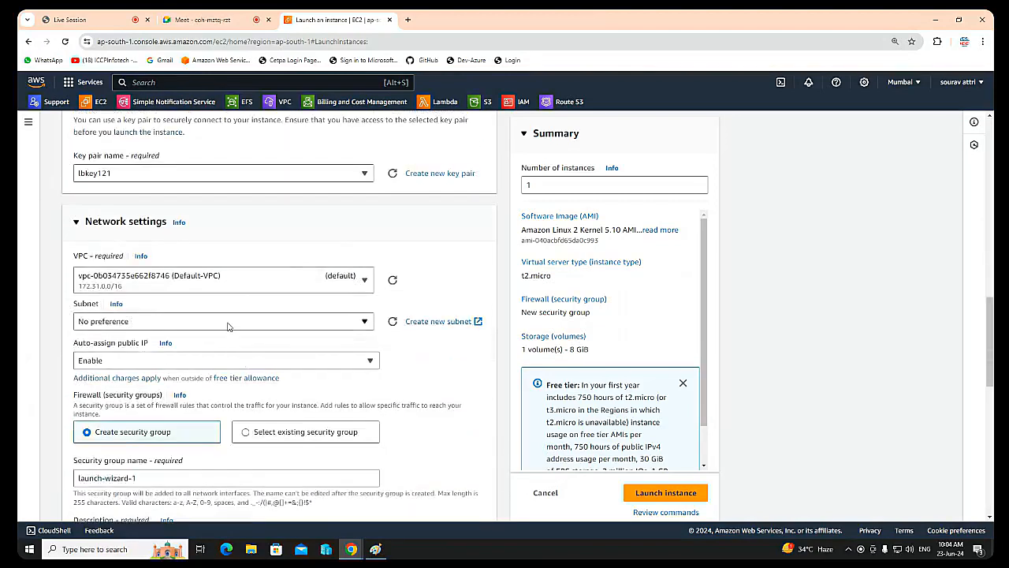
{"action": "left_click", "coordinate": [227, 324]}
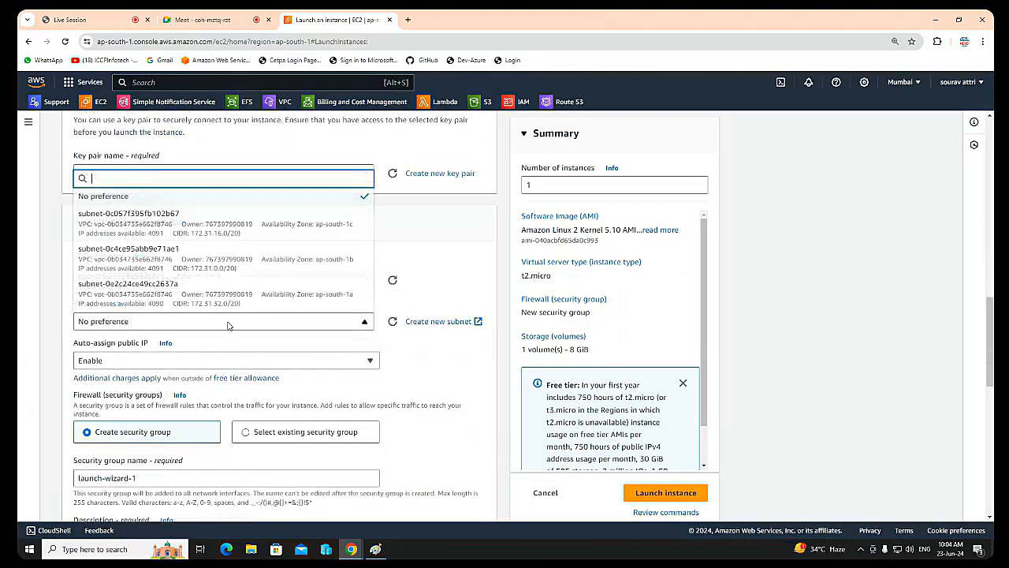
{"action": "left_click", "coordinate": [274, 273]}
Step: Assign the existing security group efs-rg to the second instance
{"action": "scroll", "coordinate": [196, 376], "scroll_direction": "down", "scroll_amount": 1}
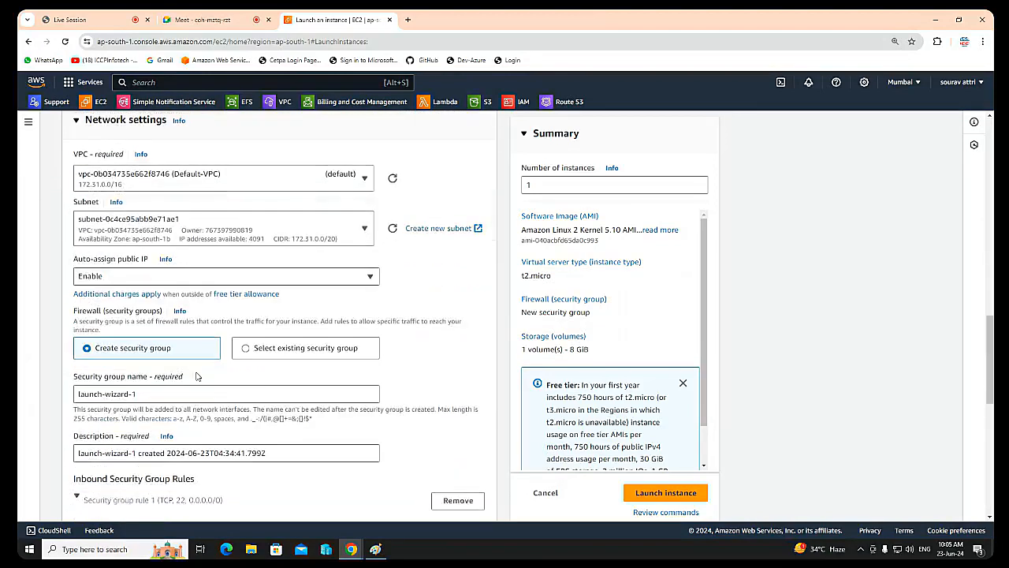
{"action": "left_click", "coordinate": [253, 353]}
{"action": "left_click", "coordinate": [242, 398]}
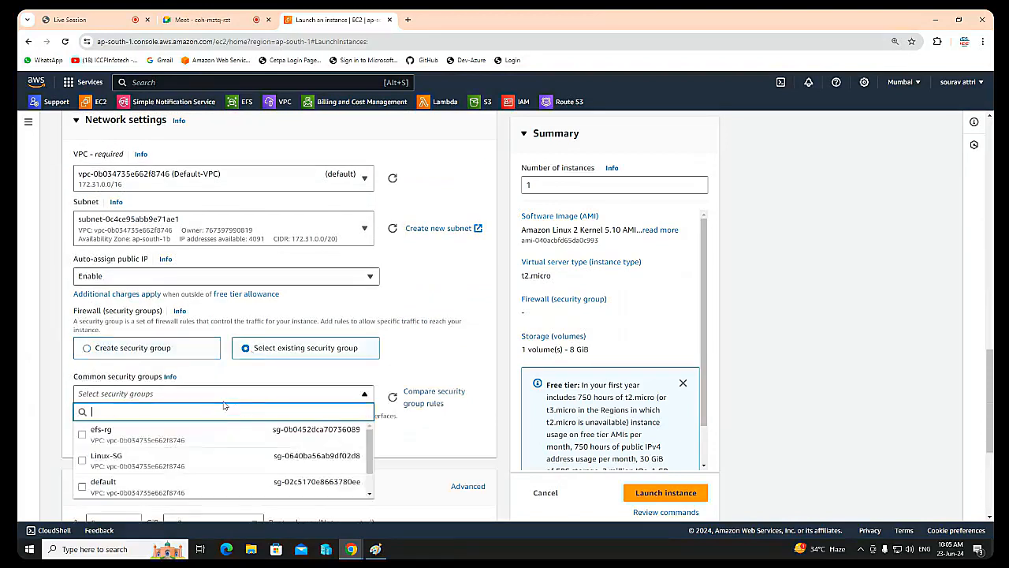
{"action": "left_click", "coordinate": [89, 439]}
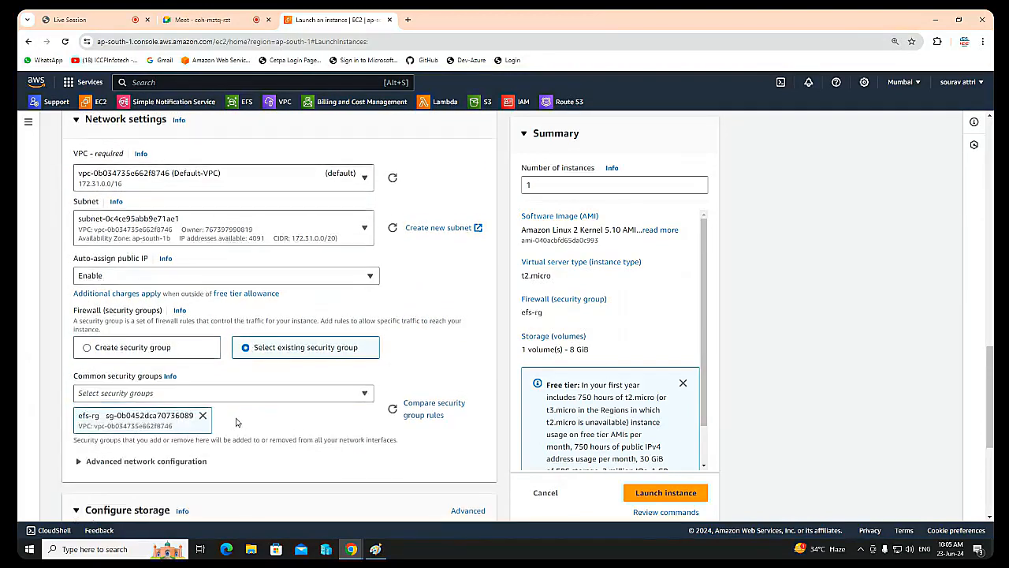
Step: Set the second instance's root volume size to 15 GiB and launch the instance
{"action": "scroll", "coordinate": [157, 380], "scroll_direction": "down", "scroll_amount": 3}
{"action": "double_click", "coordinate": [104, 345]}
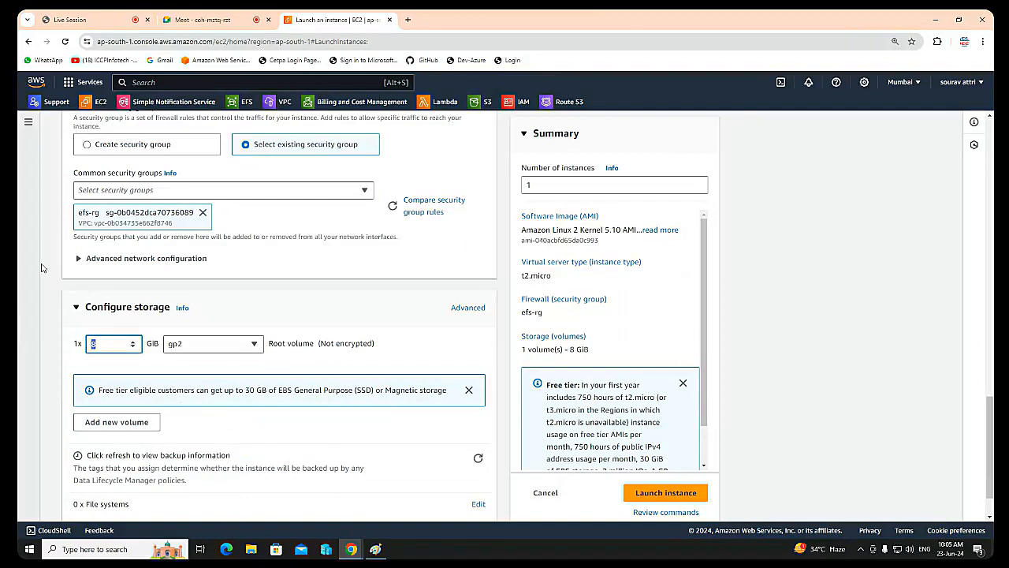
{"action": "type", "text": "15"}
{"action": "scroll", "coordinate": [363, 340], "scroll_direction": "down", "scroll_amount": 2}
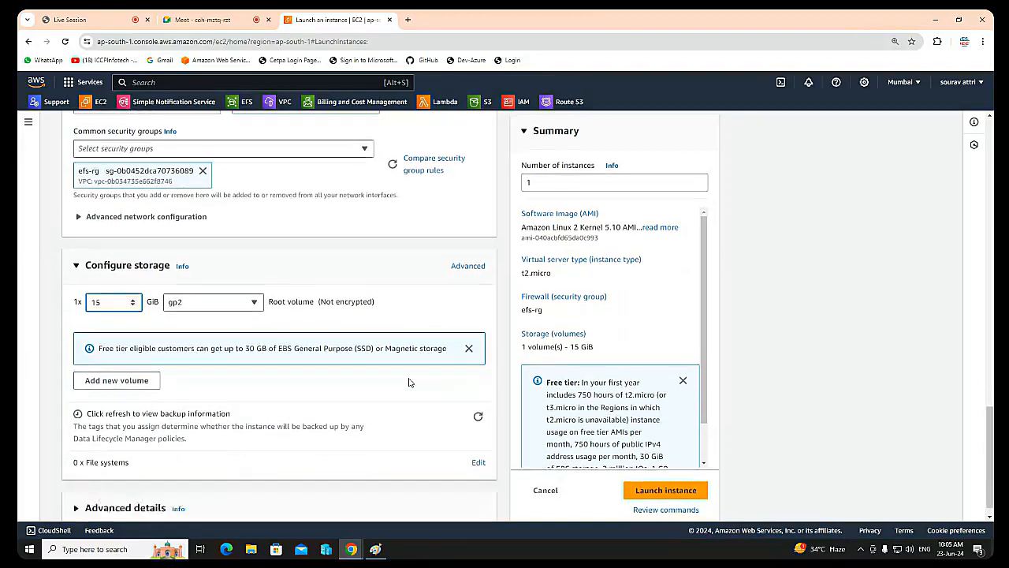
{"action": "left_click", "coordinate": [666, 474]}
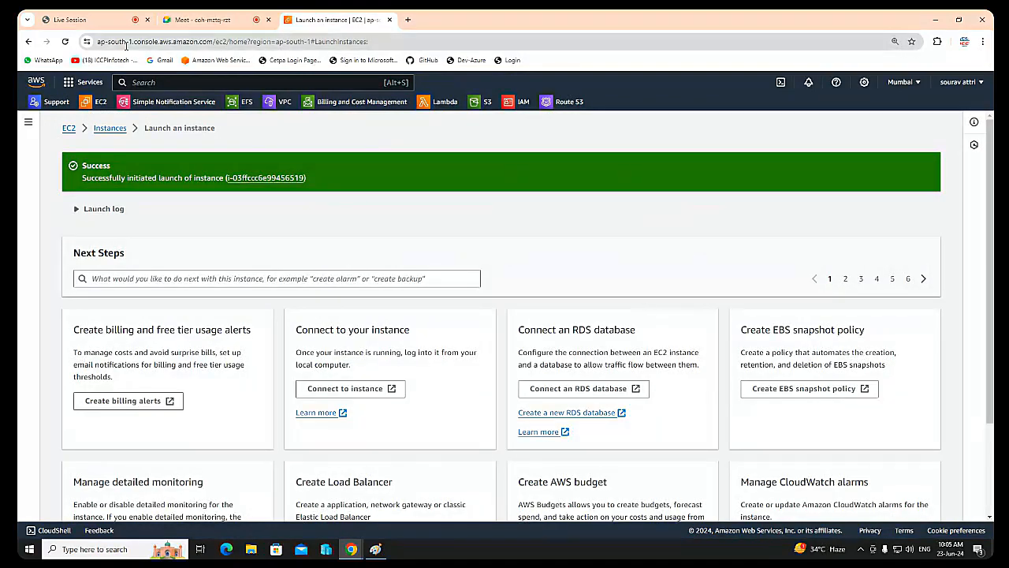
Step: Go back to the instance list, refresh it, and check both instances' states, availability zones and public addresses
{"action": "left_click", "coordinate": [108, 129]}
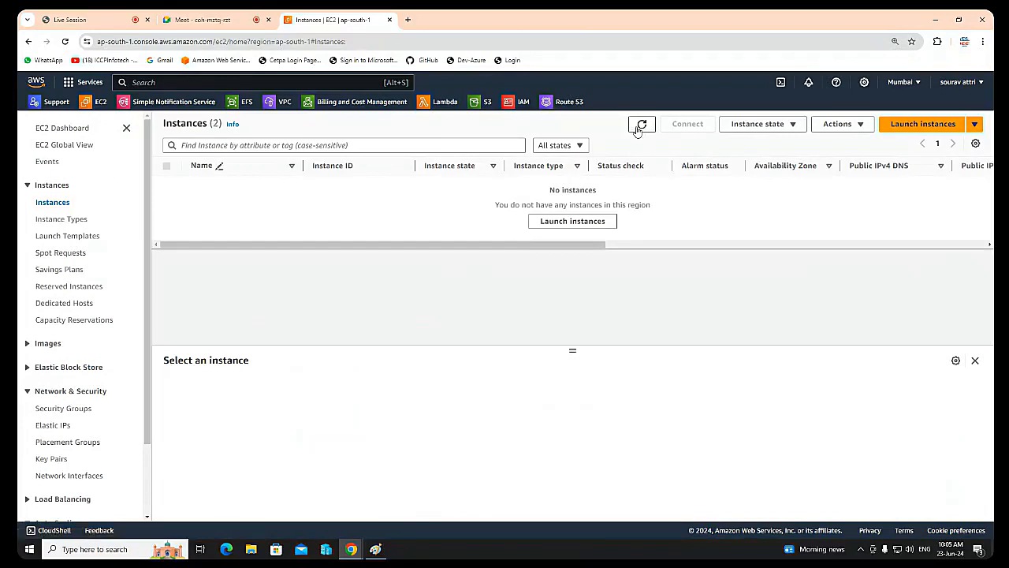
{"action": "left_click", "coordinate": [642, 124]}
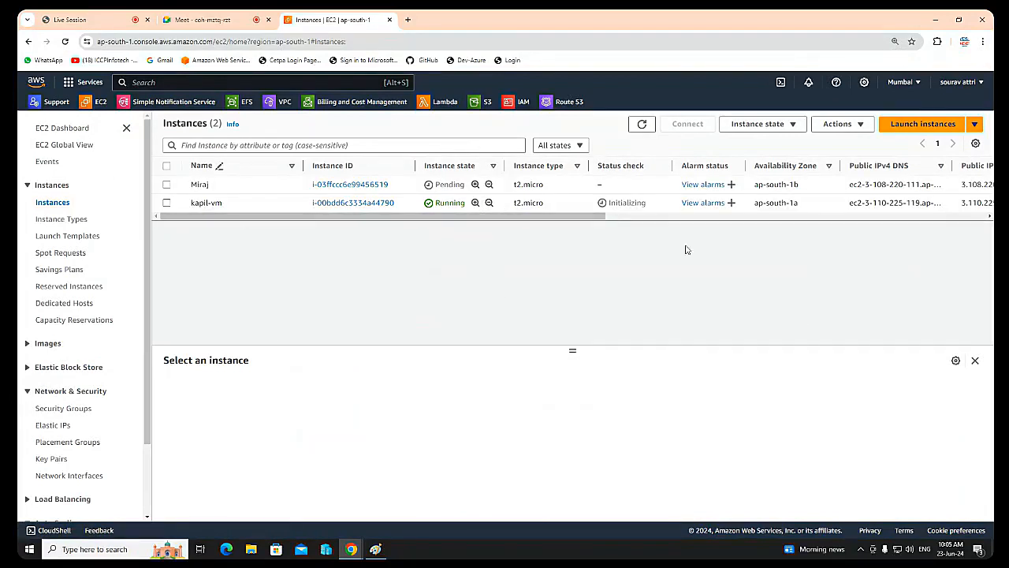
{"action": "scroll", "coordinate": [597, 219], "scroll_direction": "right", "scroll_amount": 3}
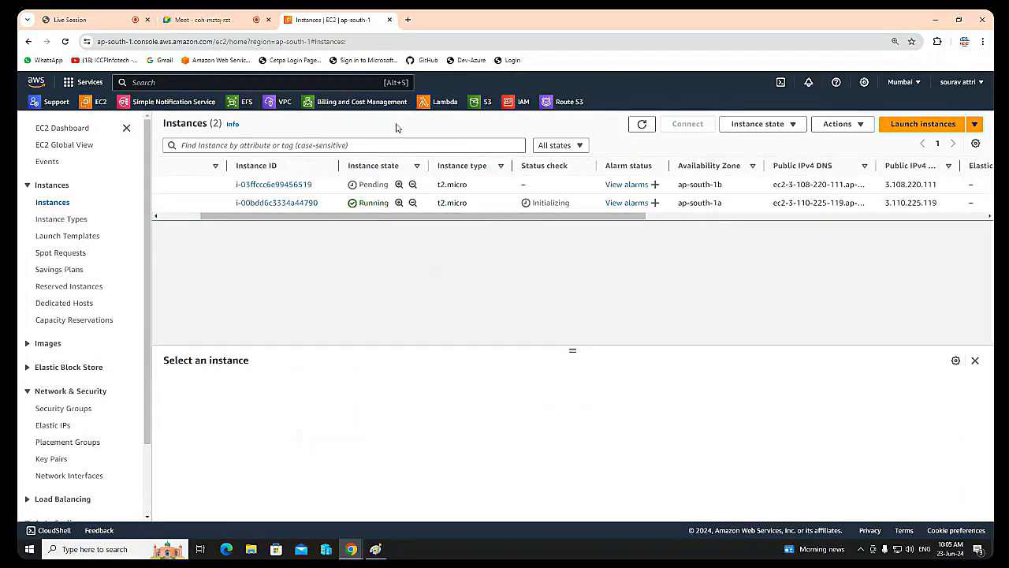
Step: Open the EFS console in a new browser tab and review its overview page, including pricing and benefits
{"action": "right_click", "coordinate": [247, 105]}
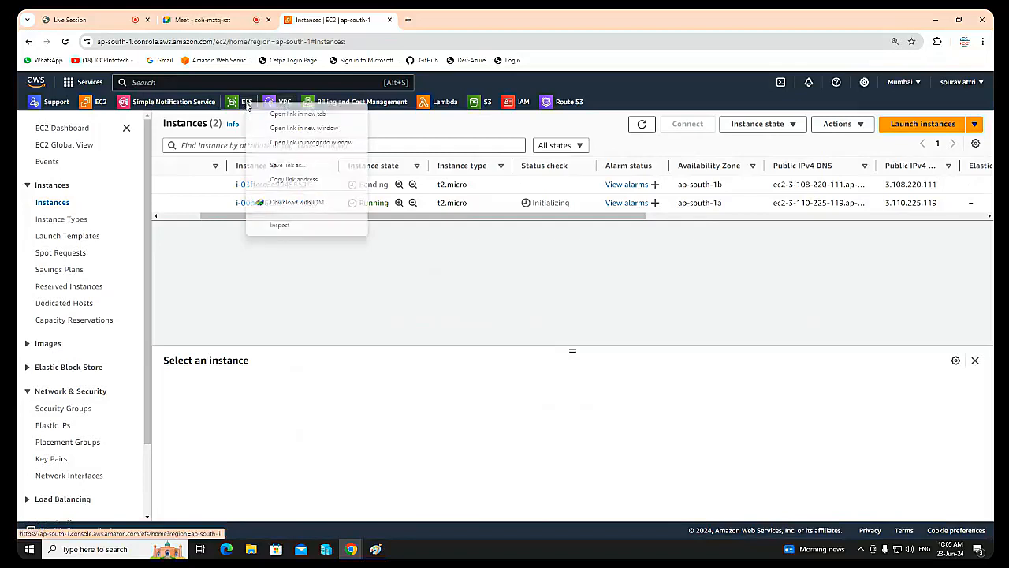
{"action": "left_click", "coordinate": [272, 111]}
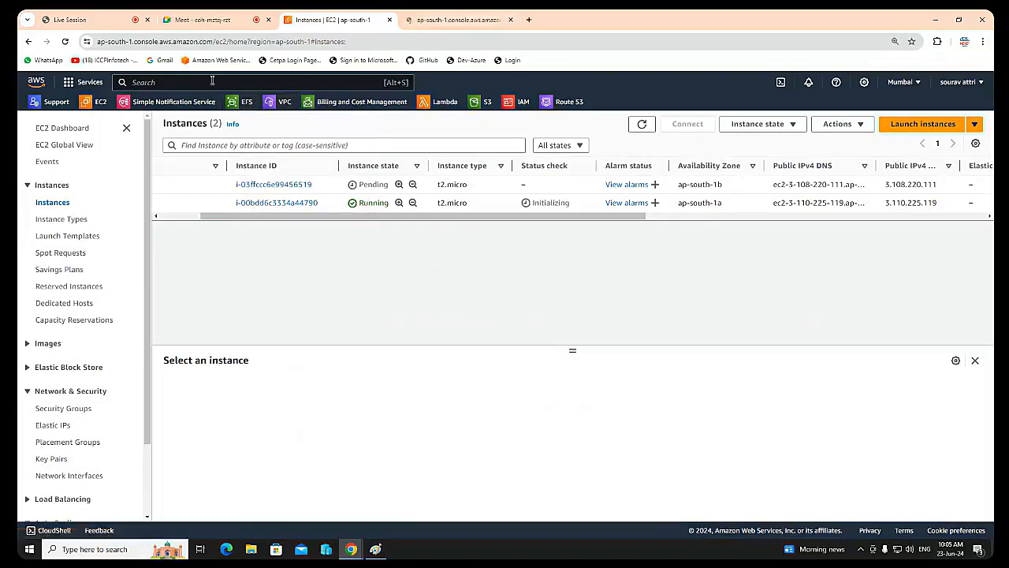
{"action": "key", "text": "ctrl+Tab"}
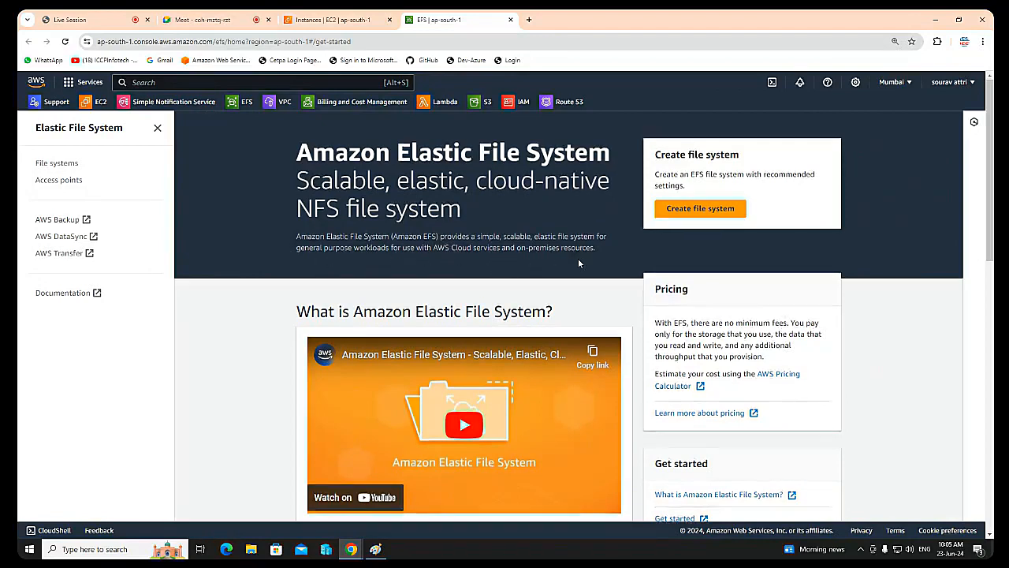
{"action": "scroll", "coordinate": [578, 261], "scroll_direction": "down", "scroll_amount": 2}
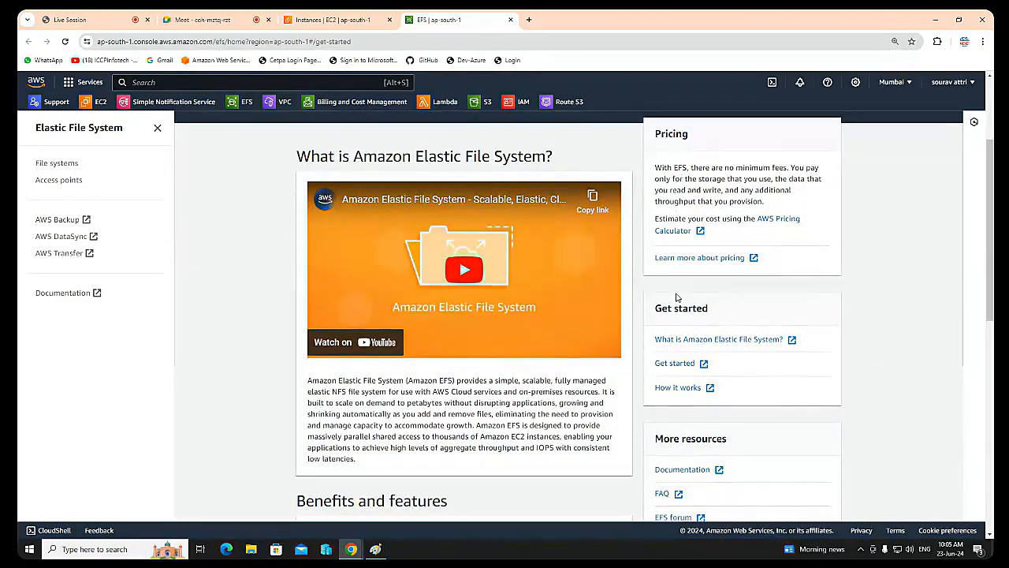
{"action": "scroll", "coordinate": [676, 297], "scroll_direction": "down", "scroll_amount": 1}
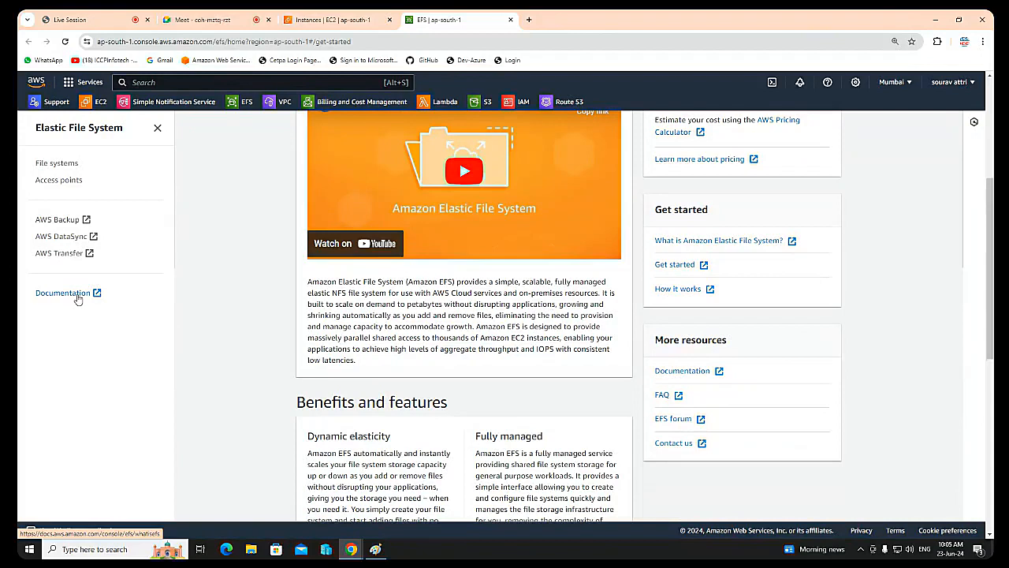
{"action": "scroll", "coordinate": [461, 348], "scroll_direction": "down", "scroll_amount": 5}
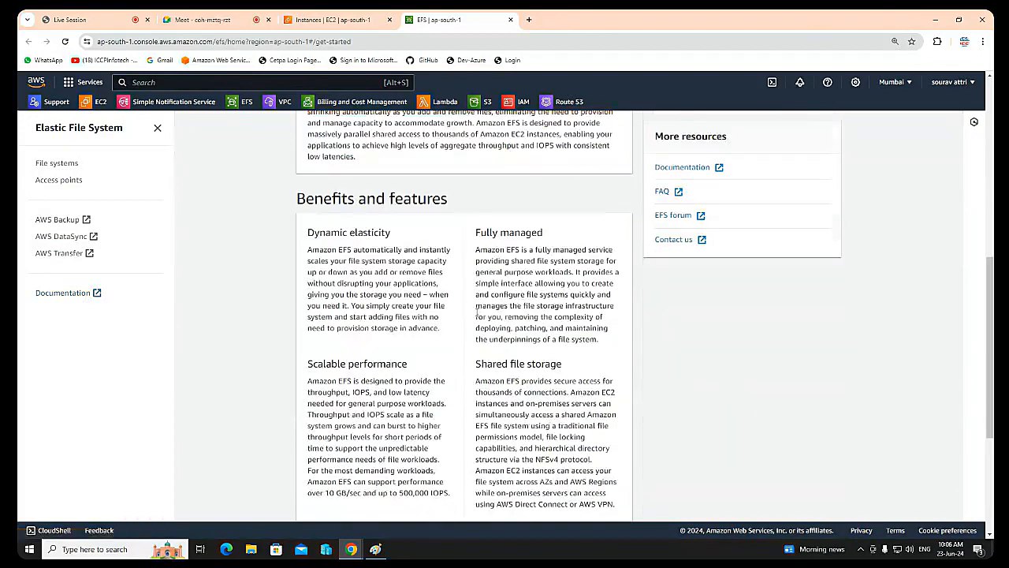
{"action": "scroll", "coordinate": [461, 348], "scroll_direction": "up", "scroll_amount": 6}
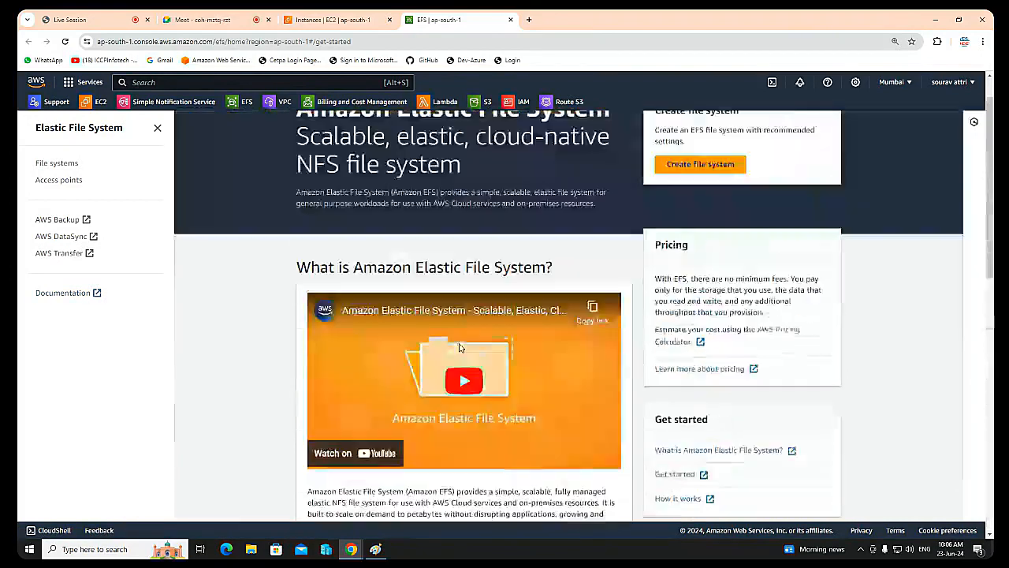
Step: Start creating a file system named mystorage in the default VPC and proceed to its customized settings
{"action": "left_click", "coordinate": [692, 216]}
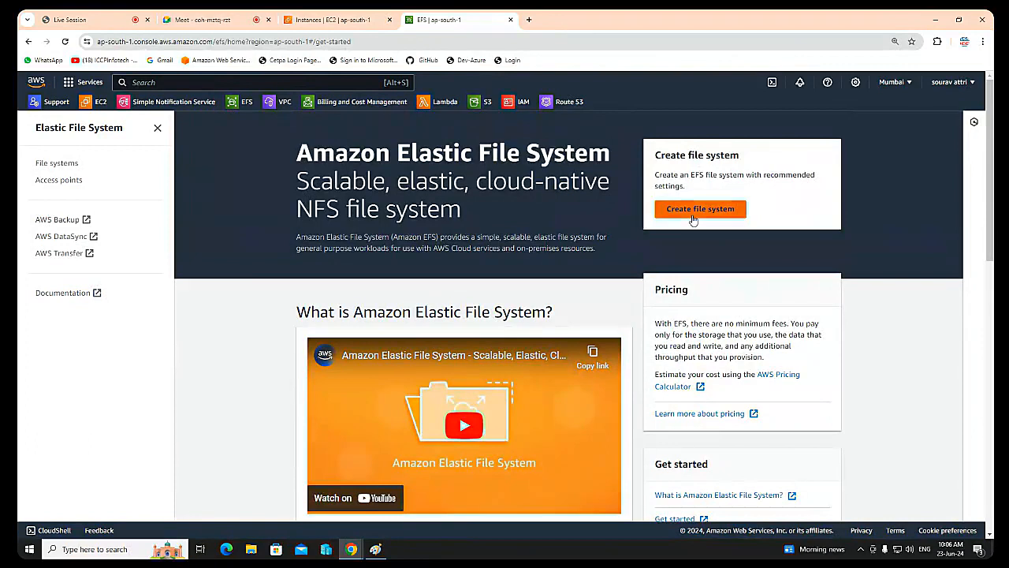
{"action": "left_click", "coordinate": [403, 298]}
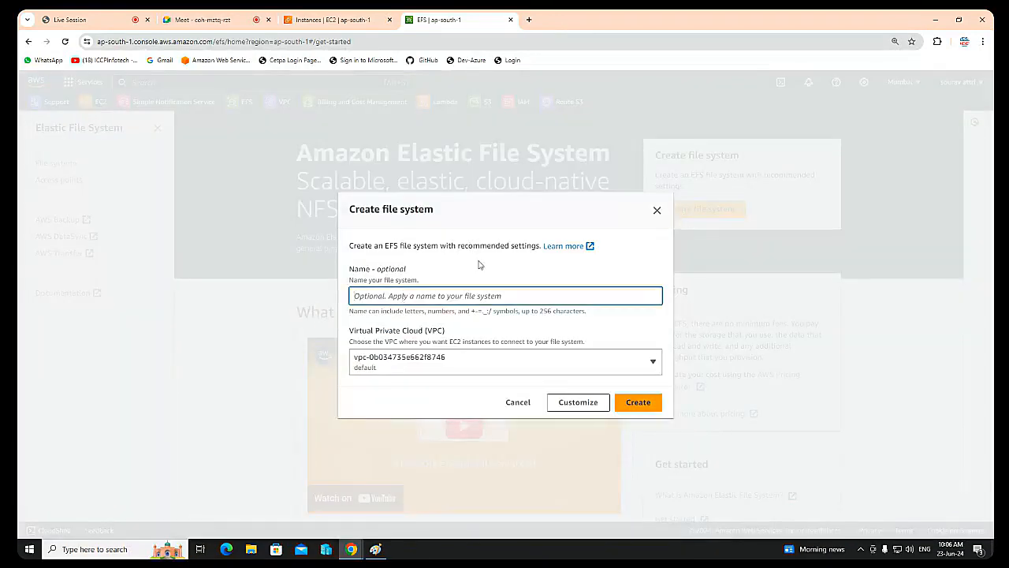
{"action": "type", "text": "mystorage"}
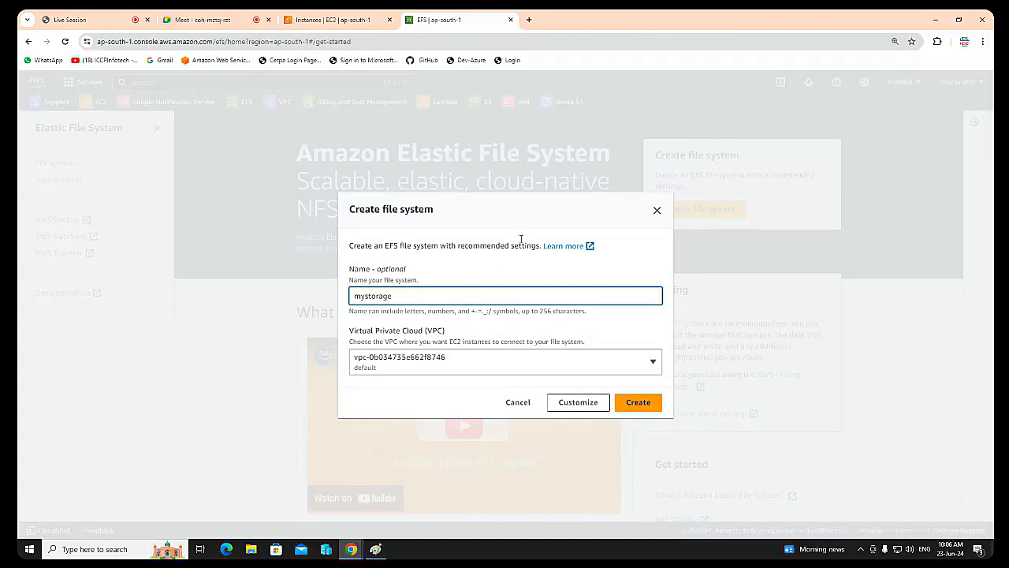
{"action": "left_click", "coordinate": [512, 368]}
{"action": "left_click", "coordinate": [511, 369]}
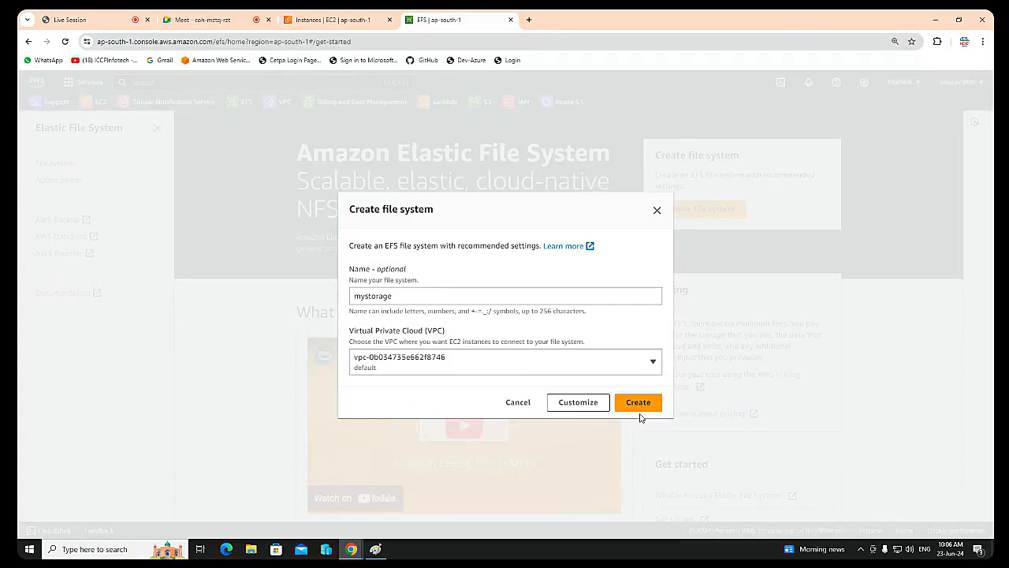
{"action": "left_click", "coordinate": [581, 407]}
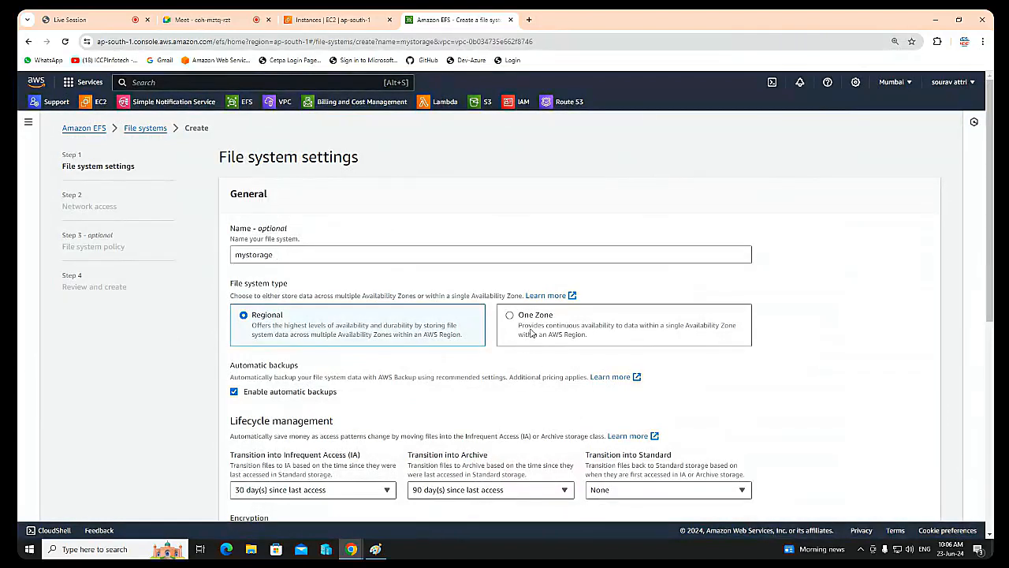
{"action": "left_click", "coordinate": [533, 331]}
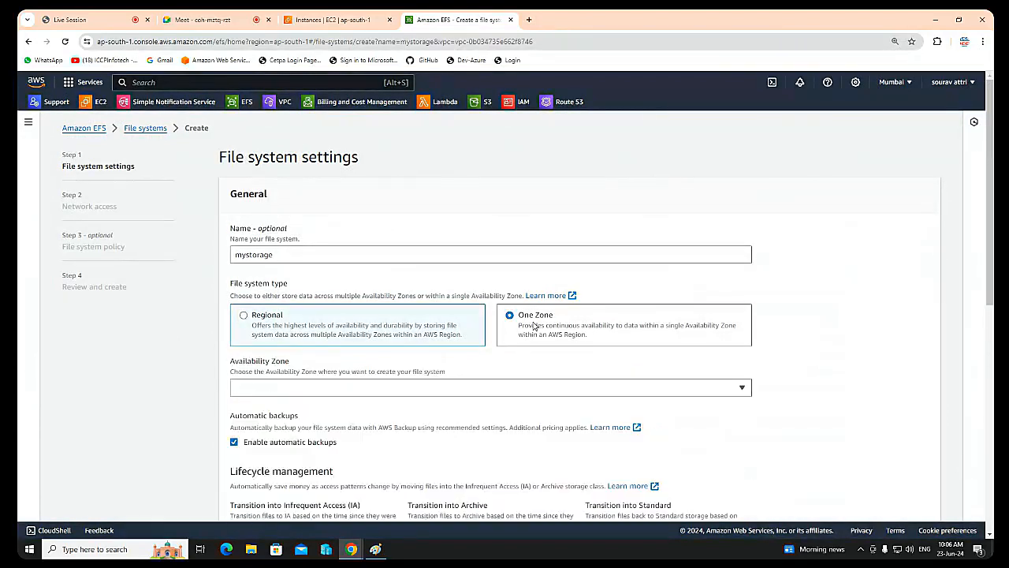
{"action": "left_click", "coordinate": [495, 395]}
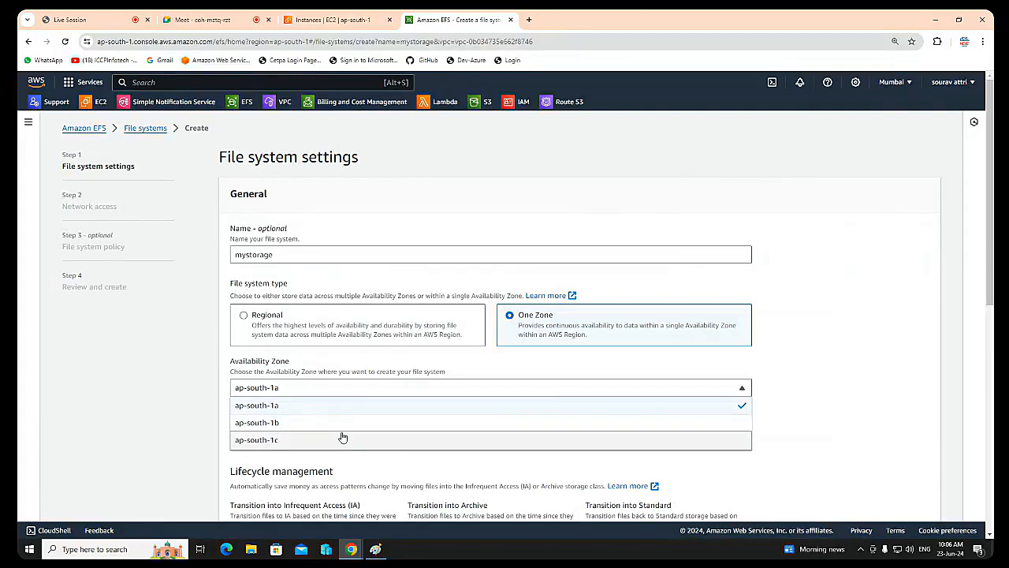
{"action": "left_click", "coordinate": [274, 318]}
{"action": "left_click", "coordinate": [273, 318]}
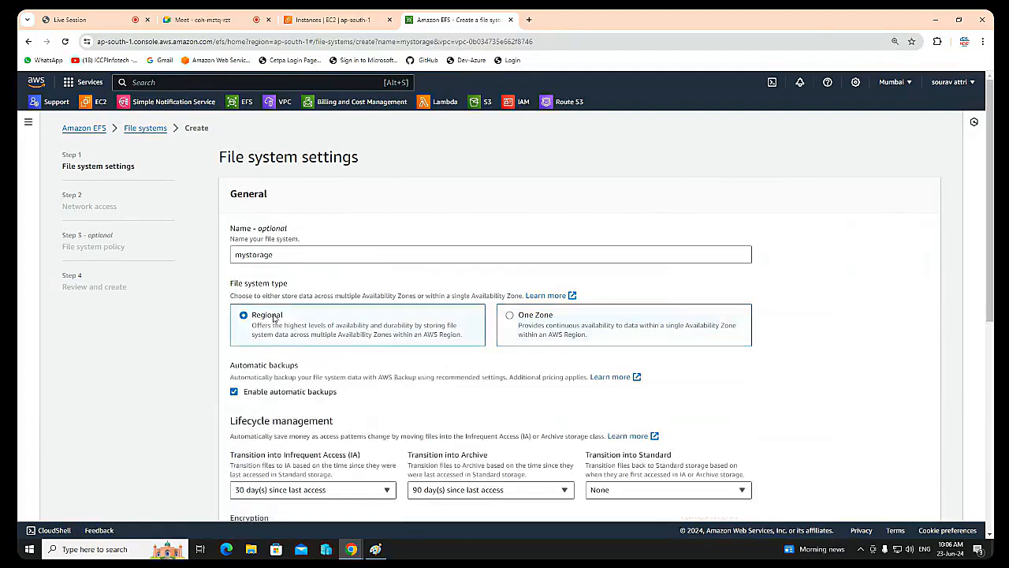
Step: Disable automatic backups for the file system, keep the other general and performance settings, and continue to network access
{"action": "scroll", "coordinate": [284, 315], "scroll_direction": "down", "scroll_amount": 1}
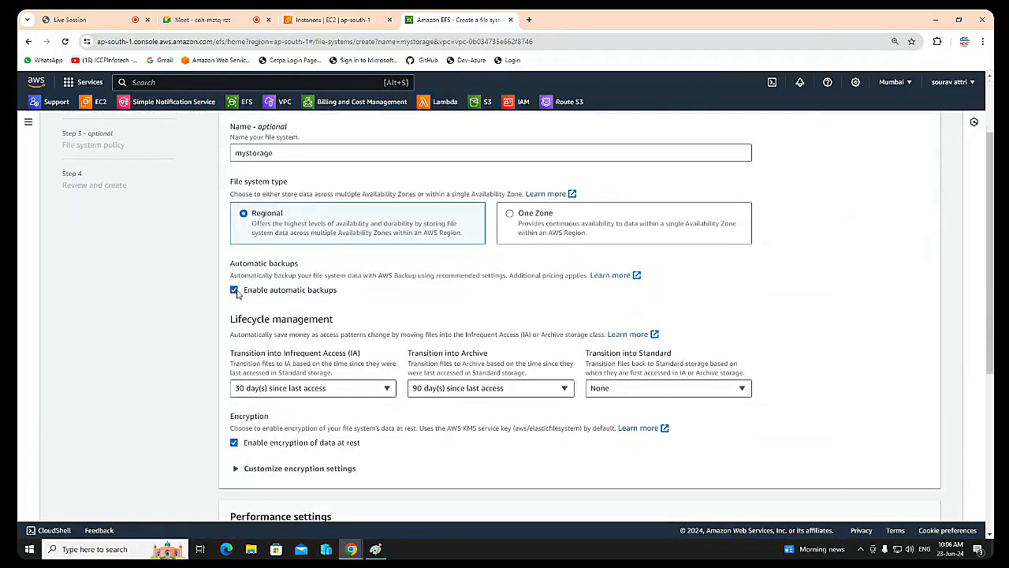
{"action": "left_click", "coordinate": [235, 291]}
{"action": "scroll", "coordinate": [495, 403], "scroll_direction": "down", "scroll_amount": 1}
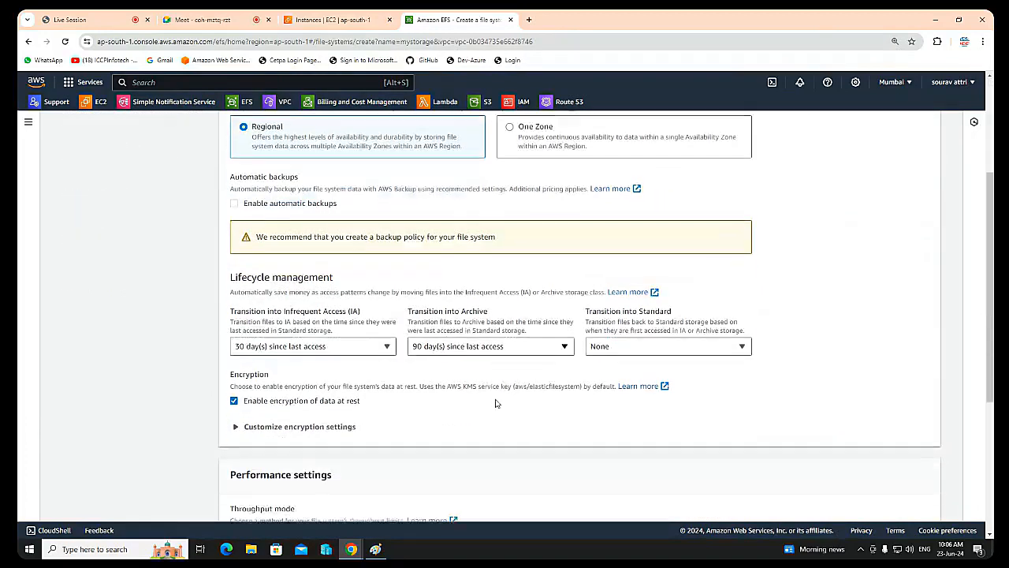
{"action": "scroll", "coordinate": [354, 386], "scroll_direction": "down", "scroll_amount": 1}
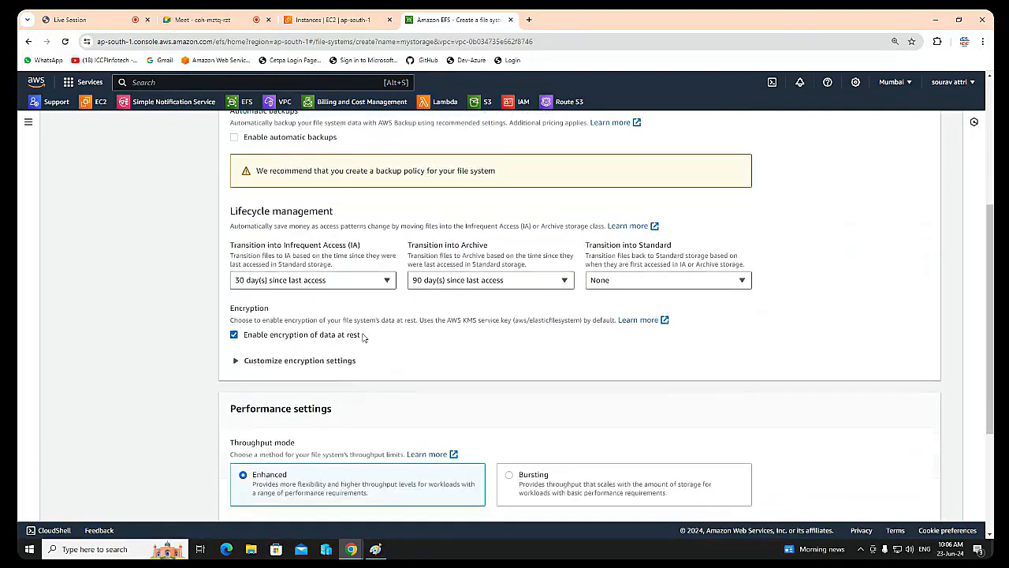
{"action": "scroll", "coordinate": [363, 338], "scroll_direction": "down", "scroll_amount": 2}
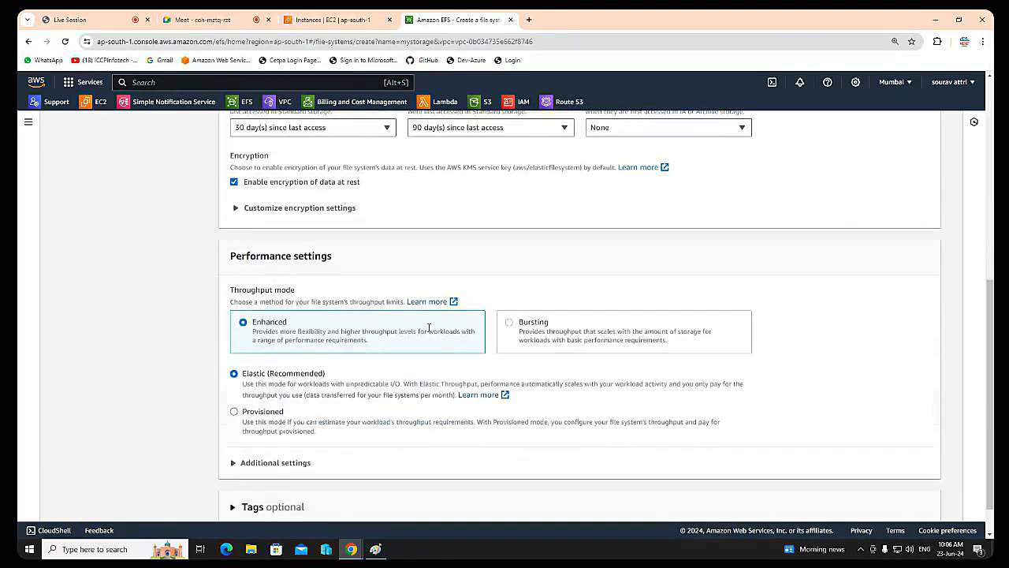
{"action": "scroll", "coordinate": [432, 327], "scroll_direction": "down", "scroll_amount": 1}
{"action": "left_click", "coordinate": [907, 503]}
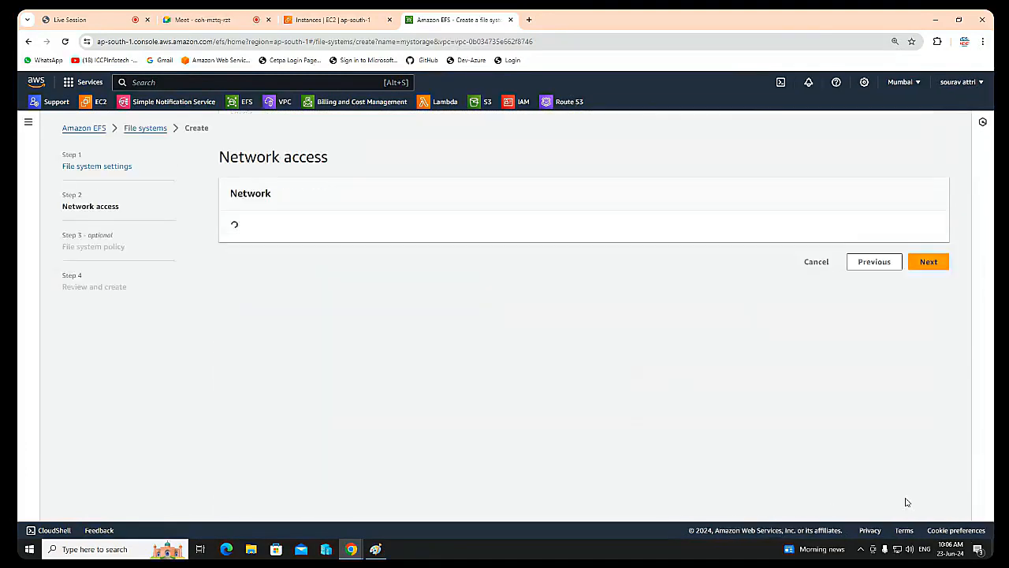
Step: Remove the ap-south-1c mount target and clear the default security group from the ap-south-1a and ap-south-1b mount targets
{"action": "scroll", "coordinate": [316, 347], "scroll_direction": "down", "scroll_amount": 1}
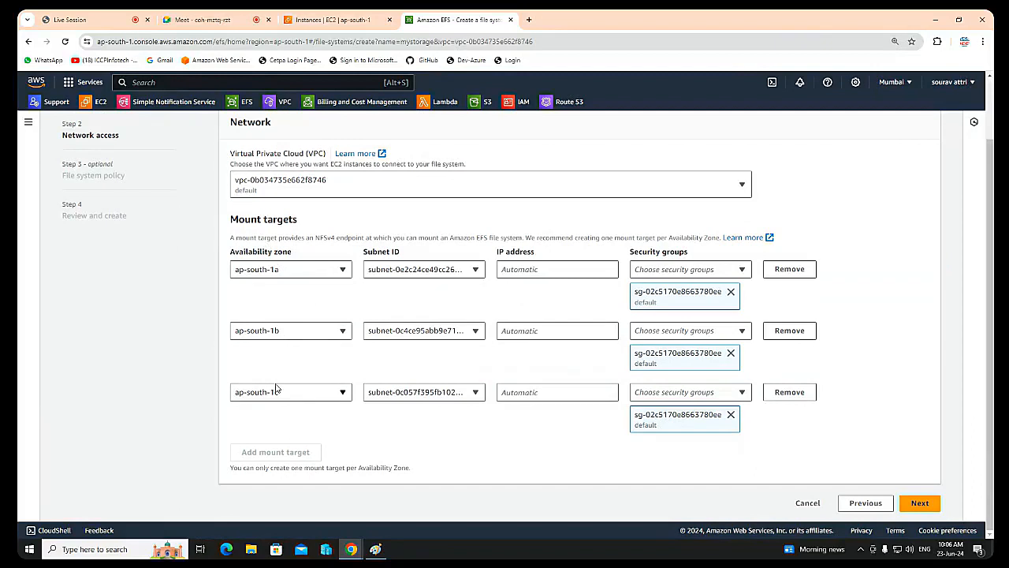
{"action": "left_click", "coordinate": [789, 392]}
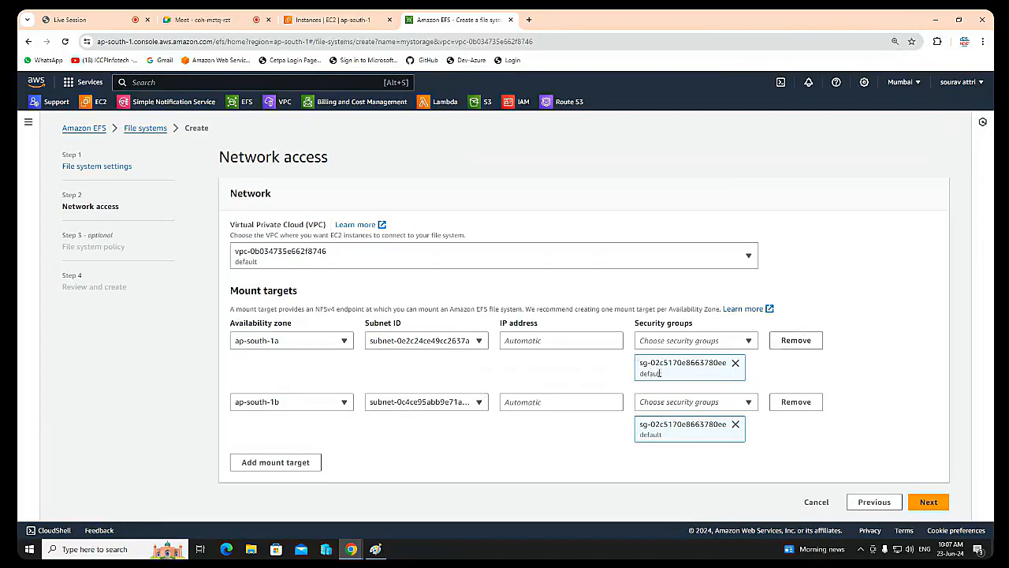
{"action": "left_click_drag", "start_coordinate": [667, 374], "coordinate": [634, 377]}
{"action": "left_click", "coordinate": [736, 363]}
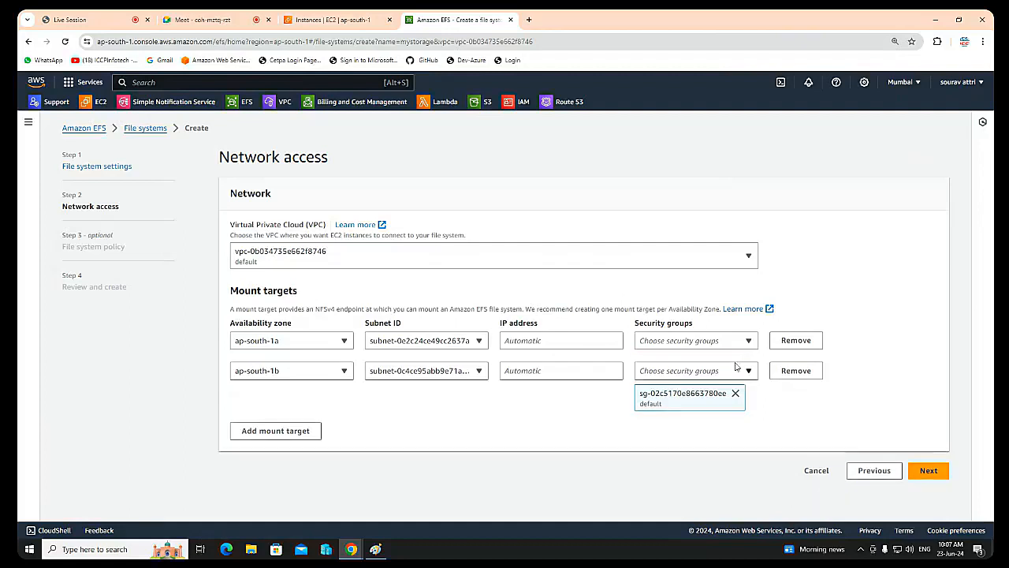
{"action": "left_click", "coordinate": [736, 392]}
Step: Assign the security group efs-rg to both the ap-south-1a and ap-south-1b mount targets
{"action": "left_click", "coordinate": [723, 341]}
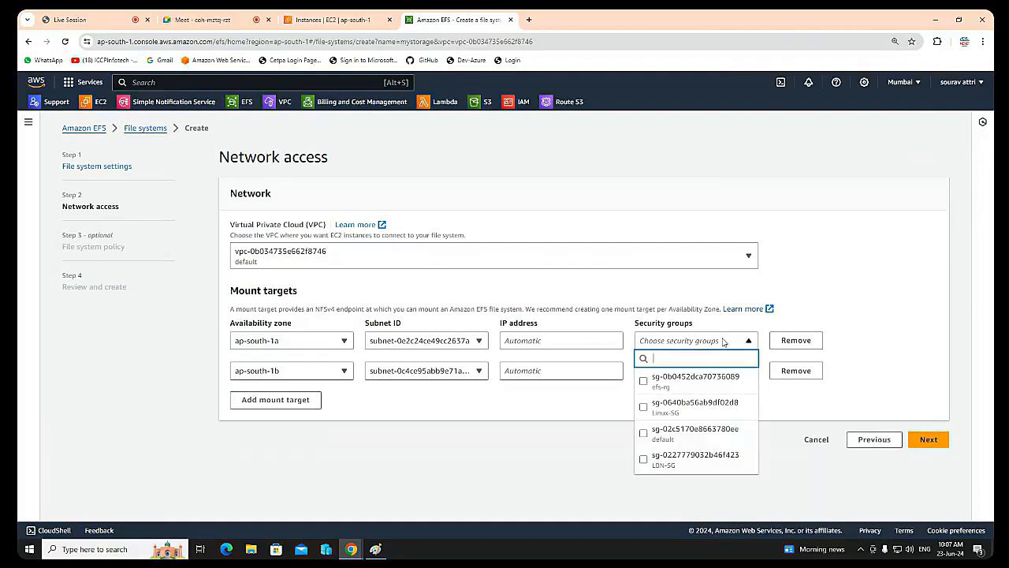
{"action": "left_click", "coordinate": [644, 384]}
{"action": "key", "text": "Escape"}
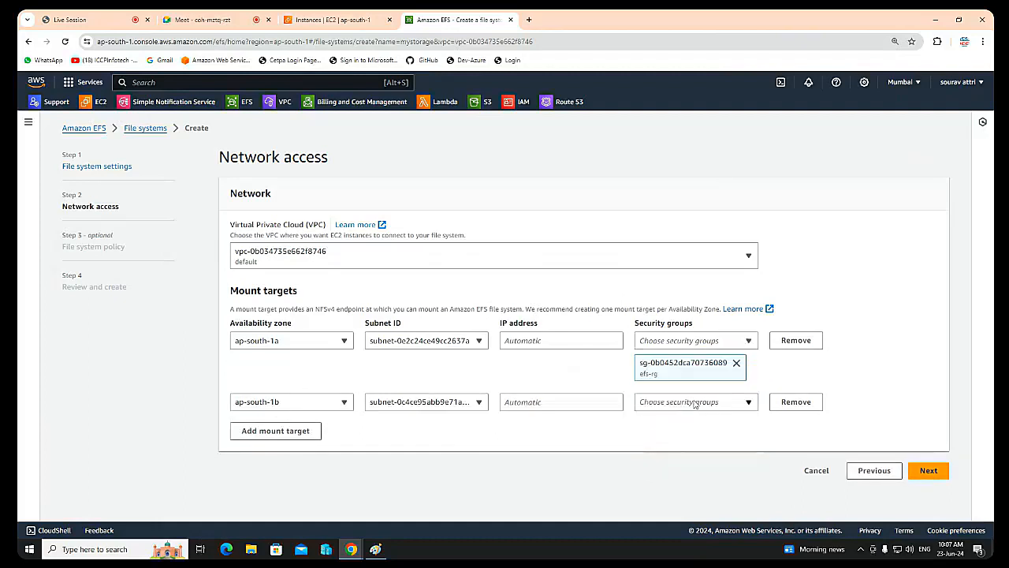
{"action": "left_click", "coordinate": [694, 402]}
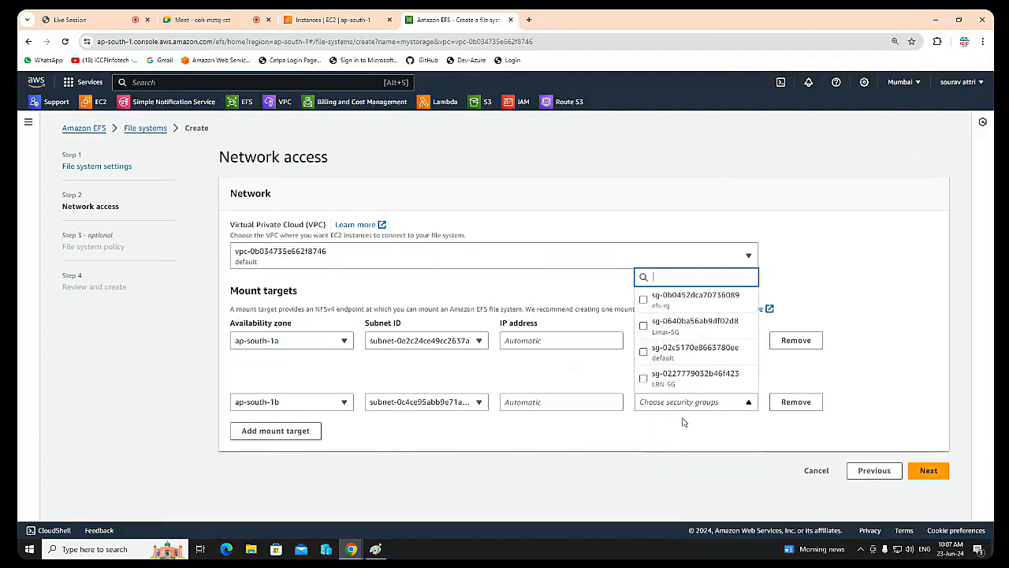
{"action": "left_click", "coordinate": [642, 300]}
{"action": "key", "text": "Escape"}
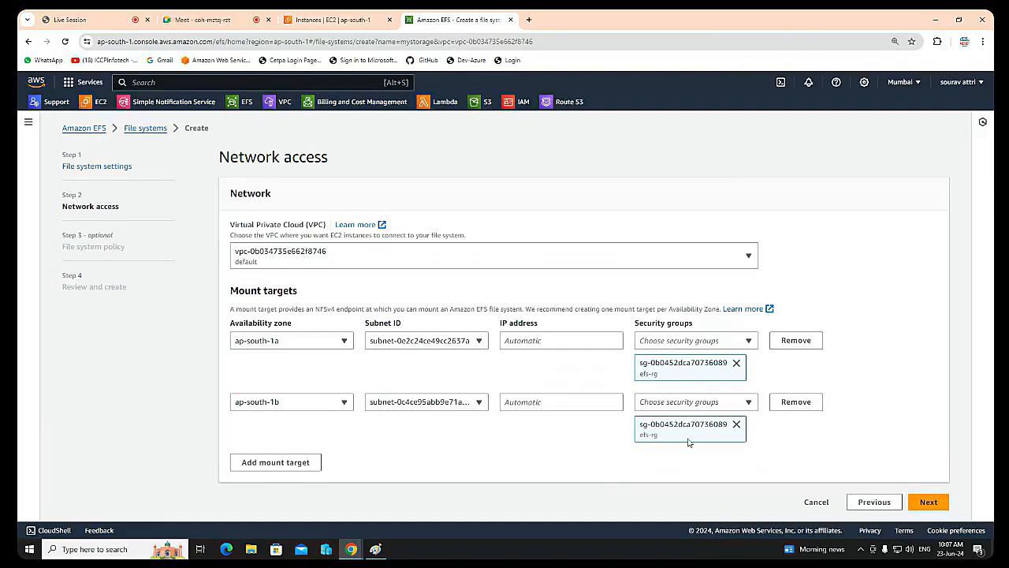
Step: Leave the file system policy empty, continue through the review page and create the file system
{"action": "left_click", "coordinate": [929, 502]}
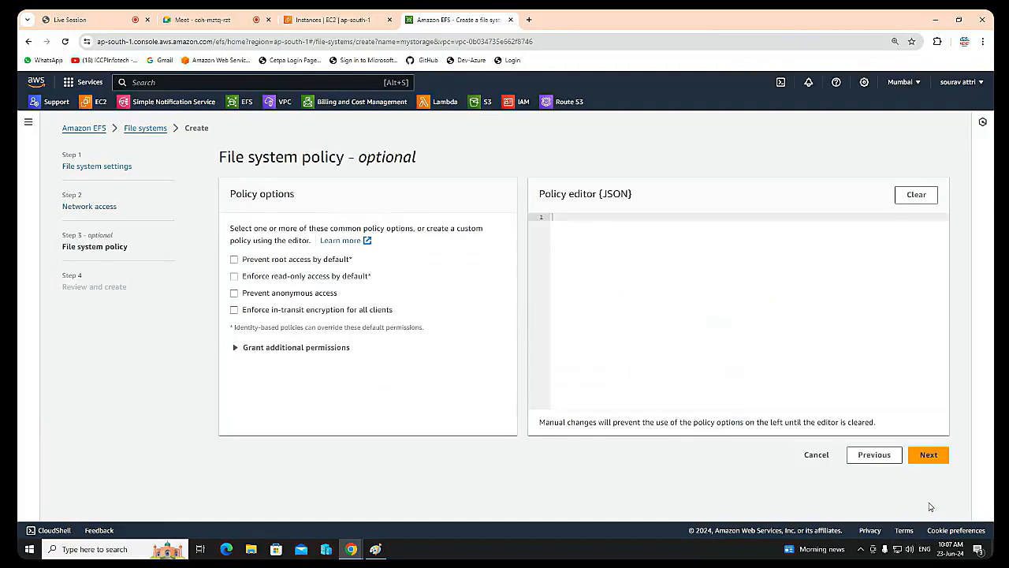
{"action": "left_click", "coordinate": [929, 455]}
{"action": "scroll", "coordinate": [883, 465], "scroll_direction": "down", "scroll_amount": 15}
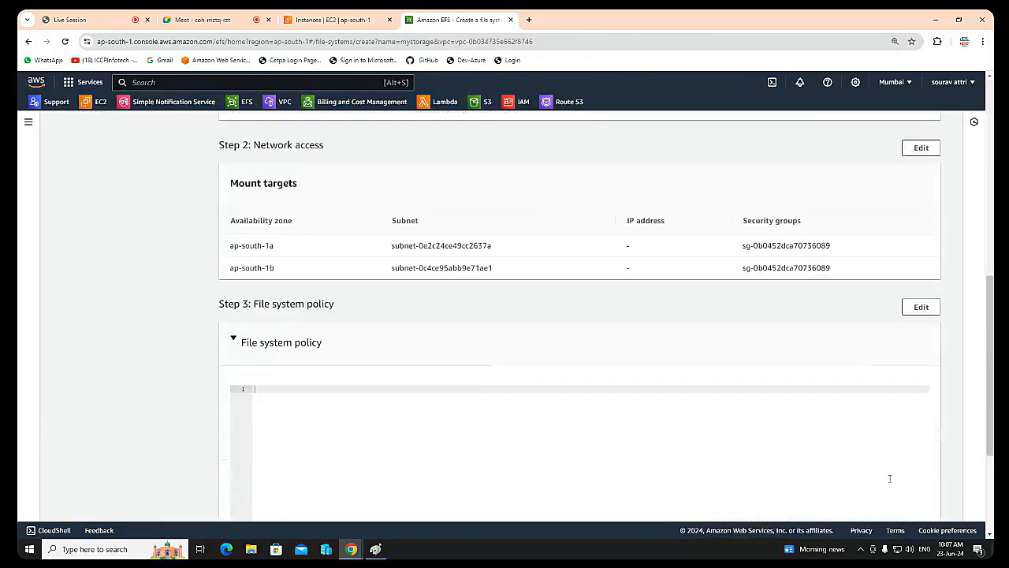
{"action": "left_click", "coordinate": [915, 504]}
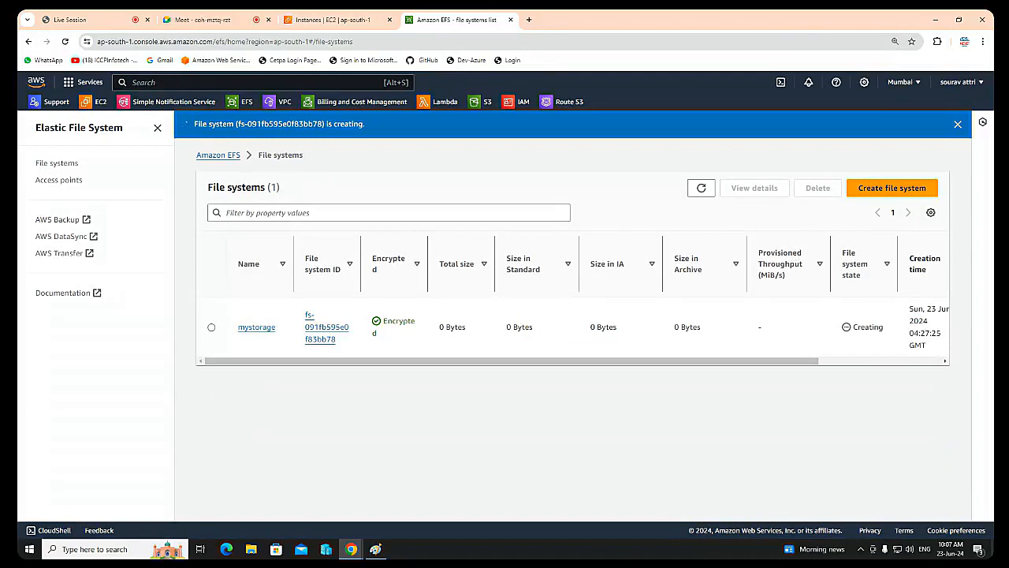
Step: Switch to the Paint diagram and add a text note beside the region box reading "login with instance" and "install efs"
{"action": "left_click", "coordinate": [376, 549]}
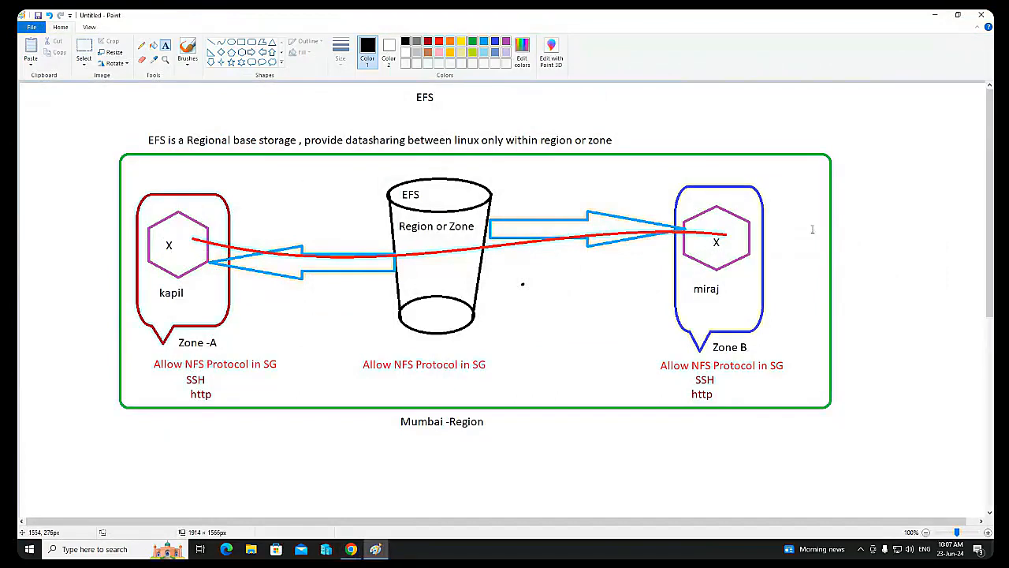
{"action": "left_click", "coordinate": [842, 194]}
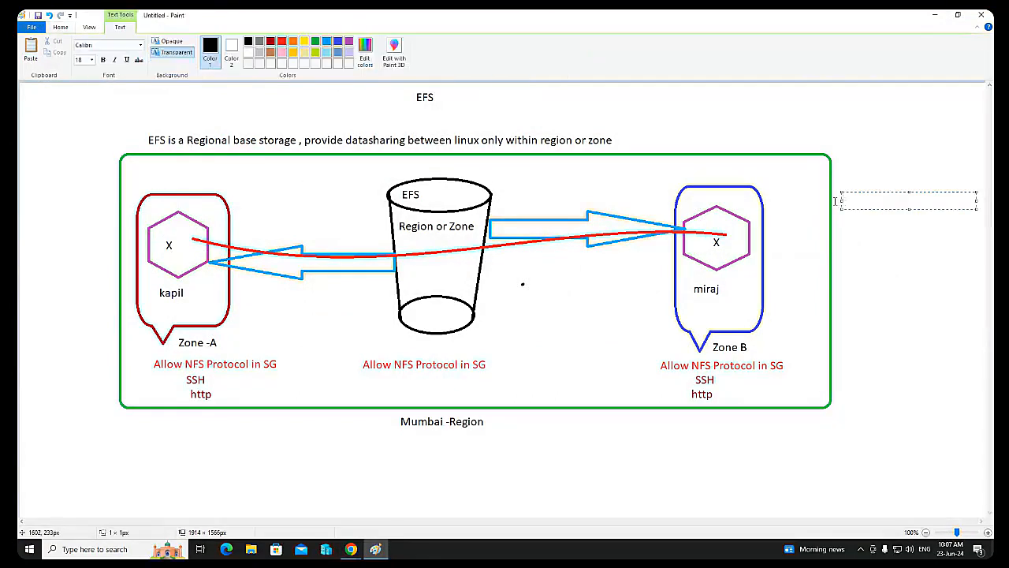
{"action": "type", "text": "login with inst"}
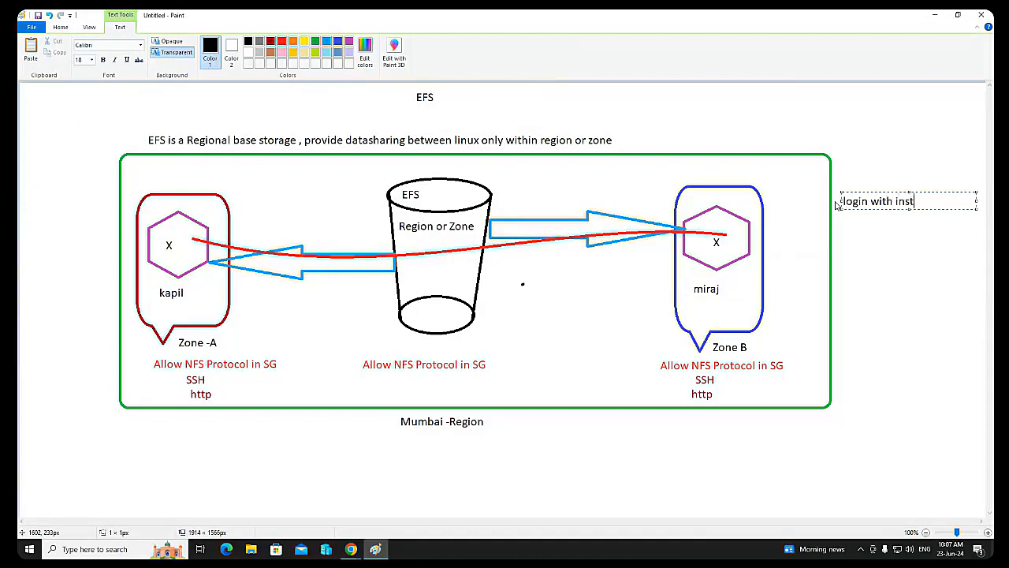
{"action": "type", "text": "ance"}
{"action": "key", "text": "Return"}
{"action": "key", "text": "Return"}
{"action": "type", "text": "install efs"}
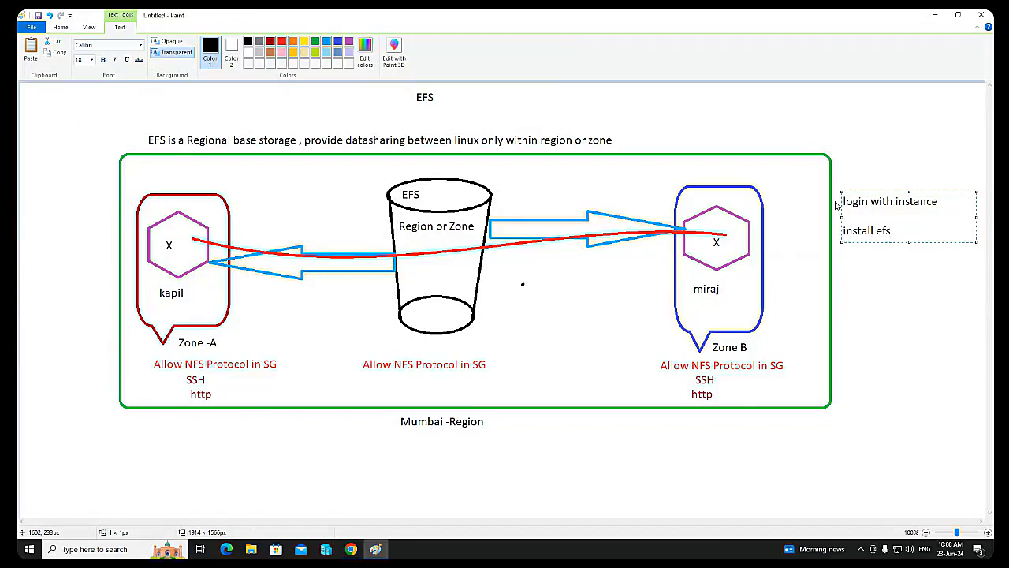
Step: Add the line "mount with efs" below "install efs" in the text note, with a blank line between them
{"action": "type", "text": "conn"}
{"action": "key", "text": "BackSpace"}
{"action": "key", "text": "BackSpace"}
{"action": "type", "text": "mount with efs"}
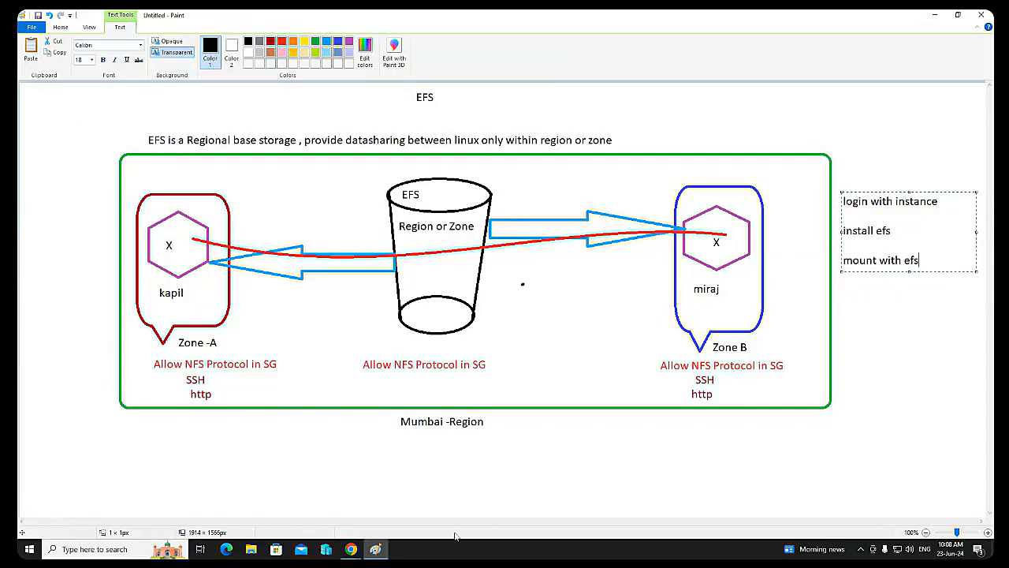
Step: Switch to Hyper-V Manager and start the Redhat-VM1 virtual machine
{"action": "left_click", "coordinate": [330, 551]}
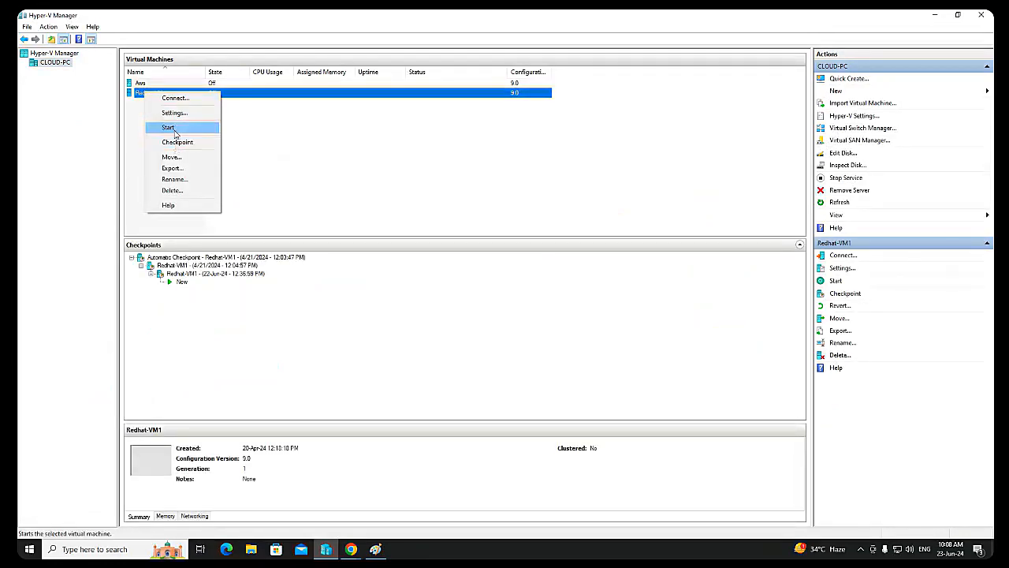
{"action": "left_click", "coordinate": [174, 113]}
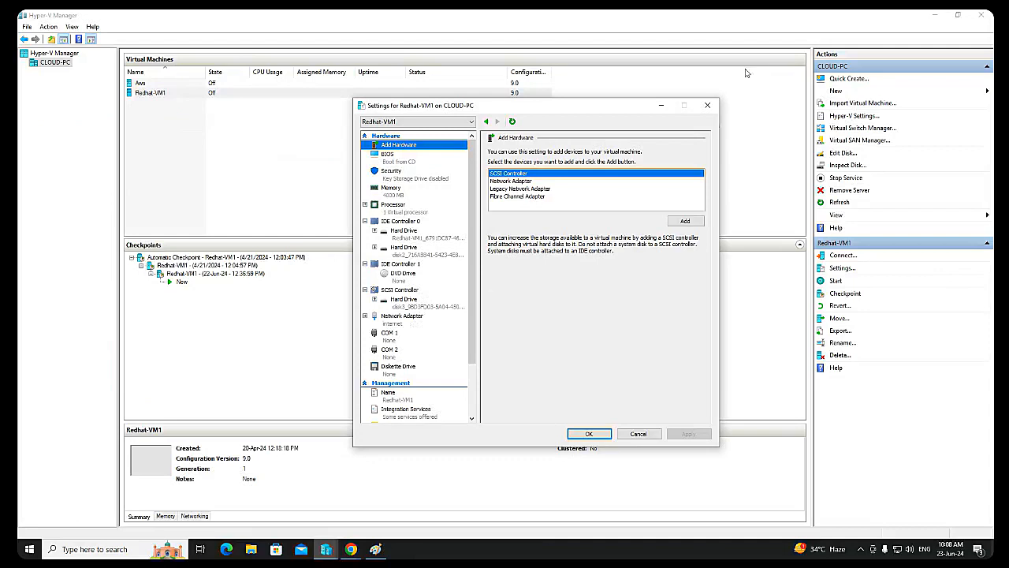
{"action": "left_click", "coordinate": [715, 104]}
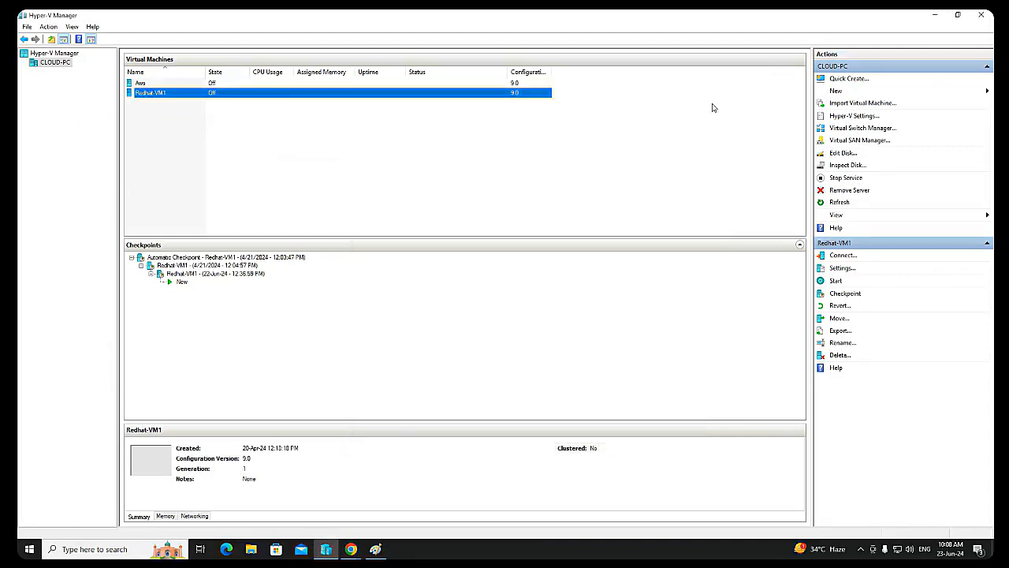
{"action": "right_click", "coordinate": [298, 96]}
{"action": "left_click", "coordinate": [323, 132]}
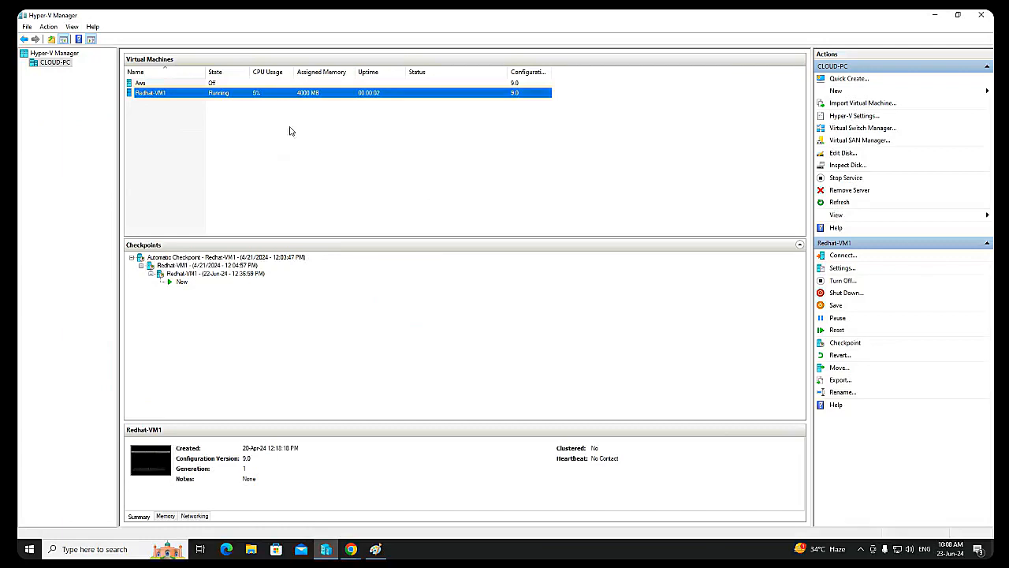
Step: Connect to the Redhat-VM1 console and move its window up so the whole guest display fits on screen
{"action": "right_click", "coordinate": [246, 94]}
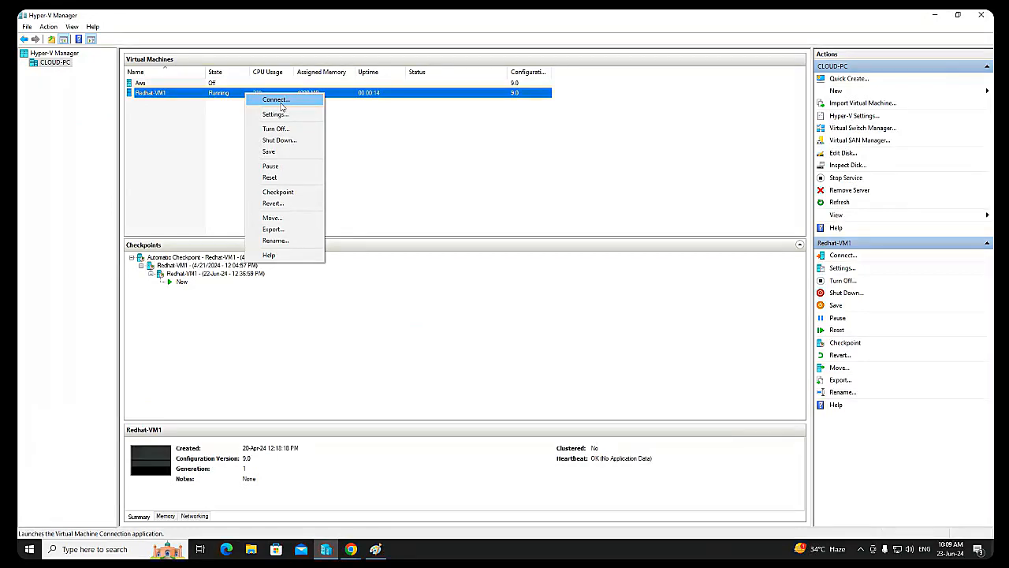
{"action": "left_click", "coordinate": [281, 103]}
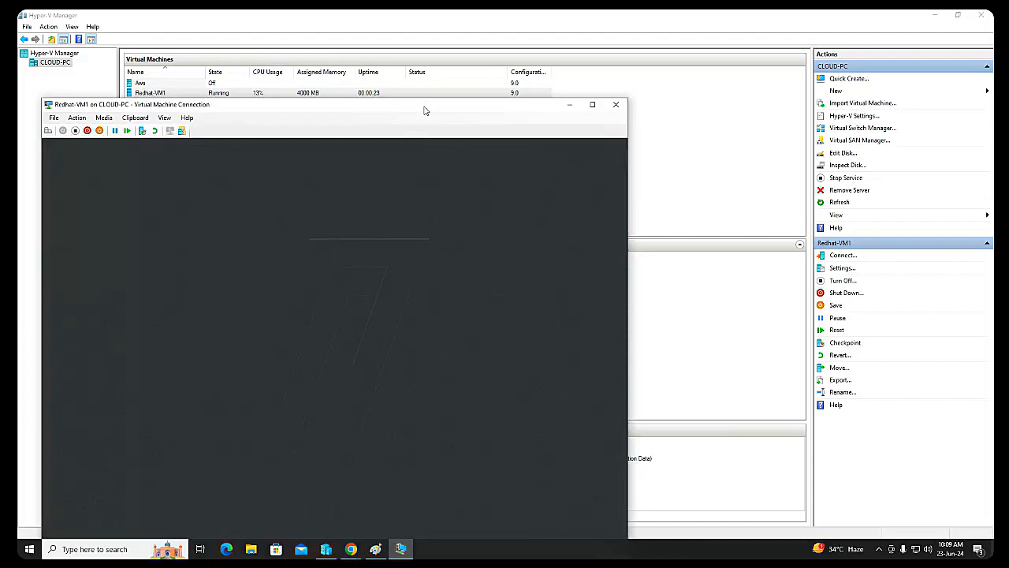
{"action": "left_click_drag", "start_coordinate": [423, 105], "coordinate": [462, 24]}
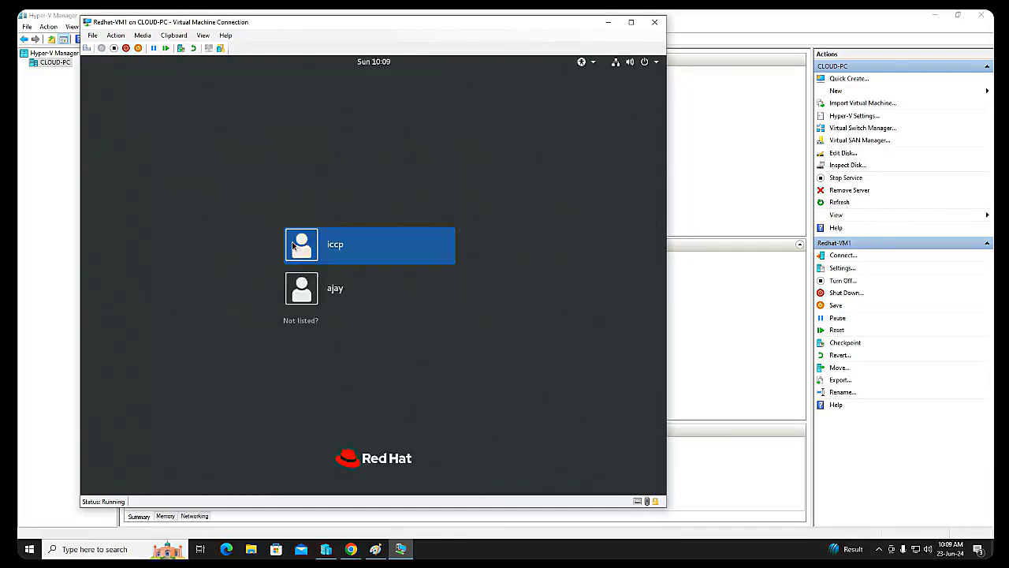
Step: Log in to the virtual machine through the unlisted-user option as root, entering the account password
{"action": "left_click", "coordinate": [305, 322]}
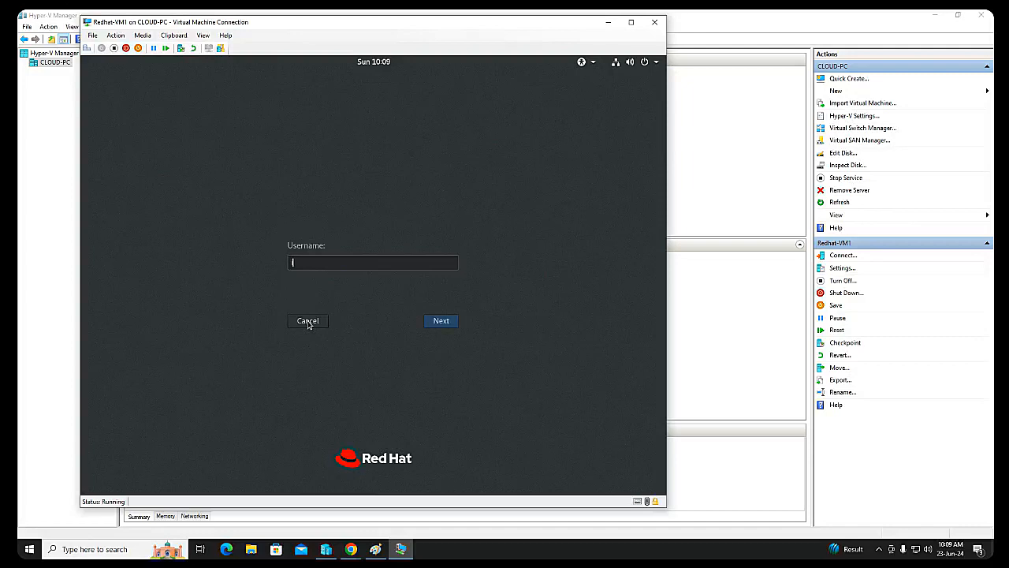
{"action": "type", "text": "root"}
{"action": "key", "text": "Return"}
{"action": "type", "text": "••••••"}
{"action": "key", "text": "Return"}
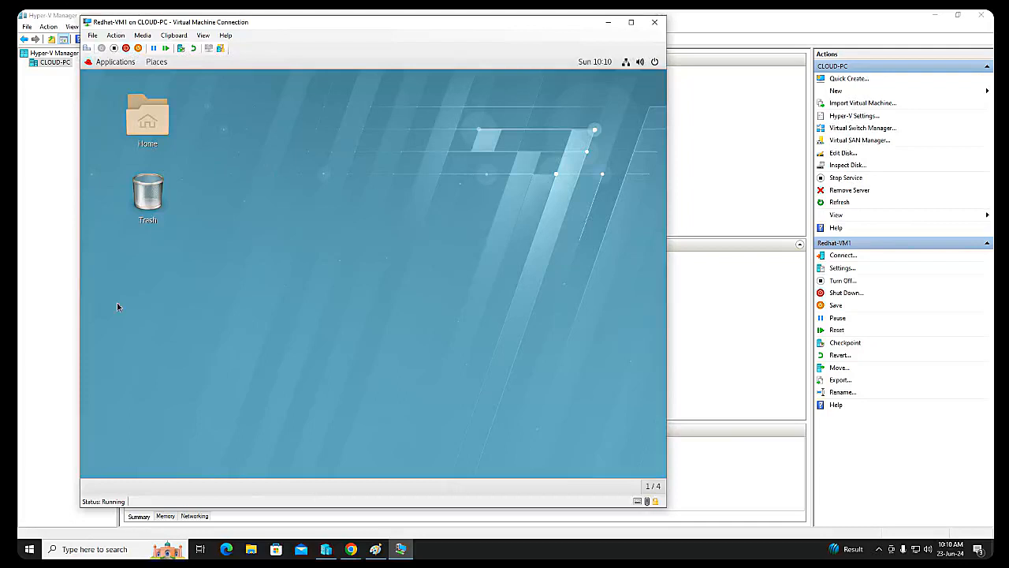
Step: Open a terminal on the Red Hat desktop, test internet connectivity by pinging google.com, and stop the ping
{"action": "right_click", "coordinate": [257, 186]}
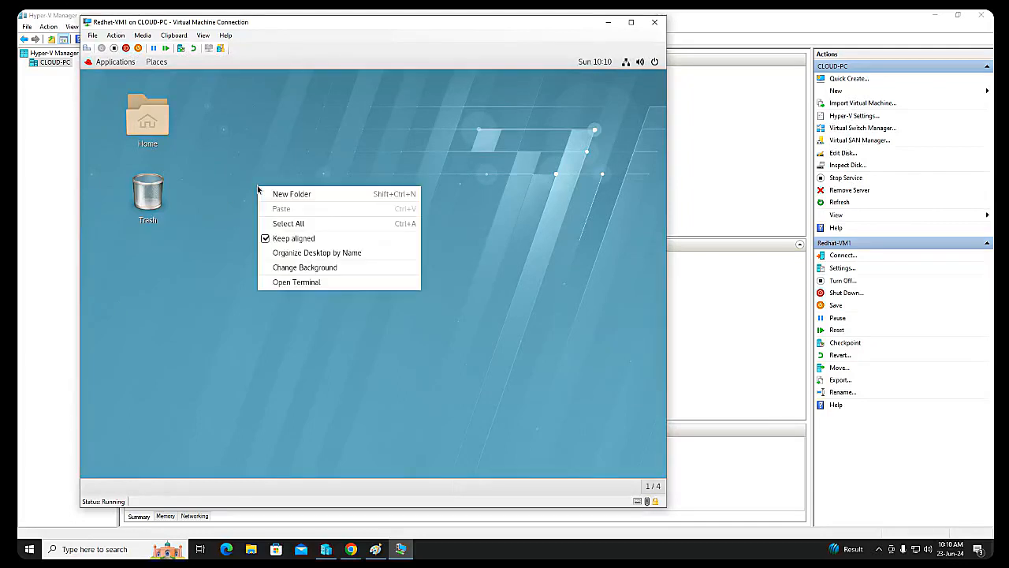
{"action": "left_click", "coordinate": [299, 283]}
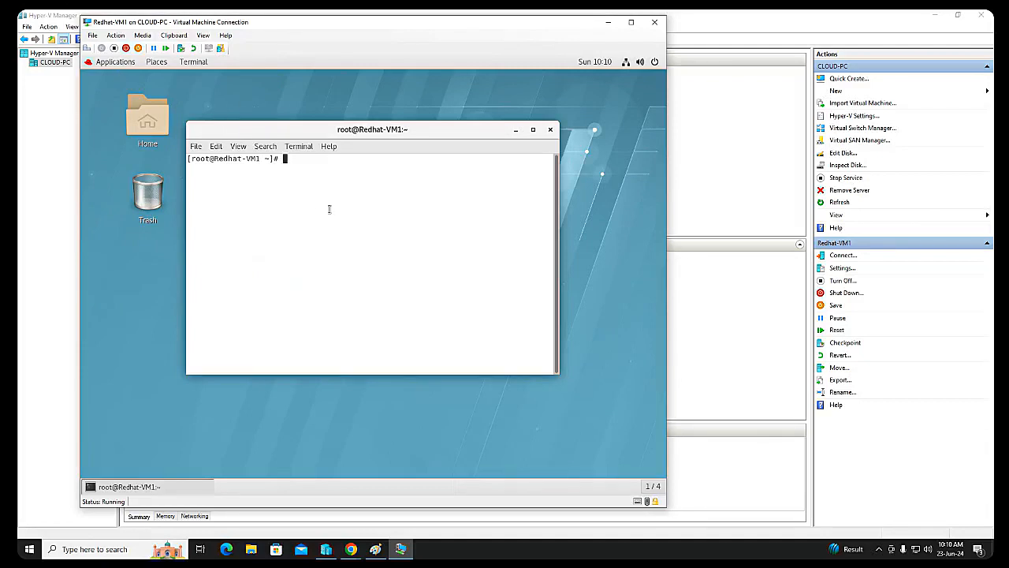
{"action": "key", "text": "Return"}
{"action": "key", "text": "Return"}
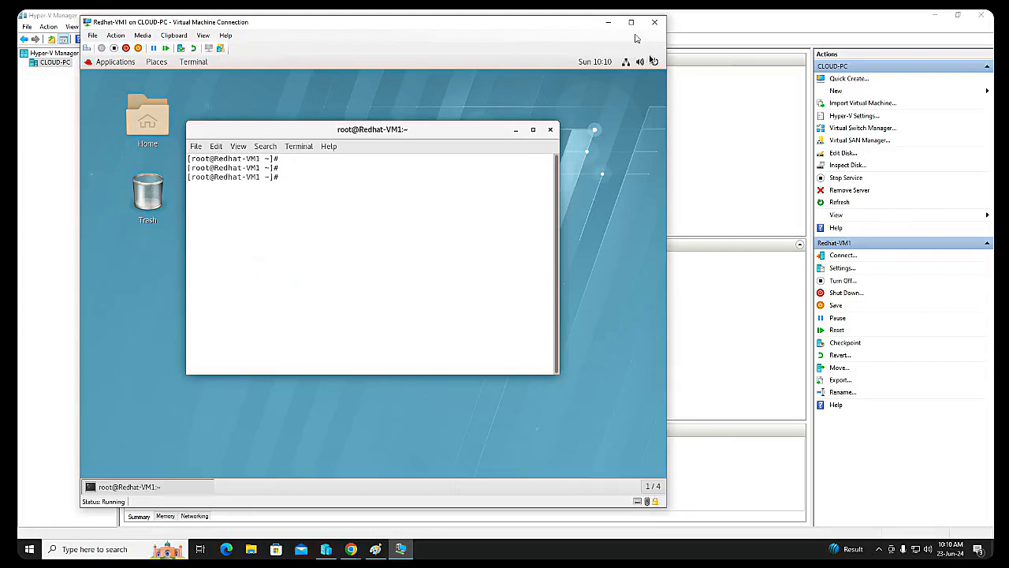
{"action": "type", "text": "ping google.com"}
{"action": "key", "text": "Return"}
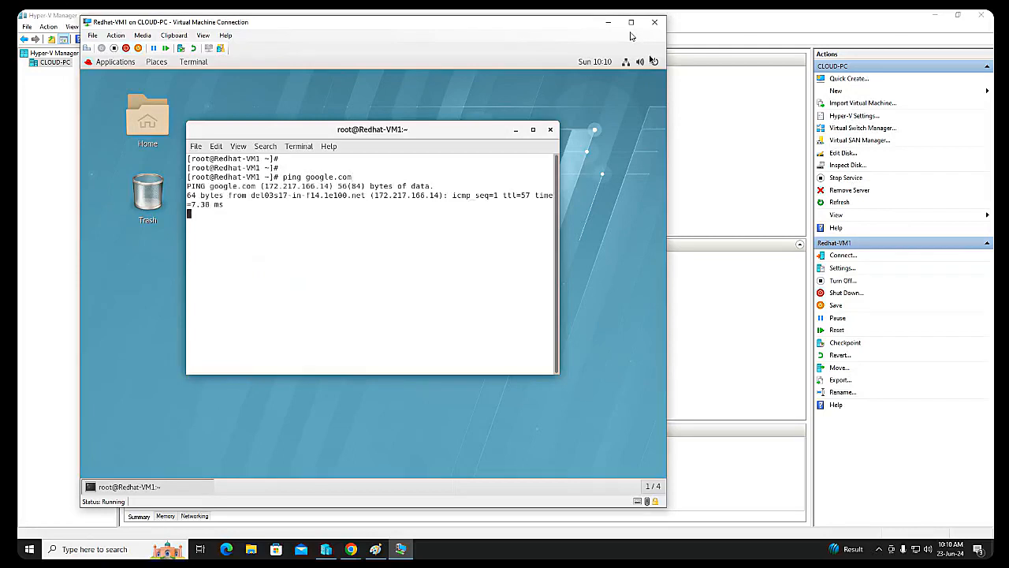
{"action": "key", "text": "ctrl+z"}
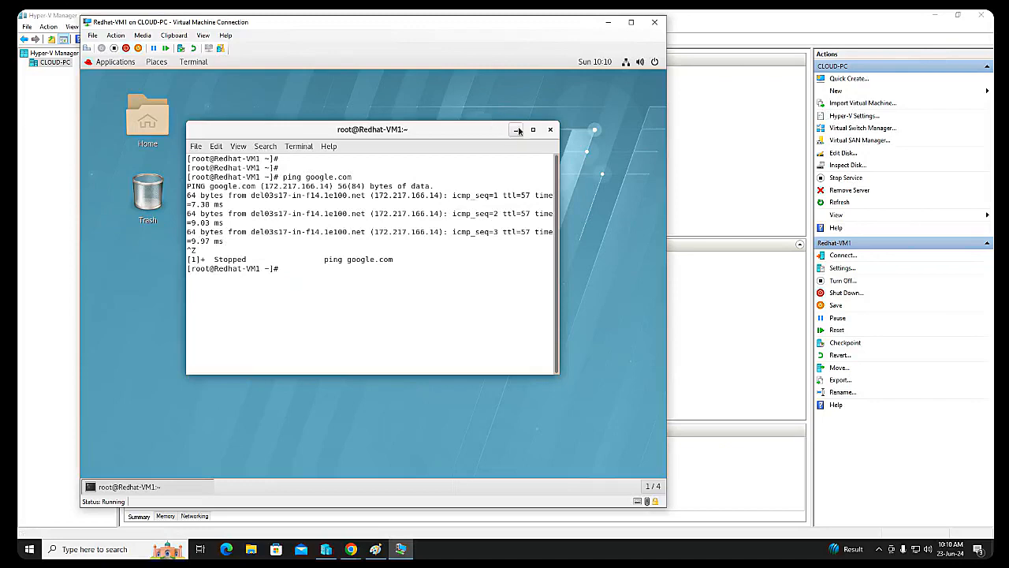
Step: Minimize the virtual machine and Hyper-V Manager windows and switch to the EFS file systems page in Chrome
{"action": "left_click", "coordinate": [608, 22]}
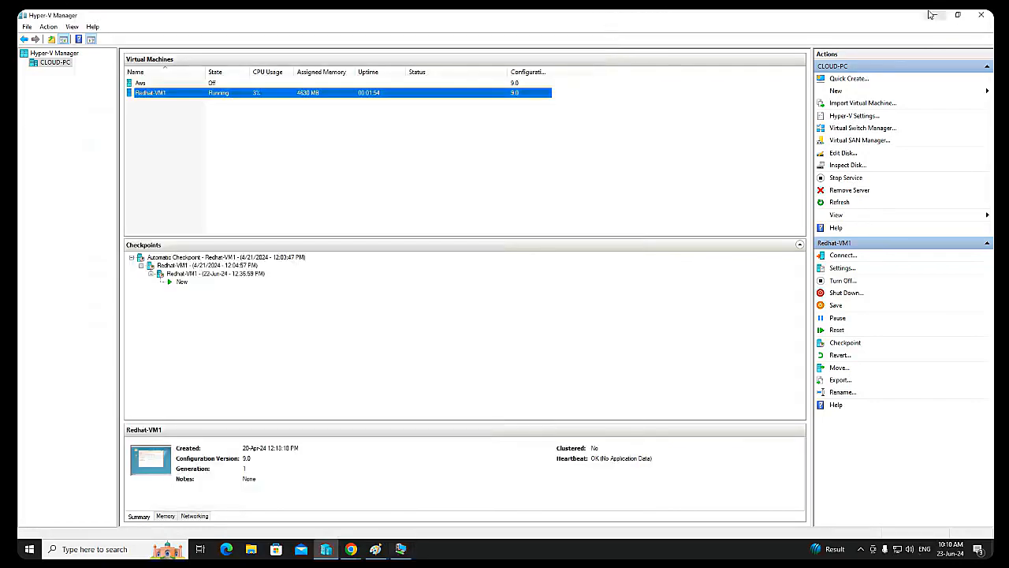
{"action": "left_click", "coordinate": [936, 15]}
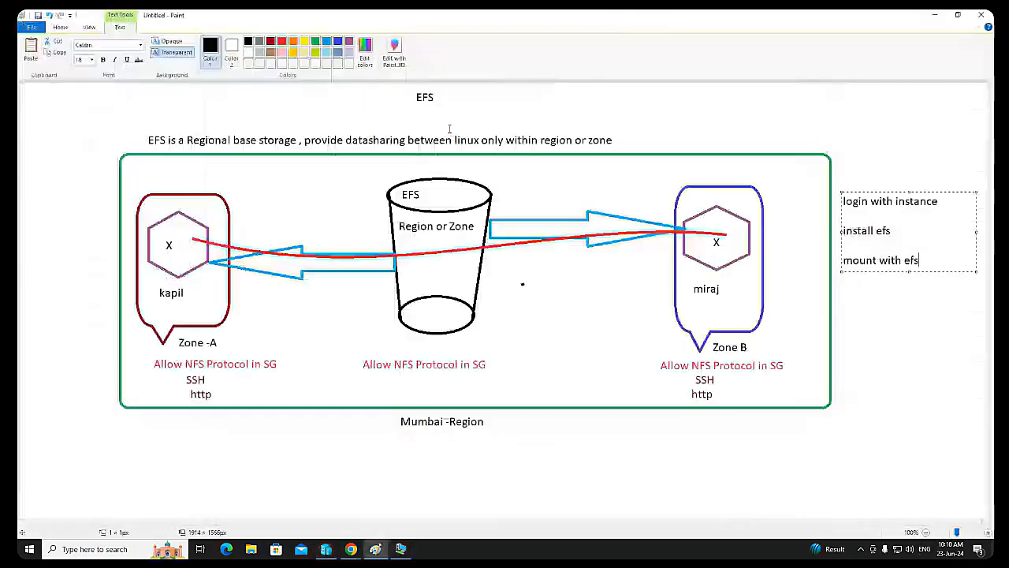
{"action": "left_click", "coordinate": [351, 549]}
{"action": "left_click", "coordinate": [285, 517]}
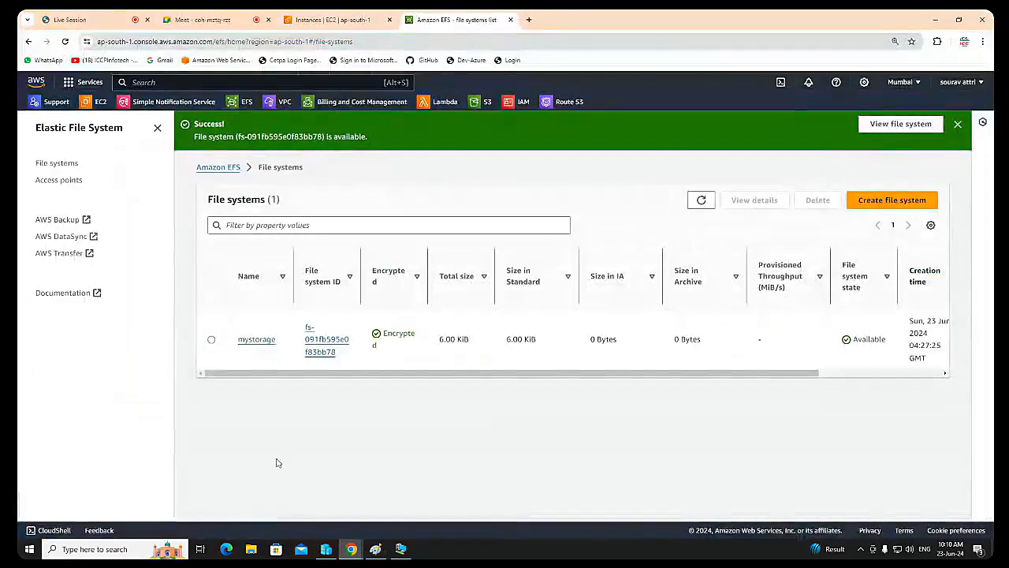
Step: Check the live session's chat messages and participant list, and look at the Meet call
{"action": "left_click", "coordinate": [79, 20]}
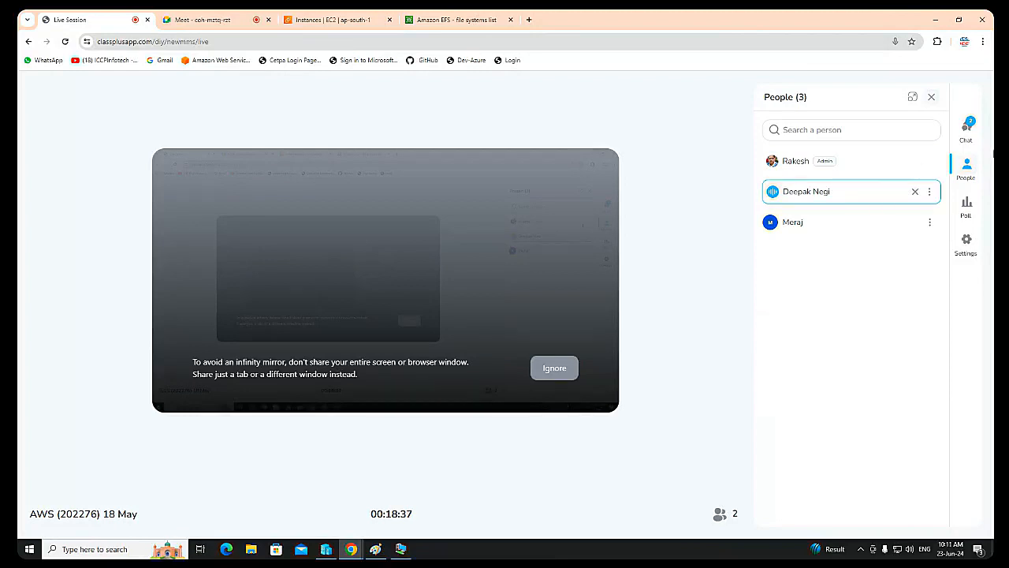
{"action": "left_click", "coordinate": [971, 134]}
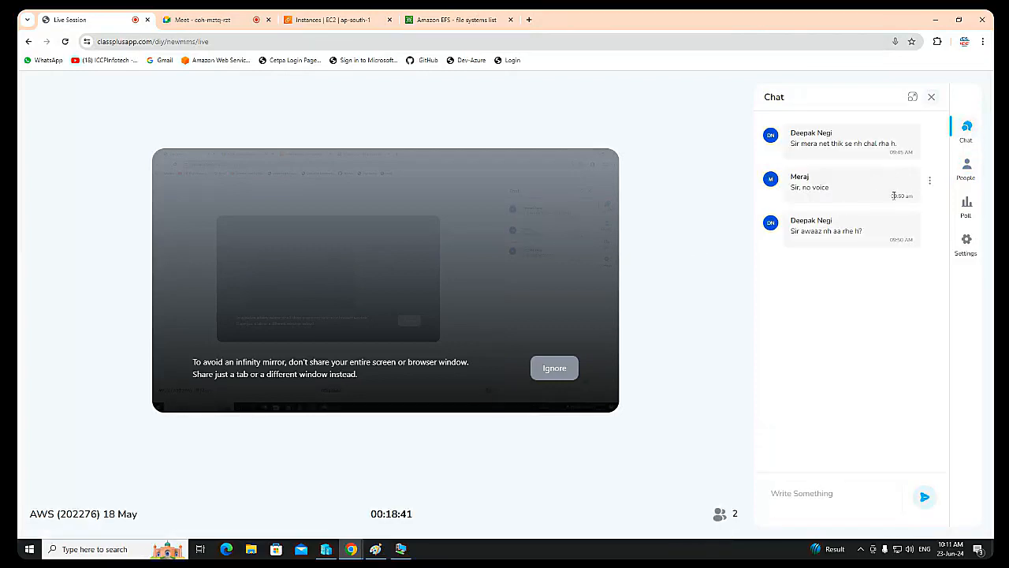
{"action": "left_click", "coordinate": [968, 179]}
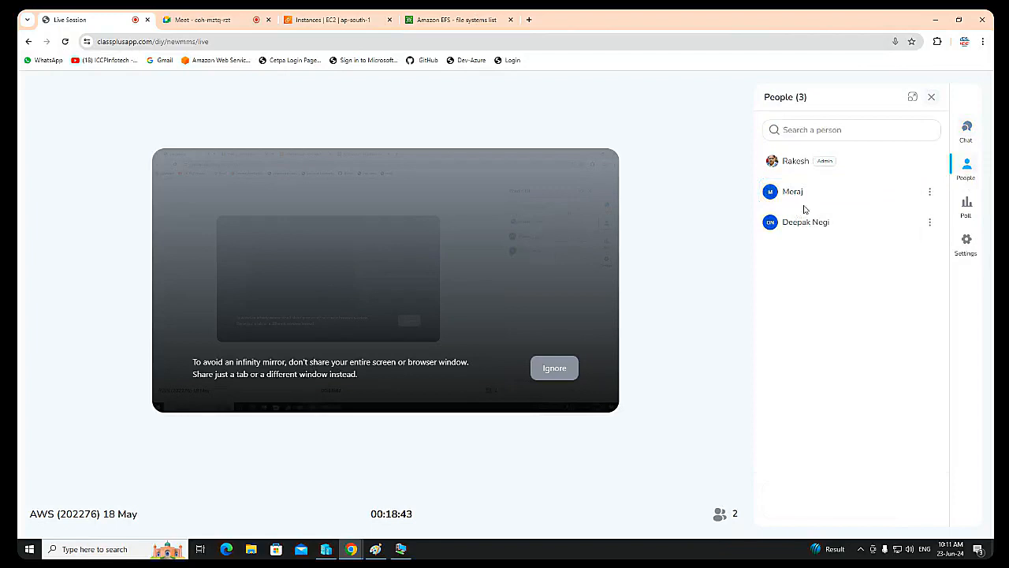
{"action": "left_click", "coordinate": [206, 19]}
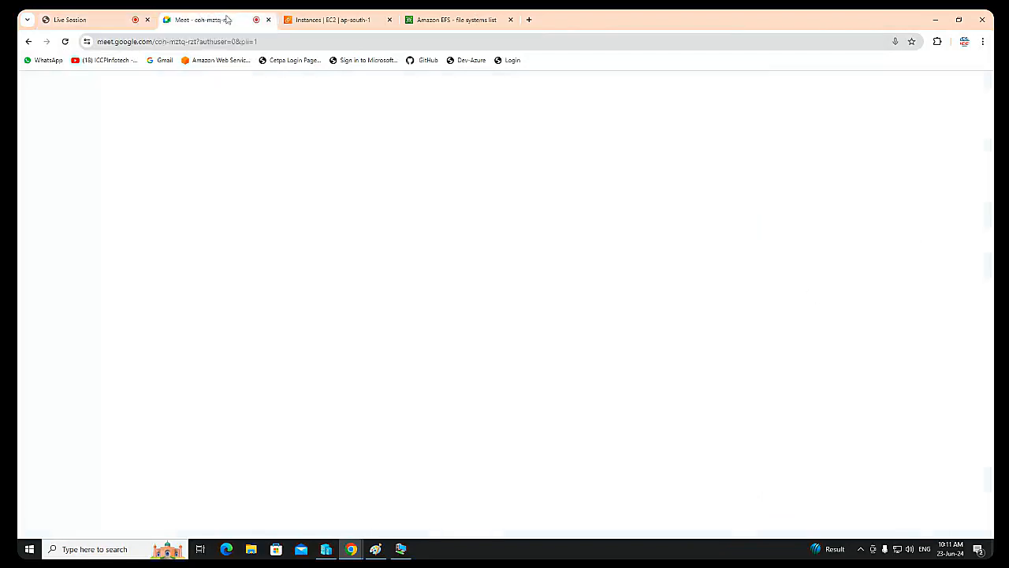
Step: Open the connection options for the EC2 instance kapil-vm and copy its example SSH client command
{"action": "left_click", "coordinate": [343, 20]}
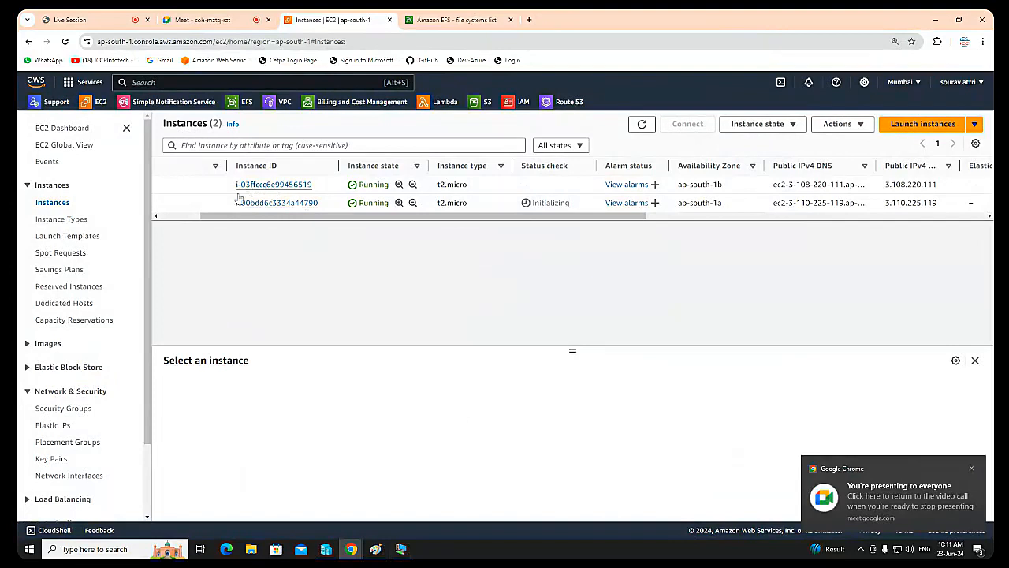
{"action": "left_click_drag", "start_coordinate": [279, 218], "coordinate": [115, 230]}
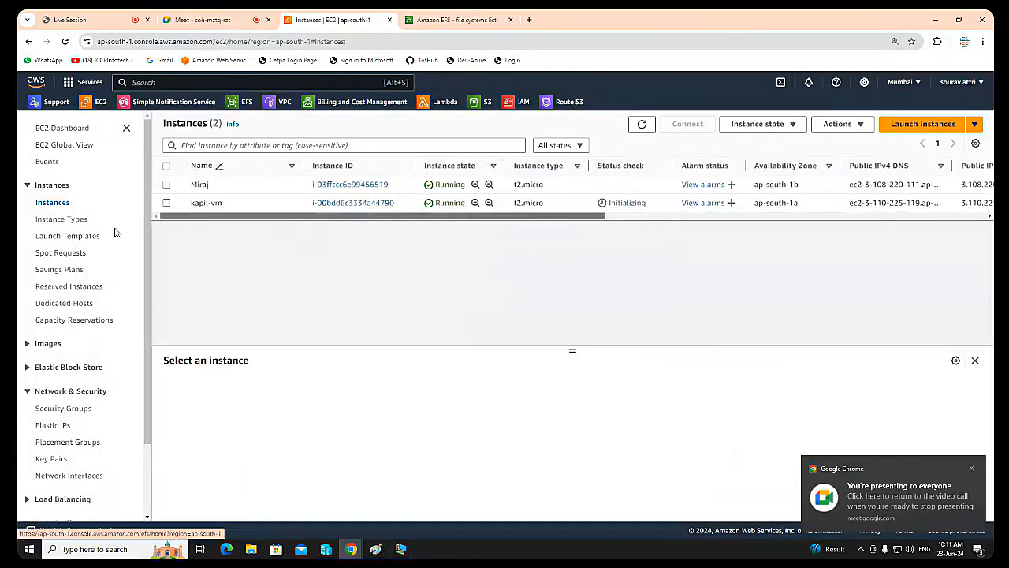
{"action": "left_click", "coordinate": [168, 205]}
{"action": "left_click", "coordinate": [168, 205]}
{"action": "left_click", "coordinate": [168, 205]}
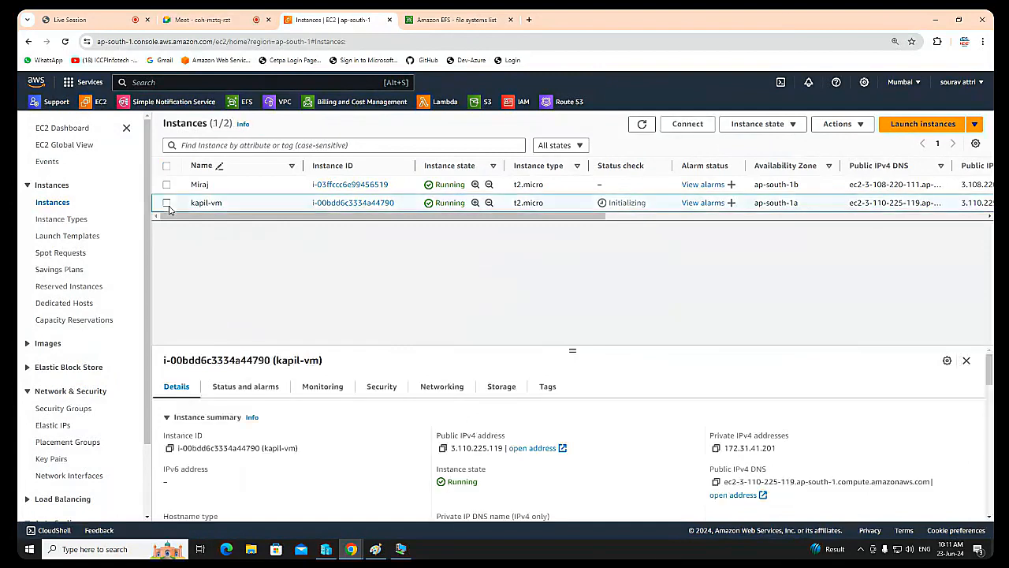
{"action": "left_click", "coordinate": [683, 126]}
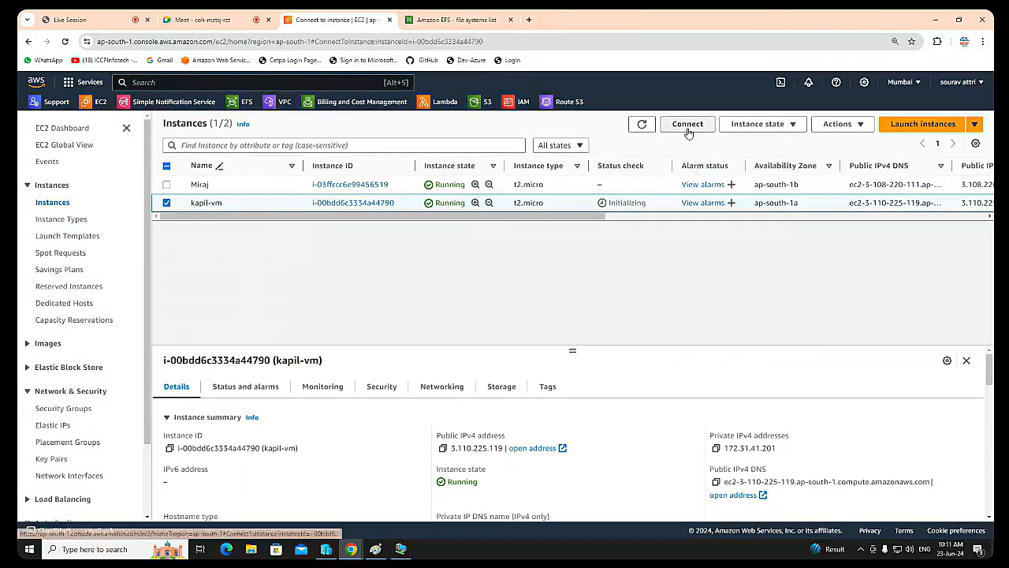
{"action": "left_click", "coordinate": [273, 209]}
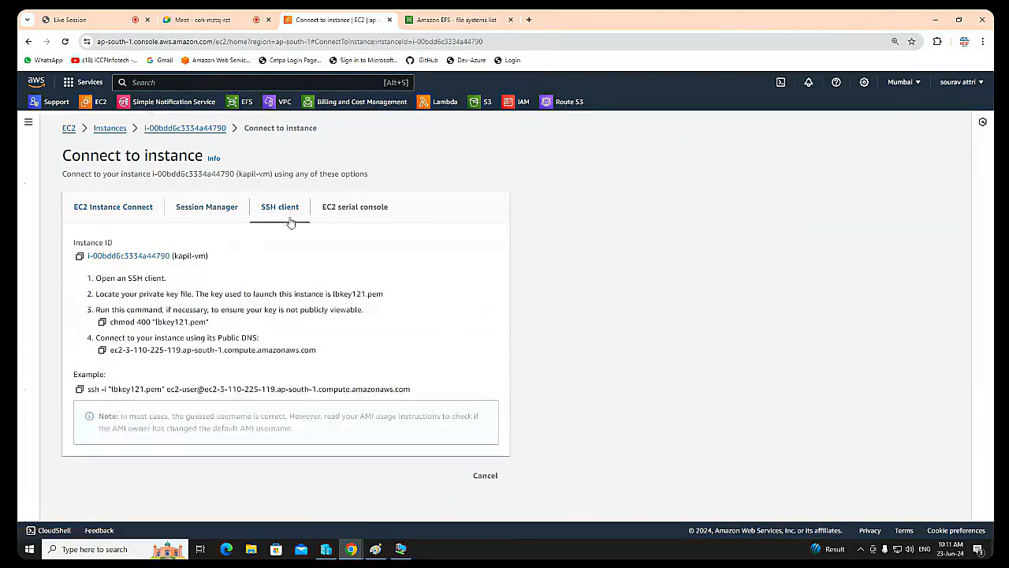
{"action": "left_click", "coordinate": [79, 390]}
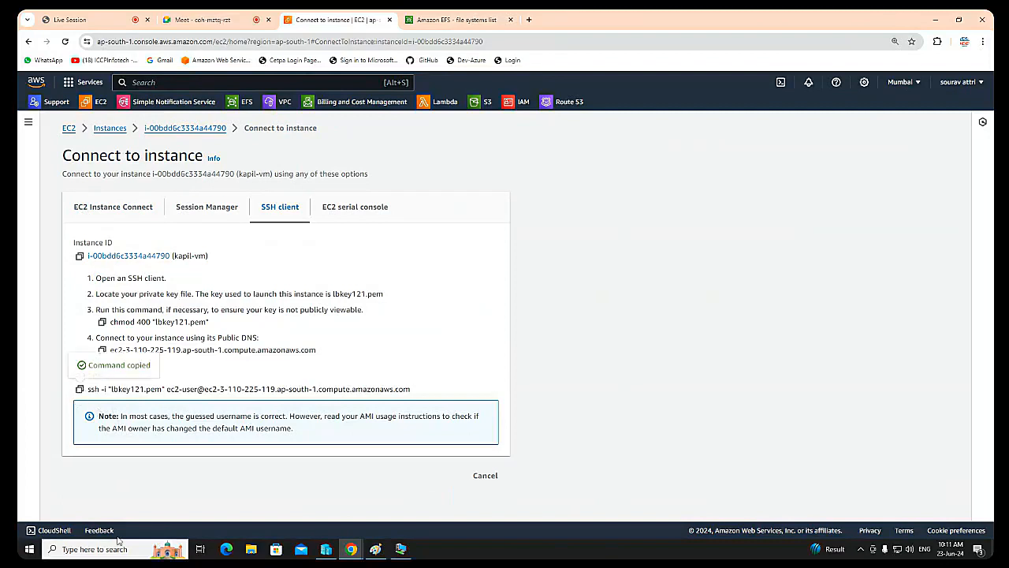
Step: Open Command Prompt and change to the Downloads directory with cd Downloads
{"action": "left_click", "coordinate": [107, 551]}
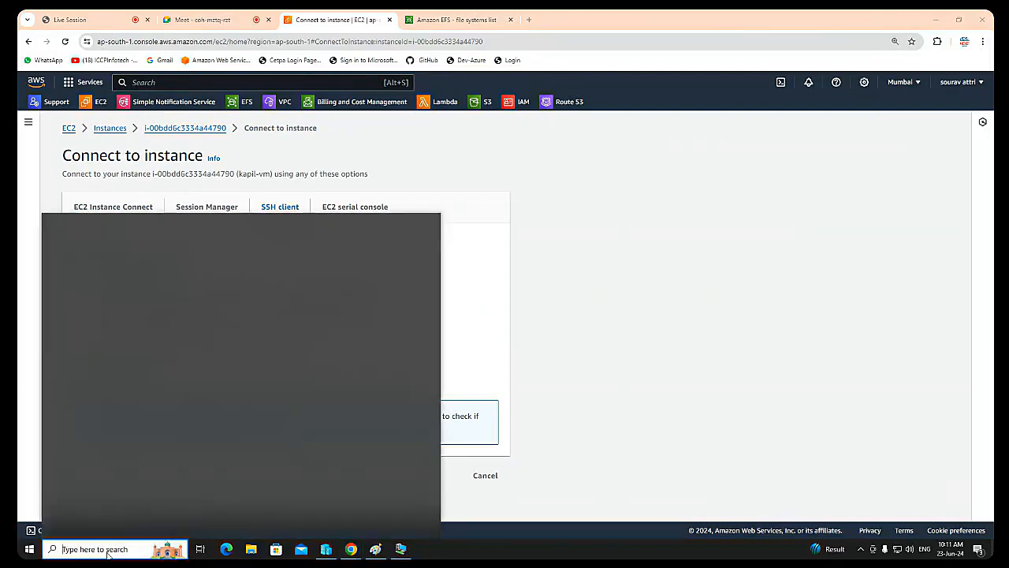
{"action": "type", "text": "co"}
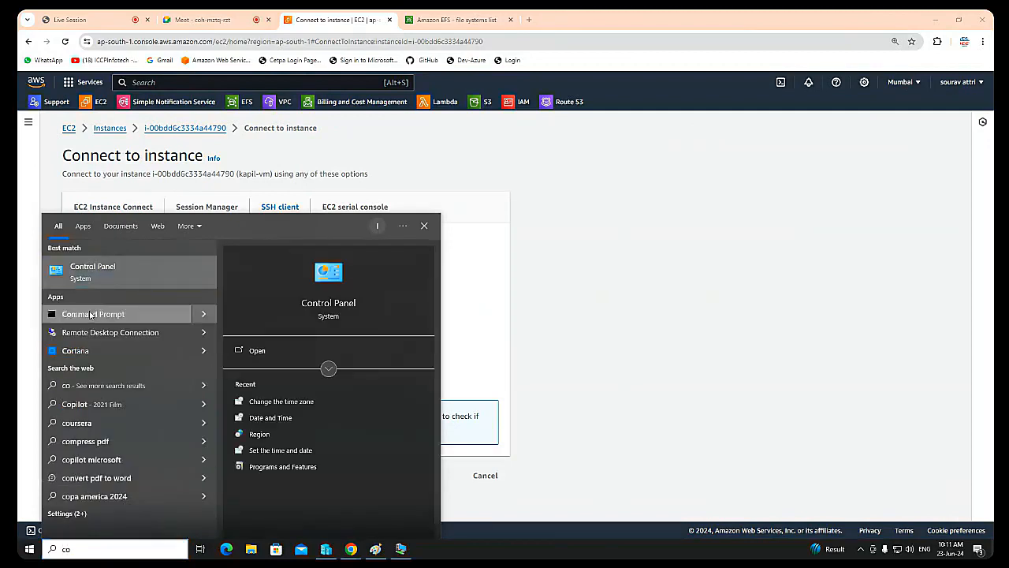
{"action": "left_click", "coordinate": [91, 314]}
{"action": "type", "text": "cdf"}
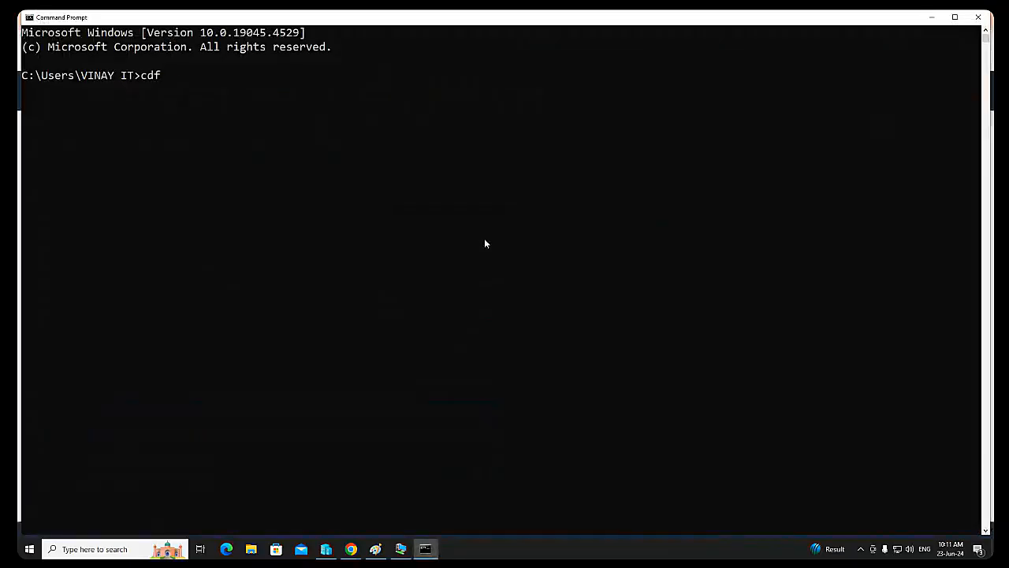
{"action": "type", "text": " Downl"}
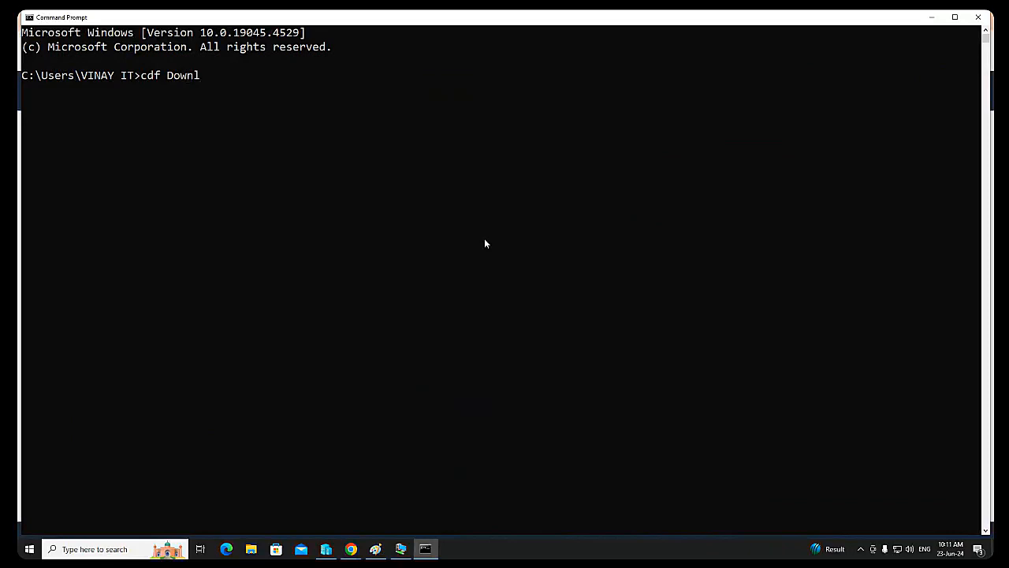
{"action": "type", "text": "oads"}
{"action": "key", "text": "Return"}
{"action": "key", "text": "Up"}
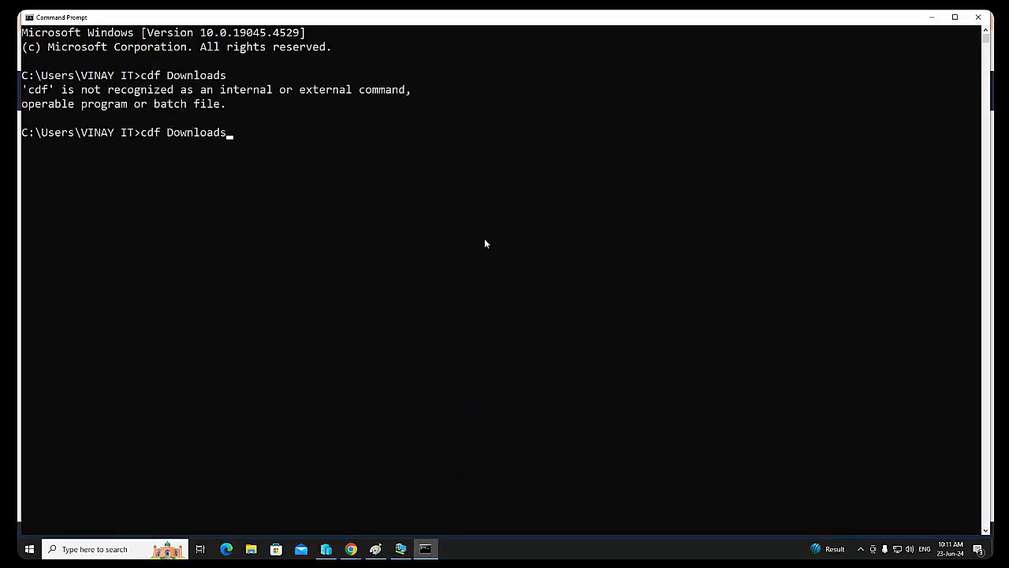
{"action": "key", "text": "Left"}
{"action": "key", "text": "Left"}
{"action": "key", "text": "Left"}
{"action": "key", "text": "Left"}
{"action": "key", "text": "Left"}
{"action": "key", "text": "Left"}
{"action": "key", "text": "Left"}
{"action": "key", "text": "BackSpace"}
{"action": "key", "text": "Return"}
Step: Run the copied SSH command with lbkey121.pem to log in to kapil-vm as ec2-user, accepting the host key with "yes"
{"action": "right_click", "coordinate": [573, 225]}
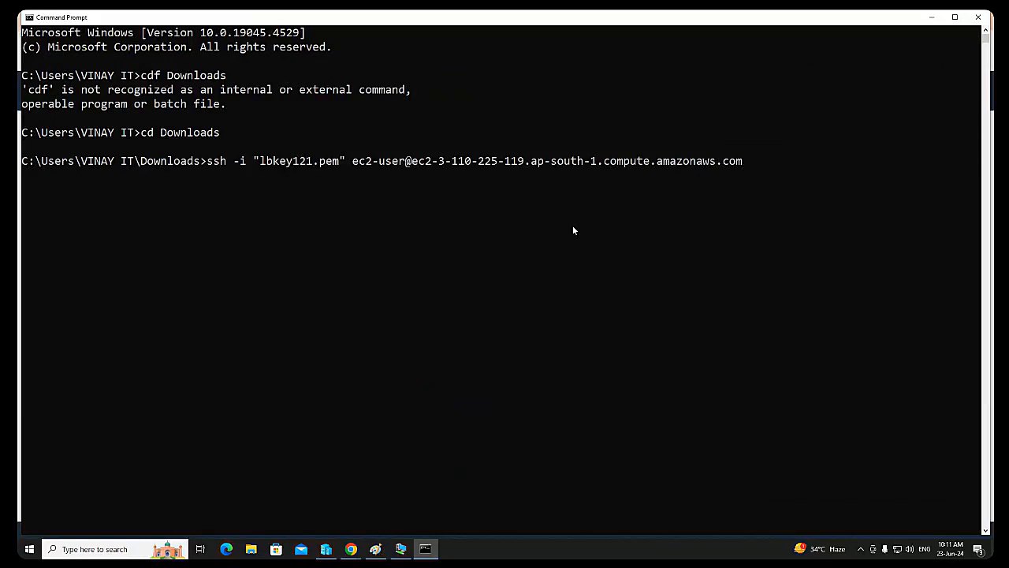
{"action": "key", "text": "Return"}
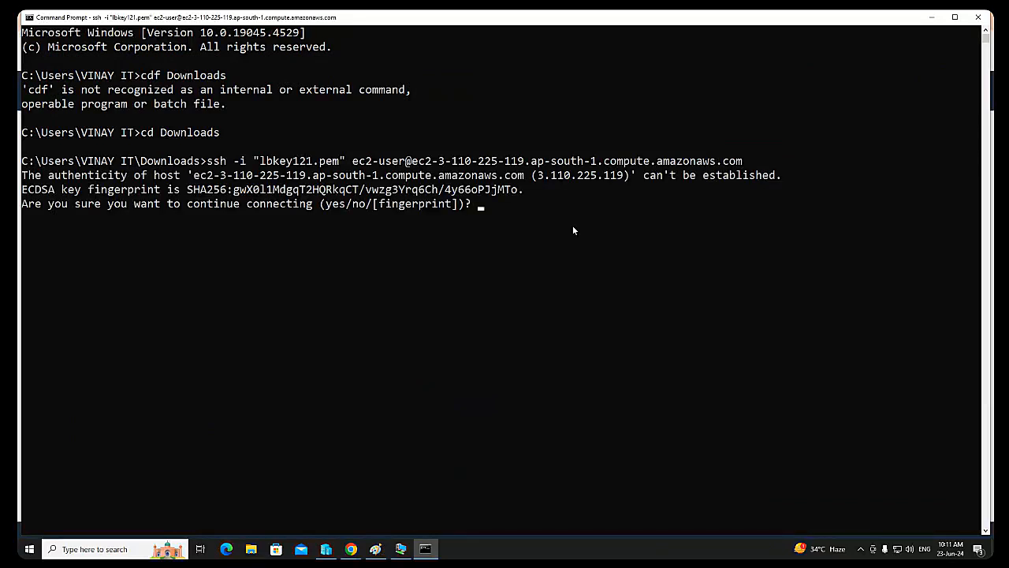
{"action": "type", "text": "yes"}
{"action": "key", "text": "Return"}
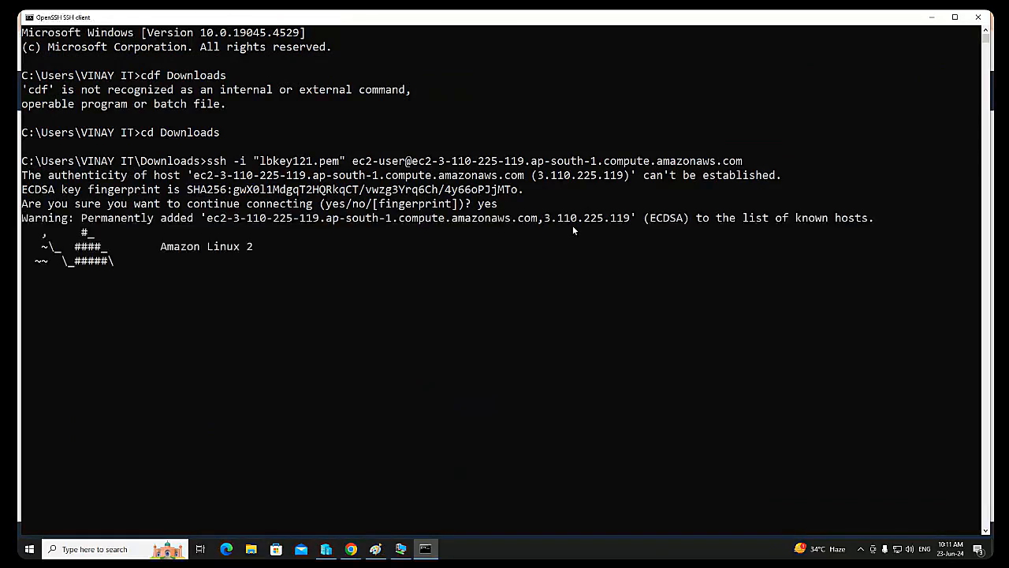
Step: Set the hostname of the kapil-vm instance to kapil with sudo hostname, and switch to the root user with sudo su -
{"action": "type", "text": "sudo "}
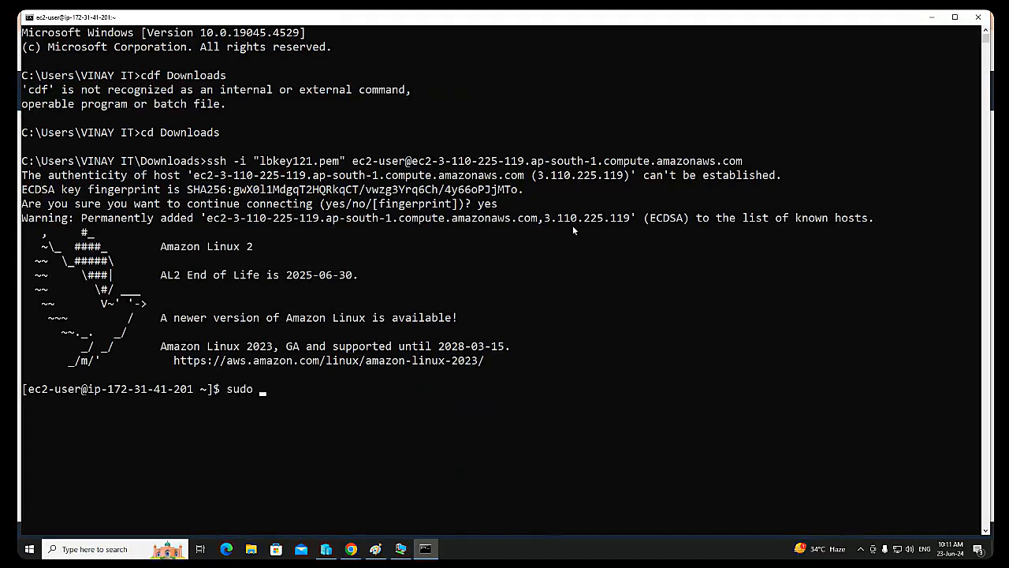
{"action": "type", "text": "hostname kapil"}
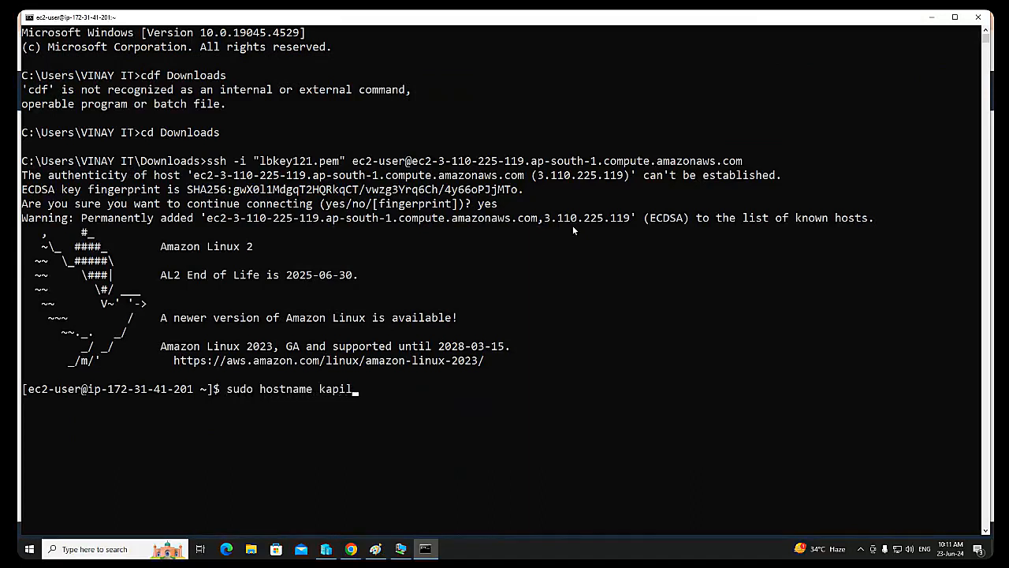
{"action": "key", "text": "Return"}
{"action": "type", "text": "do"}
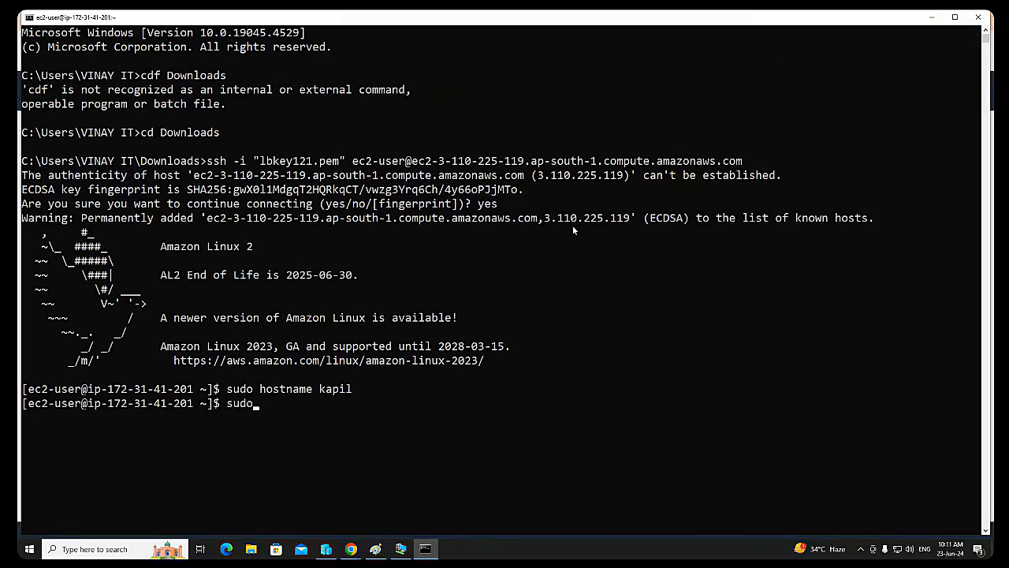
{"action": "type", "text": " su -"}
{"action": "key", "text": "Return"}
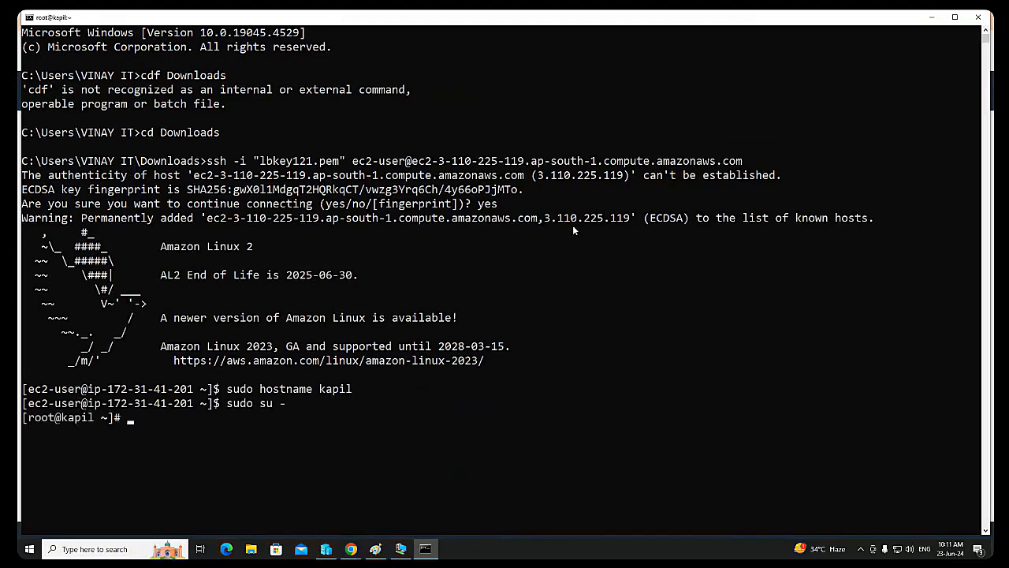
{"action": "key", "text": "Return"}
{"action": "key", "text": "Return"}
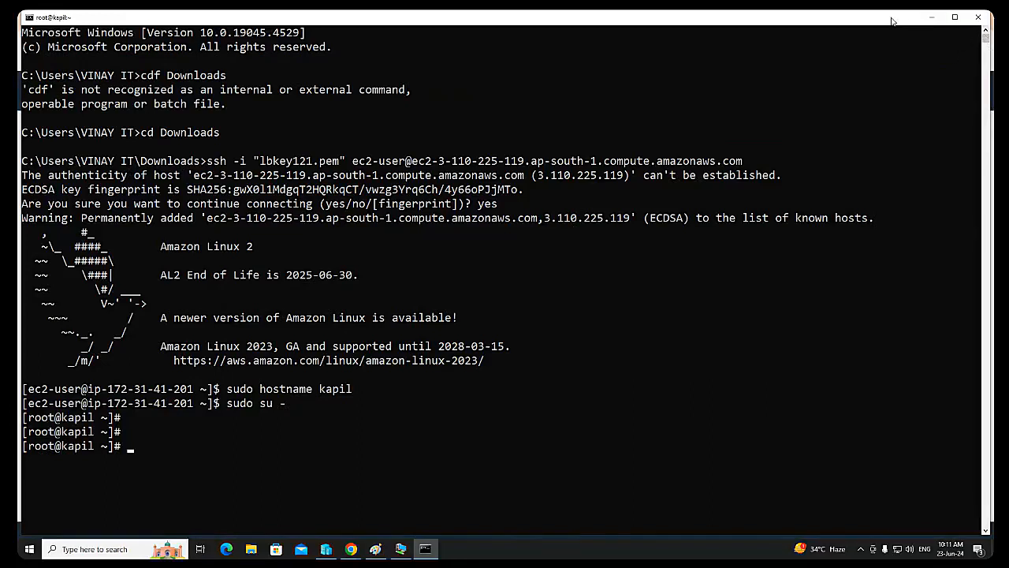
Step: Narrow the kapil SSH session window to about half the screen width and minimize it
{"action": "left_click_drag", "start_coordinate": [892, 17], "coordinate": [829, 24]}
{"action": "left_click_drag", "start_coordinate": [921, 63], "coordinate": [502, 119]}
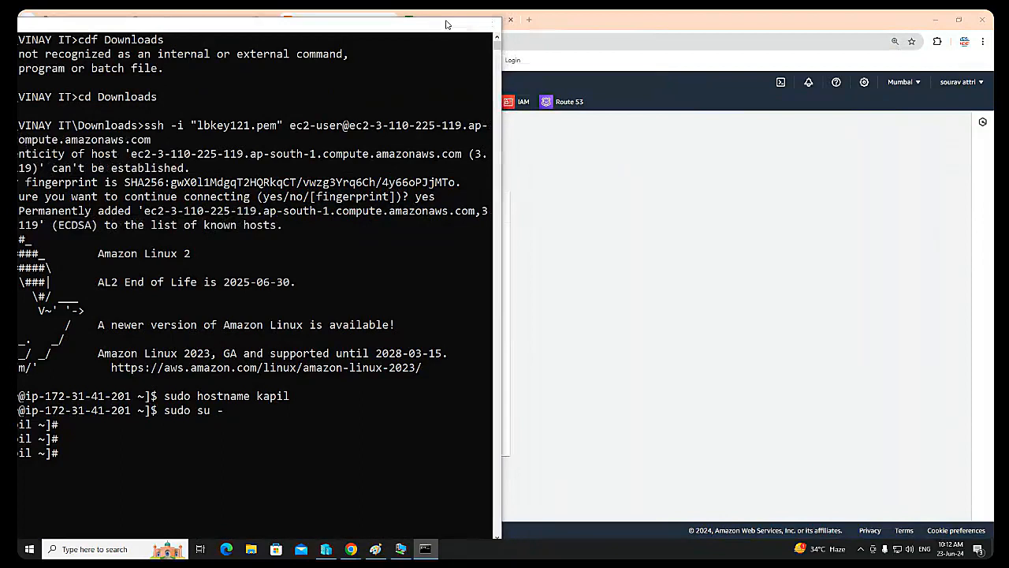
{"action": "left_click", "coordinate": [467, 24]}
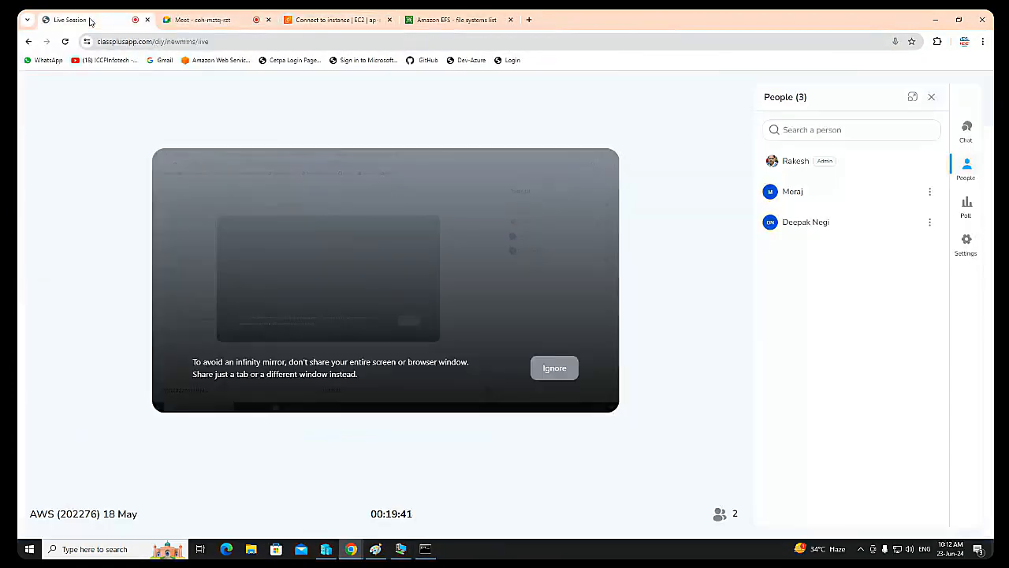
Step: Open the connection options for the EC2 instance Miraj and copy its example SSH client command
{"action": "left_click", "coordinate": [89, 21]}
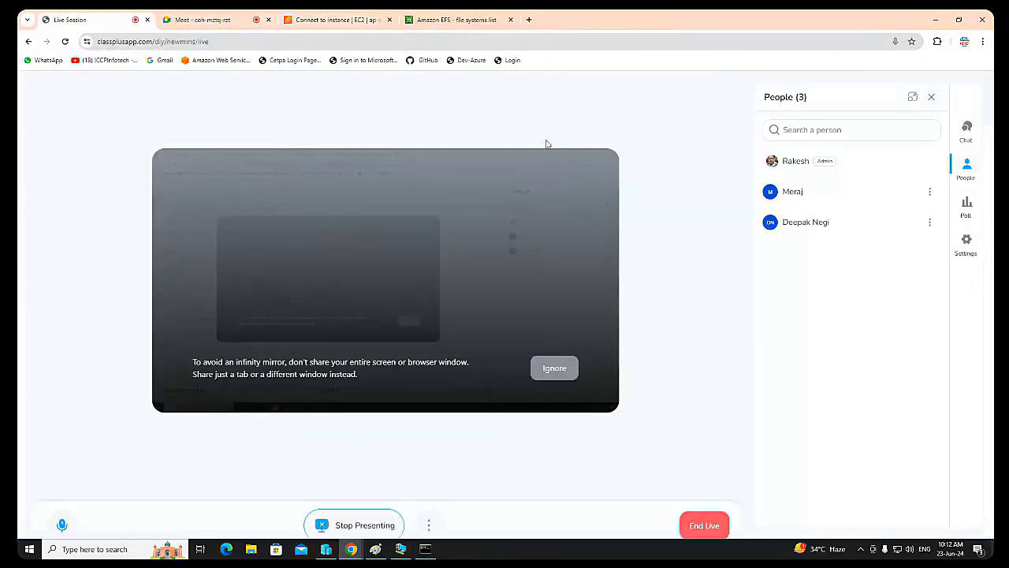
{"action": "left_click", "coordinate": [430, 17]}
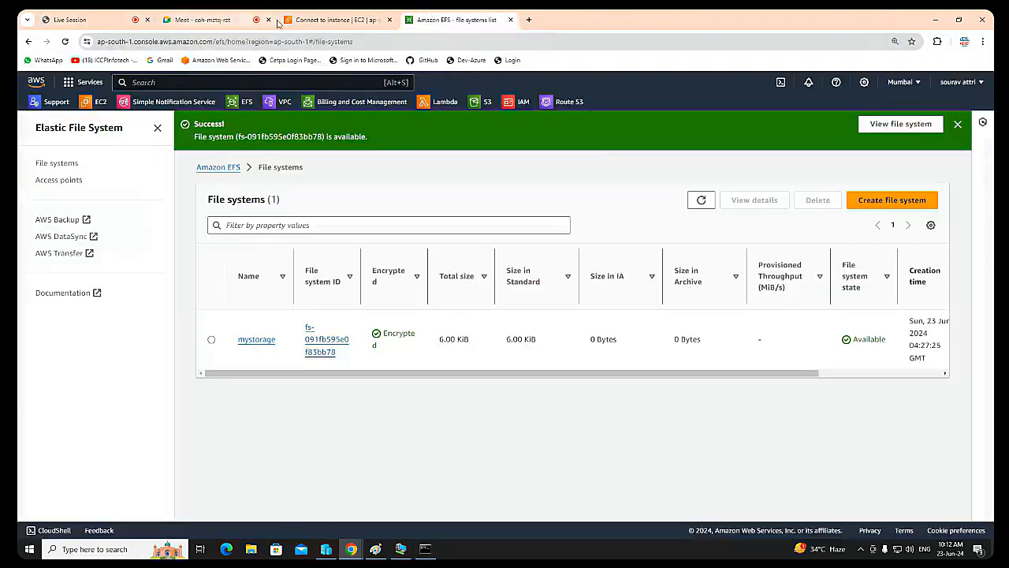
{"action": "left_click", "coordinate": [322, 22]}
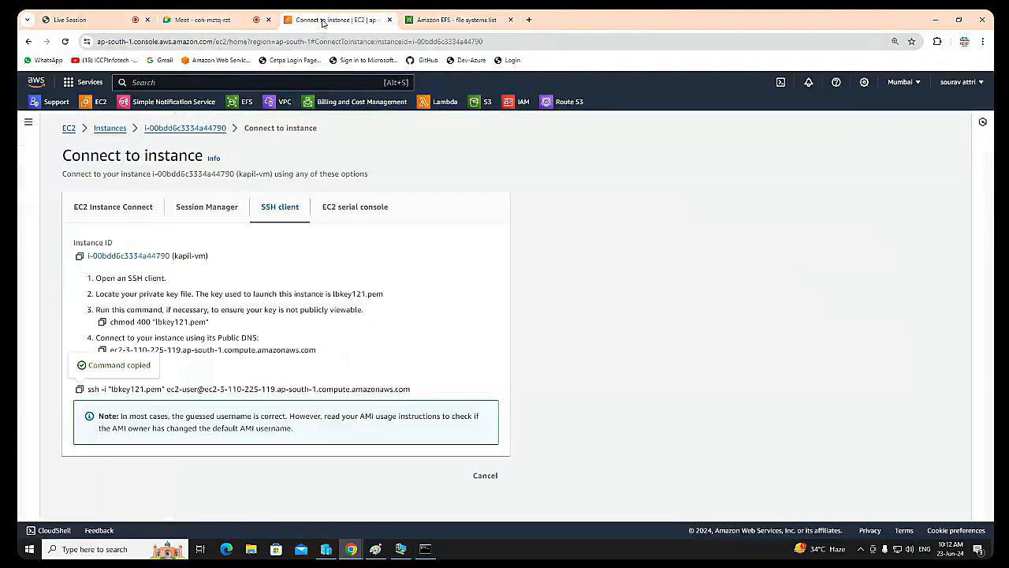
{"action": "left_click", "coordinate": [106, 133]}
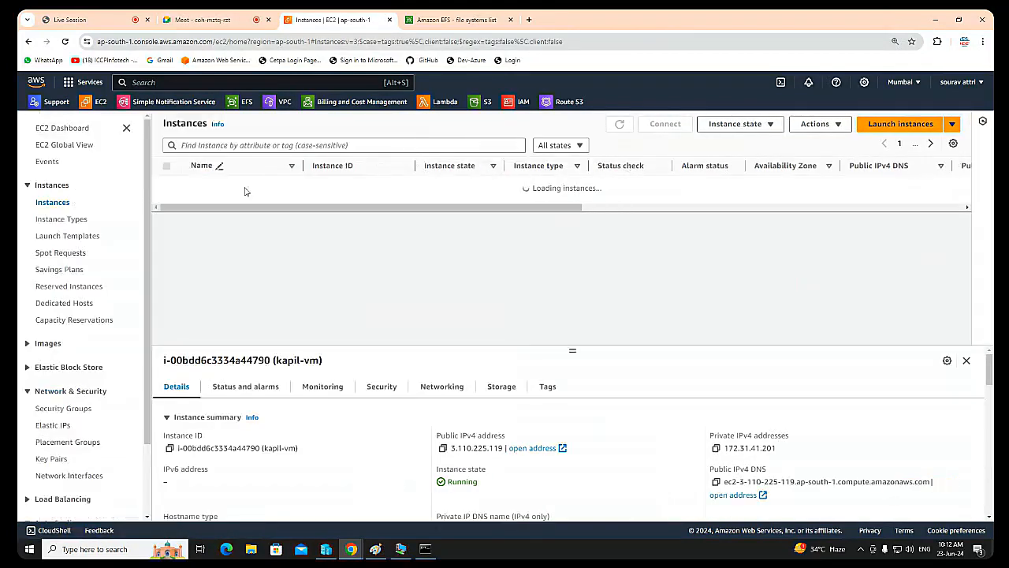
{"action": "left_click", "coordinate": [167, 203]}
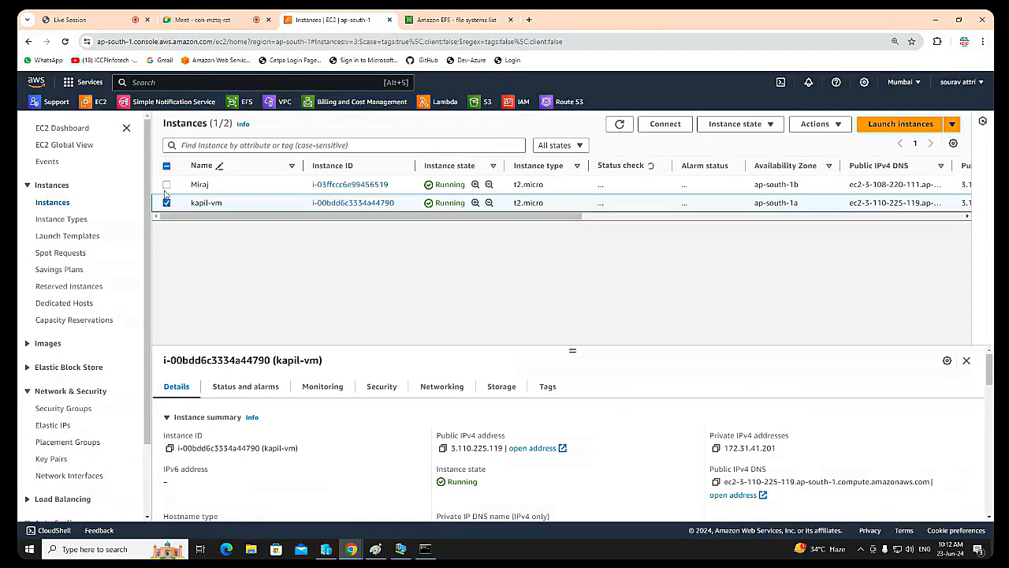
{"action": "left_click", "coordinate": [167, 185]}
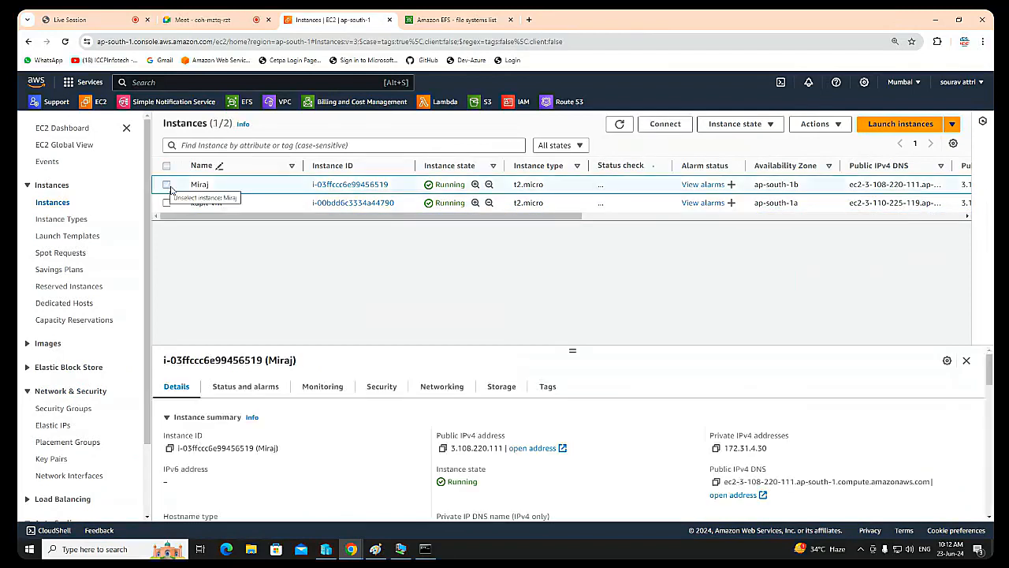
{"action": "left_click", "coordinate": [664, 125]}
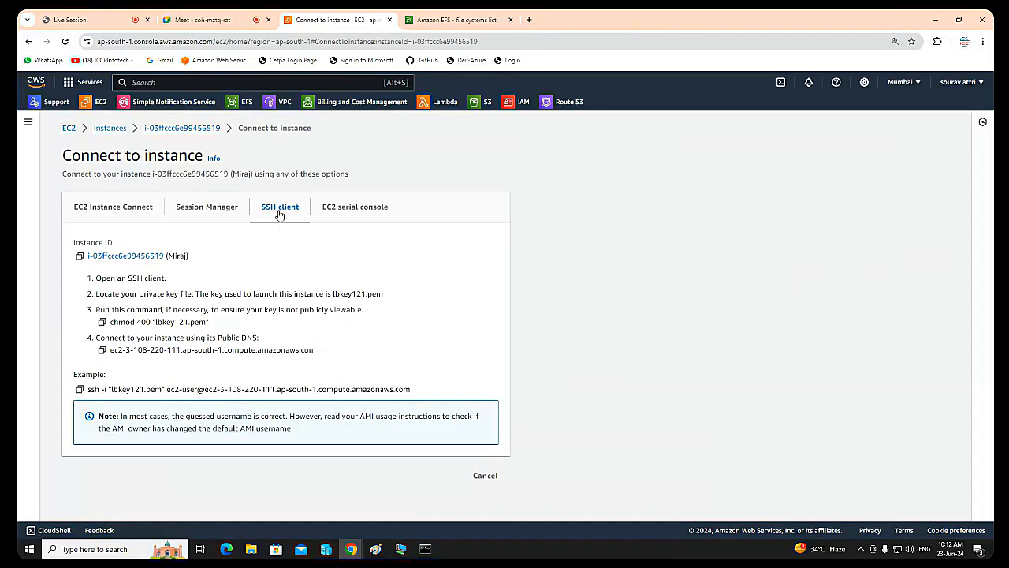
{"action": "left_click", "coordinate": [79, 389]}
Step: Open Windows PowerShell and change to the Downloads directory with cd .\Downloads\
{"action": "left_click", "coordinate": [96, 555]}
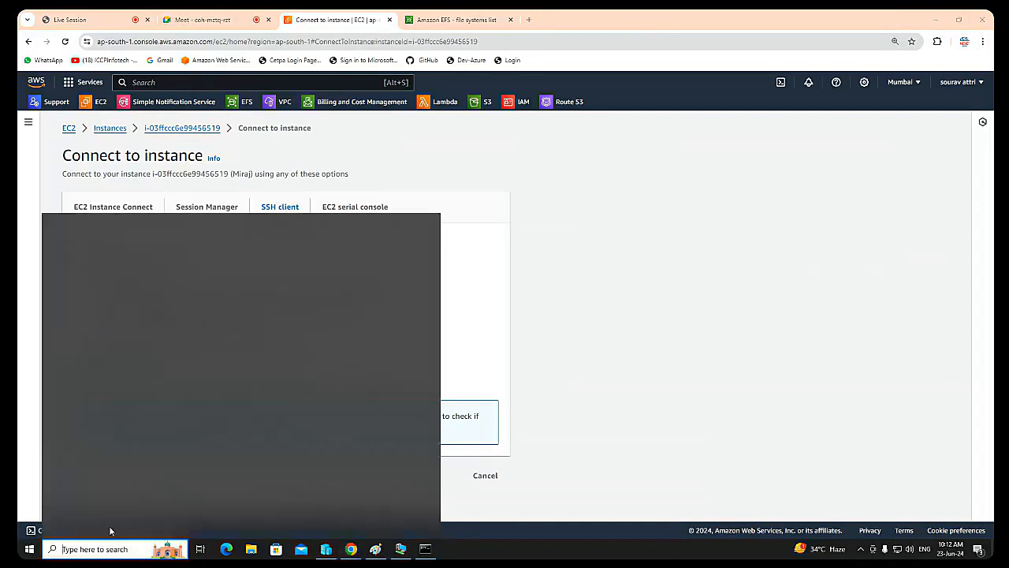
{"action": "type", "text": "pow"}
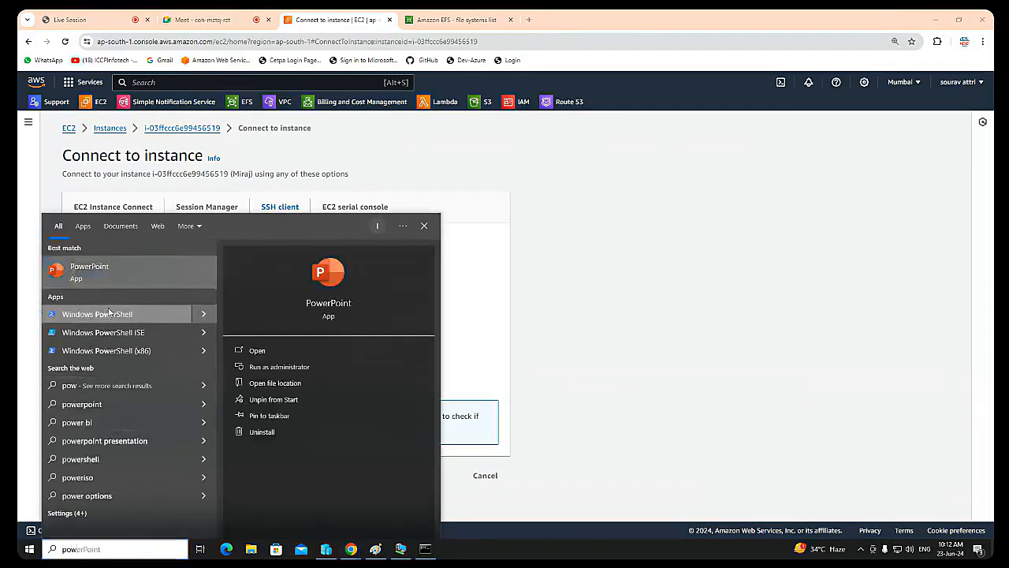
{"action": "left_click", "coordinate": [95, 315]}
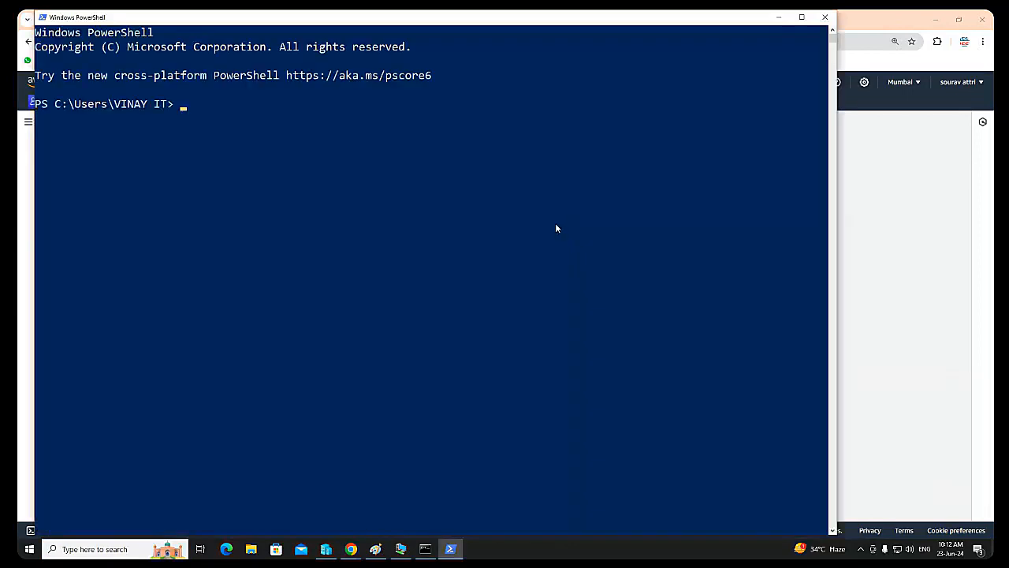
{"action": "type", "text": "cd Dow"}
{"action": "key", "text": "Tab"}
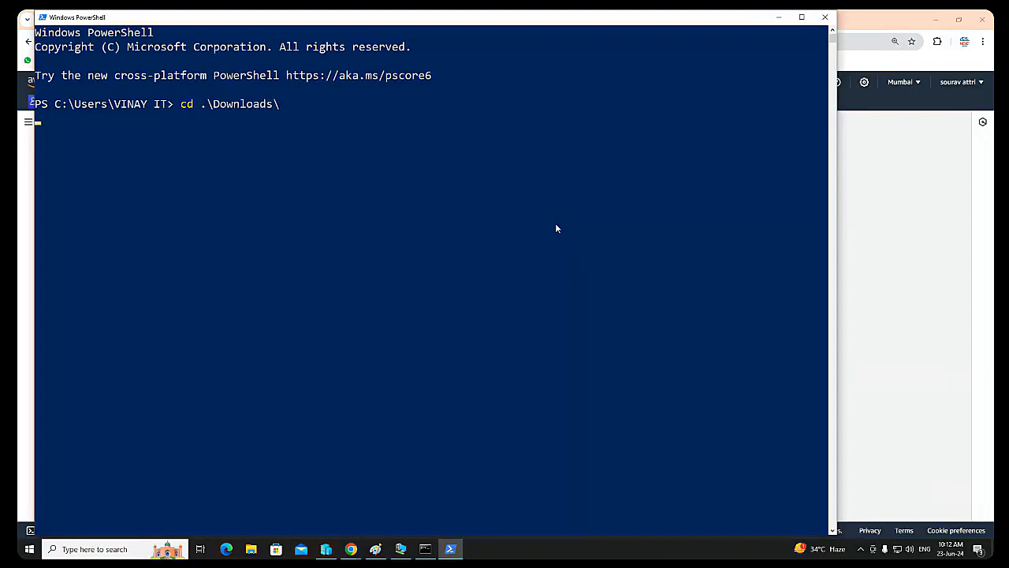
Step: Run the copied SSH command with lbkey121.pem to log in to the Miraj instance as ec2-user, accepting the host key with "yes"
{"action": "key", "text": "ctrl+v"}
{"action": "key", "text": "Return"}
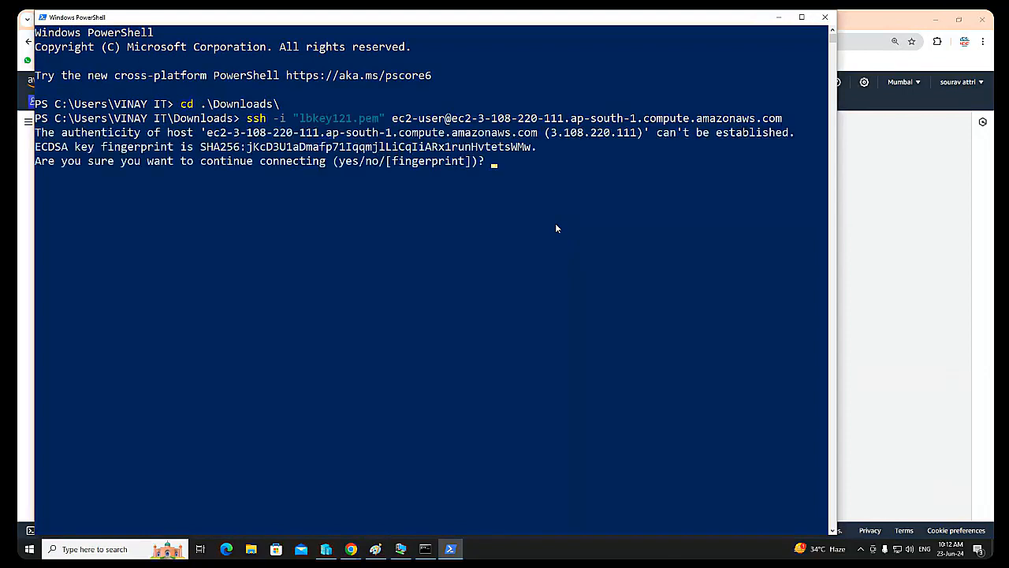
{"action": "type", "text": "yes"}
{"action": "key", "text": "Return"}
Step: Set the hostname of the Miraj instance to miraj with sudo hostname, and switch to the root user with sudo su -
{"action": "type", "text": "su"}
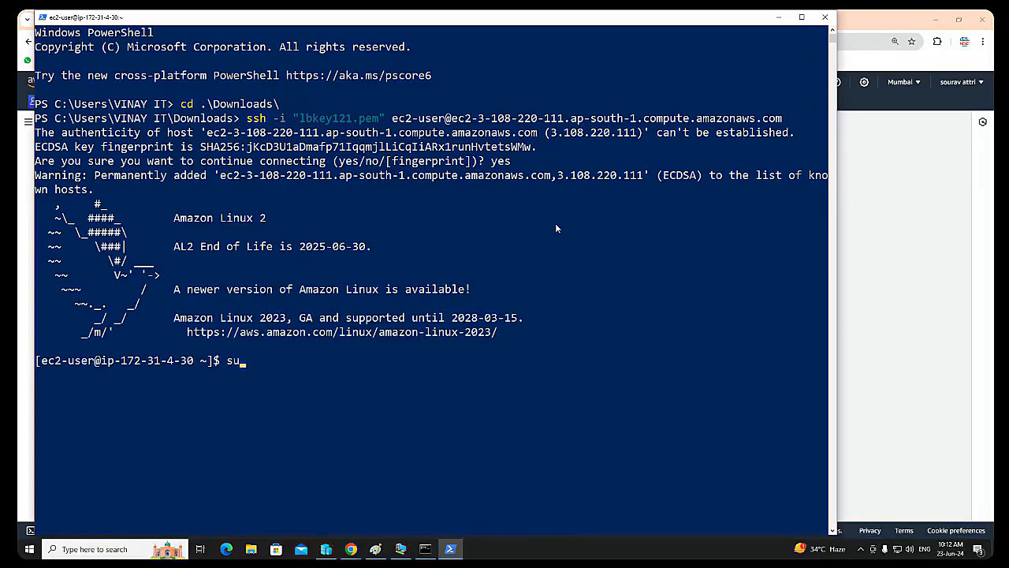
{"action": "type", "text": "do hostname miraj"}
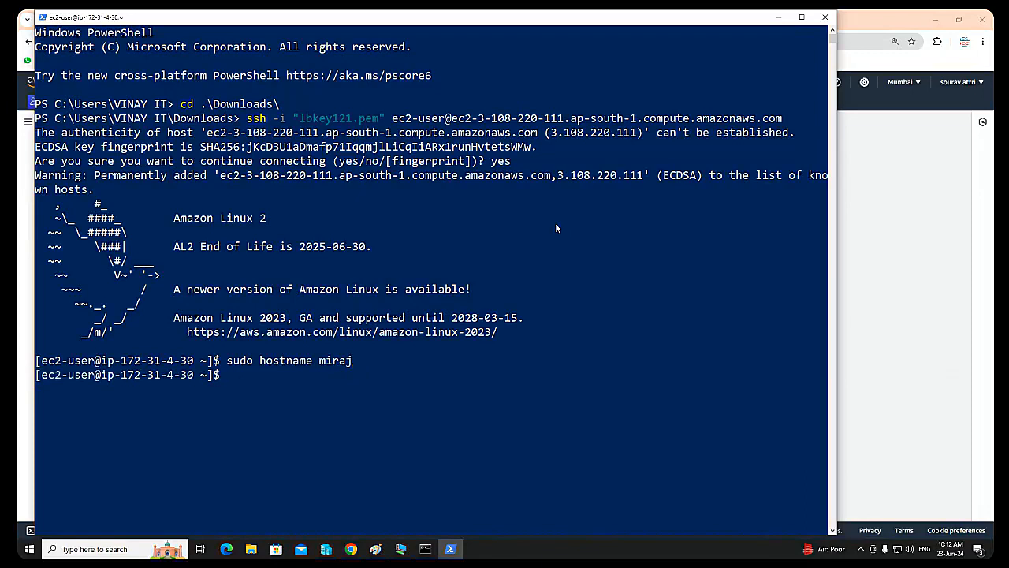
{"action": "type", "text": "sudo su -"}
{"action": "key", "text": "Return"}
{"action": "key", "text": "Return"}
{"action": "key", "text": "Return"}
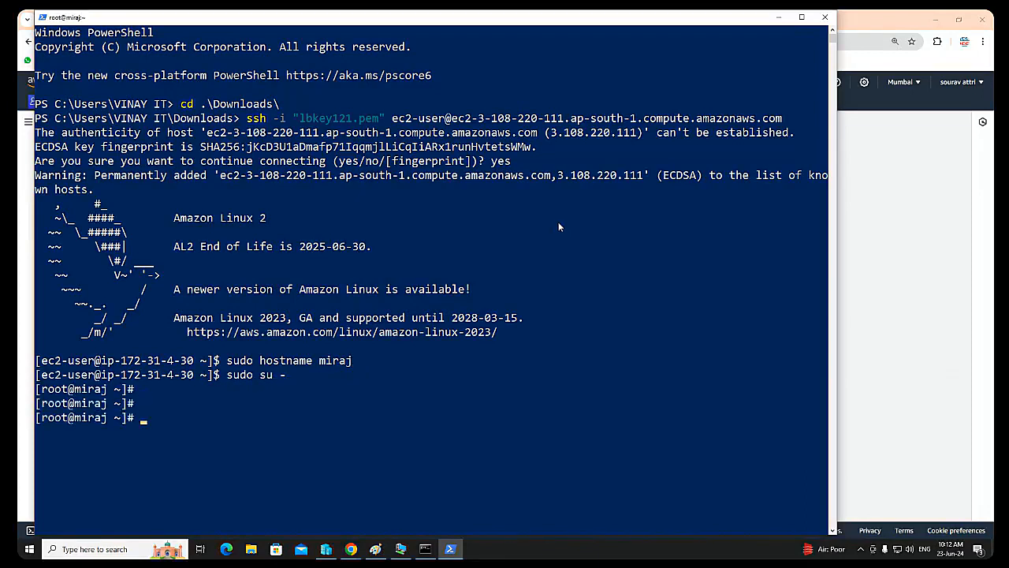
Step: Narrow the miraj PowerShell window and the kapil Command Prompt window and place them side by side
{"action": "left_click_drag", "start_coordinate": [837, 133], "coordinate": [471, 182]}
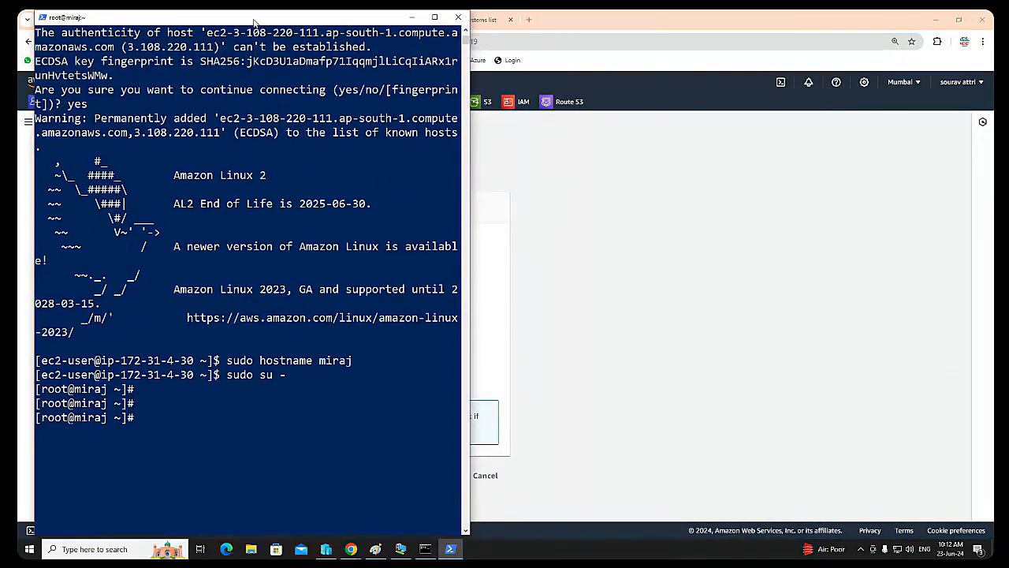
{"action": "left_click_drag", "start_coordinate": [254, 21], "coordinate": [640, 21]}
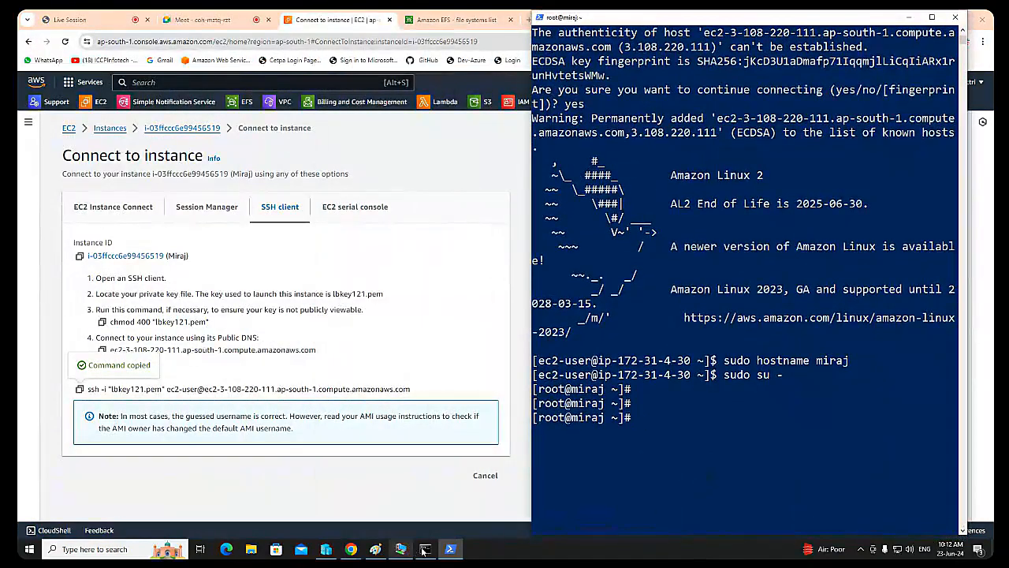
{"action": "left_click", "coordinate": [424, 550]}
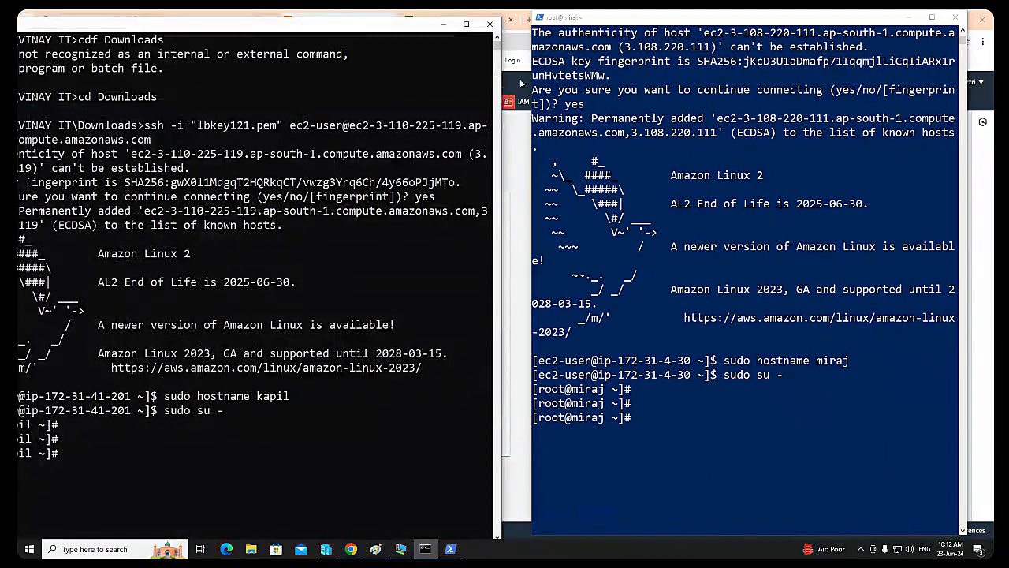
{"action": "left_click_drag", "start_coordinate": [501, 76], "coordinate": [351, 76]}
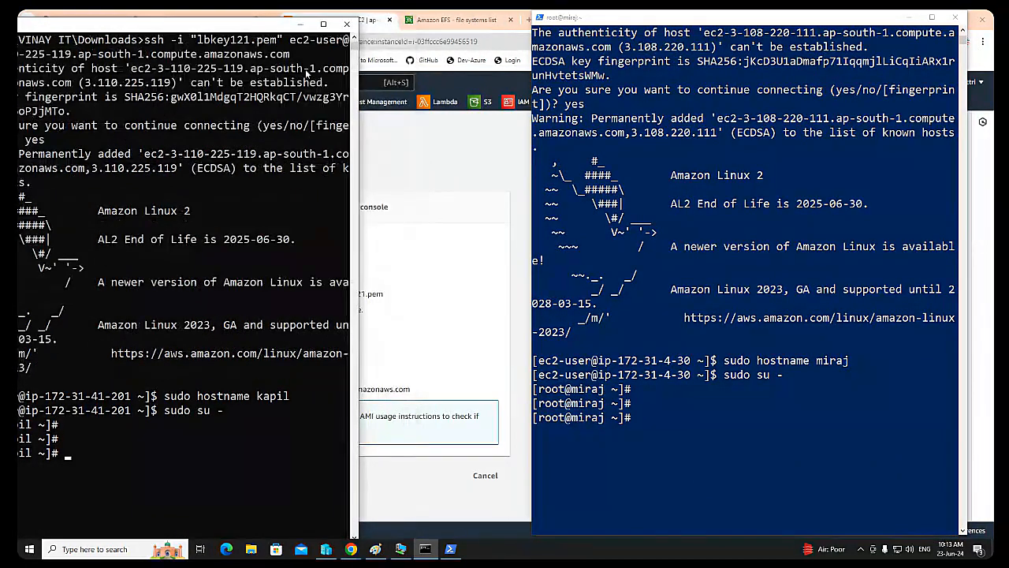
{"action": "double_click", "coordinate": [144, 26]}
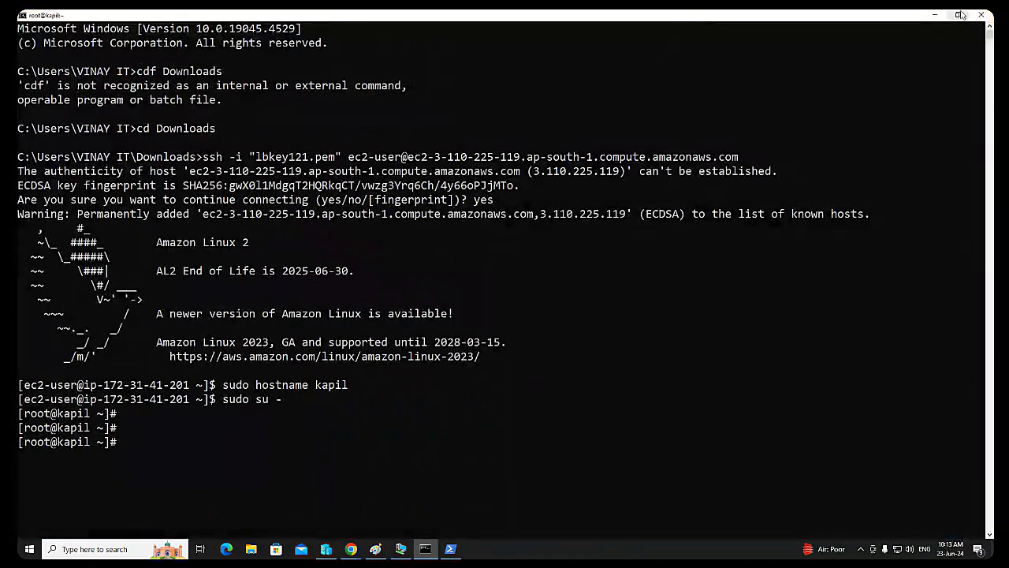
{"action": "left_click", "coordinate": [960, 14]}
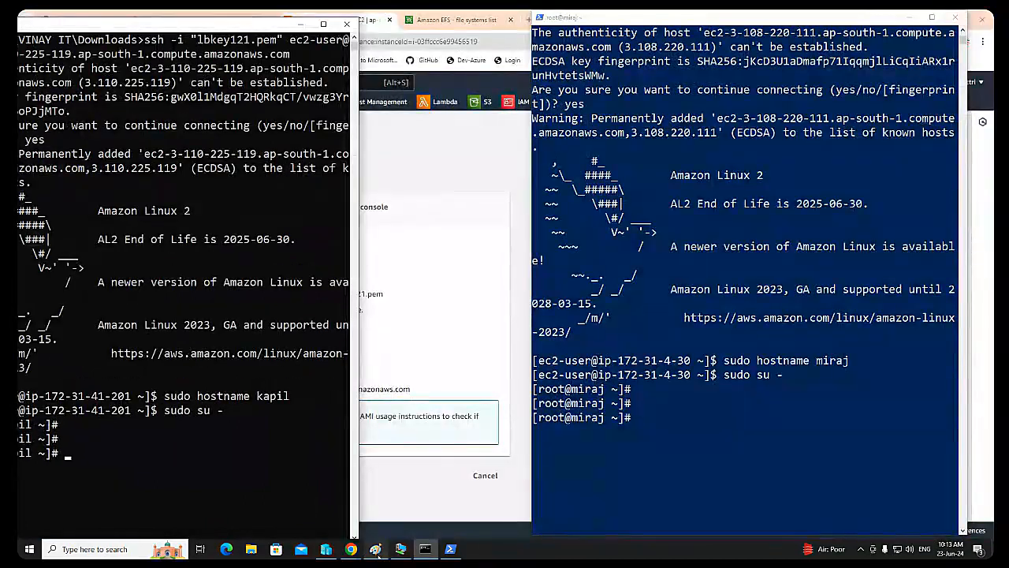
Step: Switch to the Redhat-VM1 virtual machine full screen and log in to its text console as root with the account password
{"action": "left_click", "coordinate": [400, 548]}
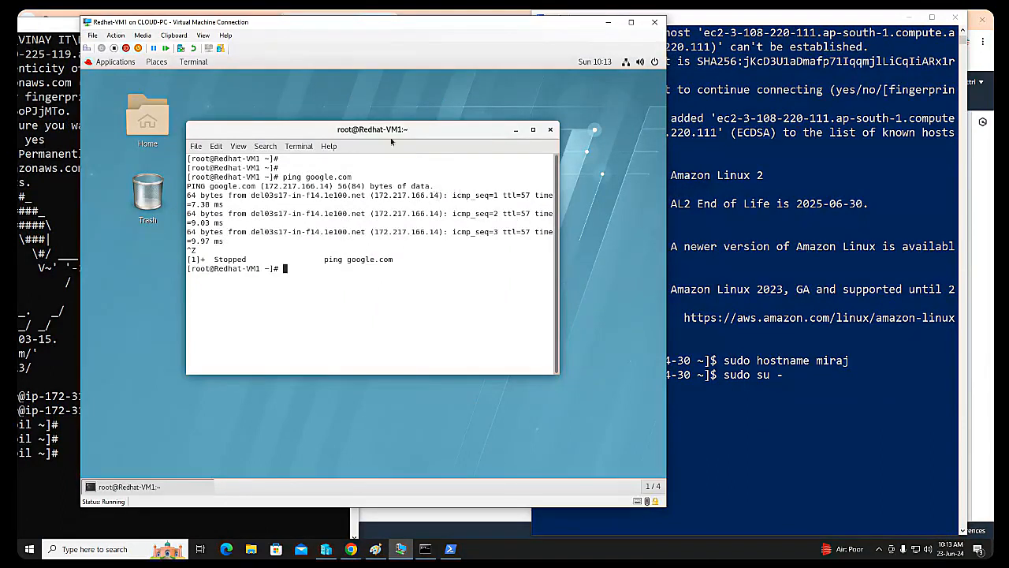
{"action": "left_click", "coordinate": [406, 89]}
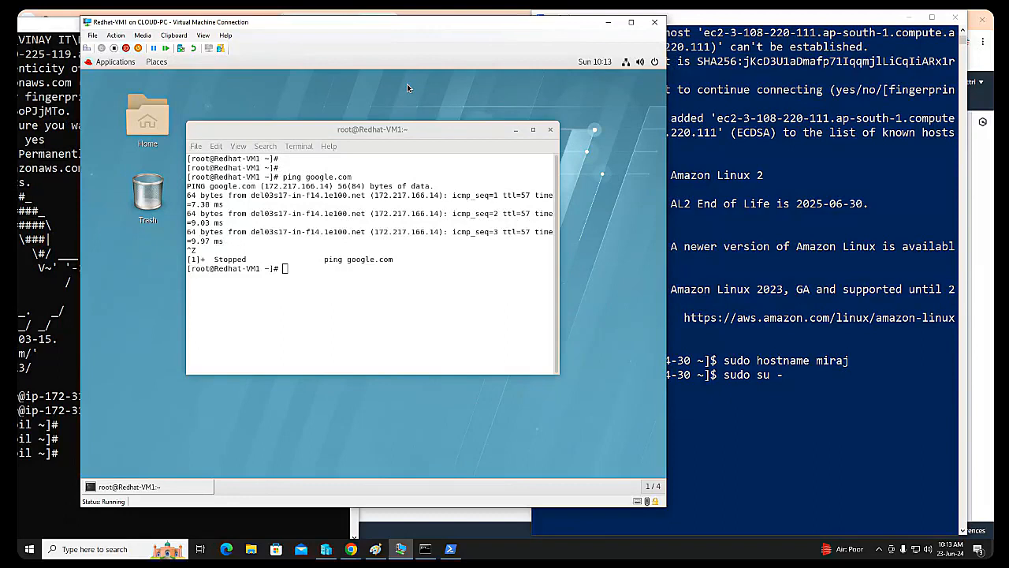
{"action": "double_click", "coordinate": [411, 29]}
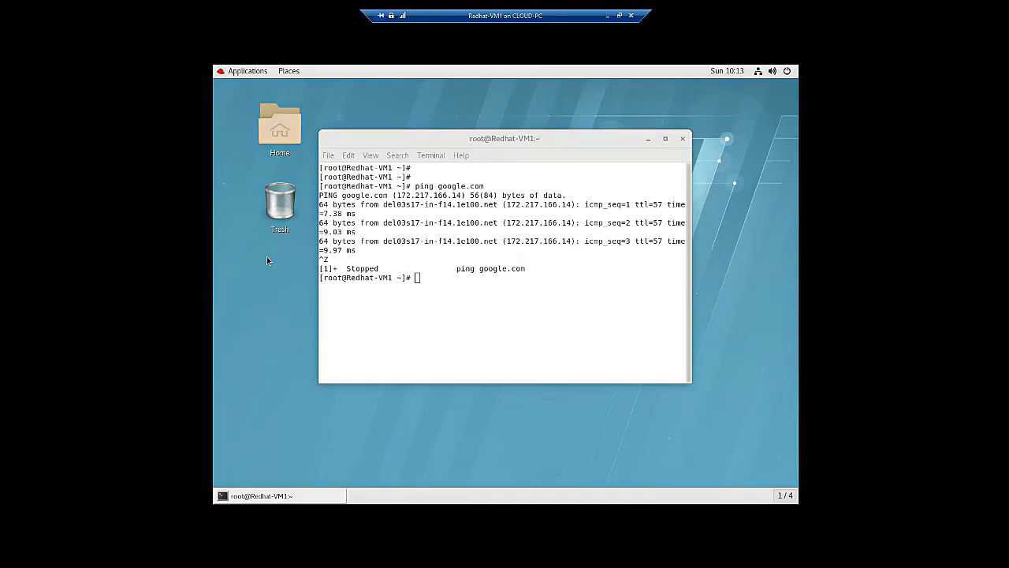
{"action": "key", "text": "ctrl+alt+F2"}
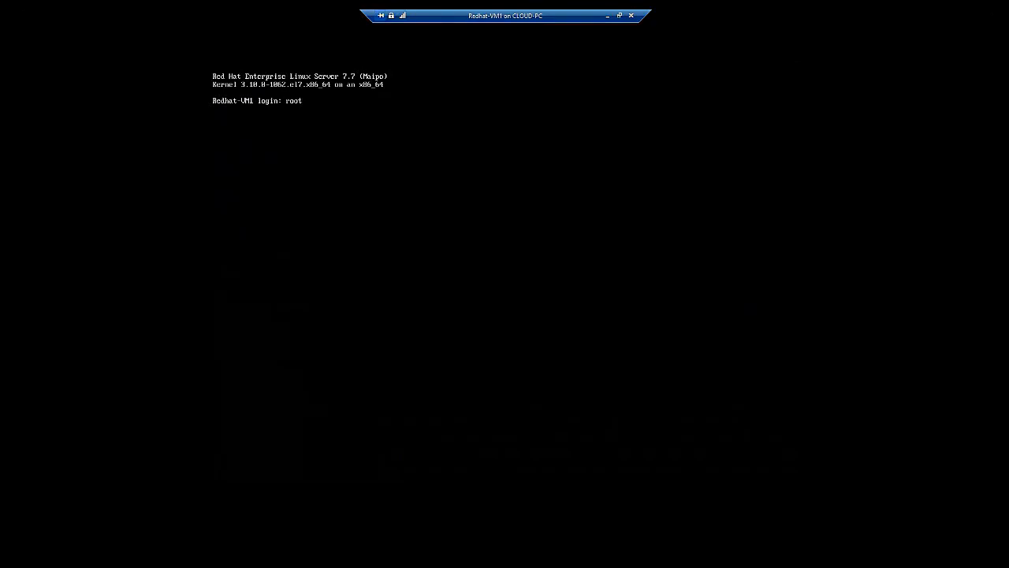
{"action": "key", "text": "Return"}
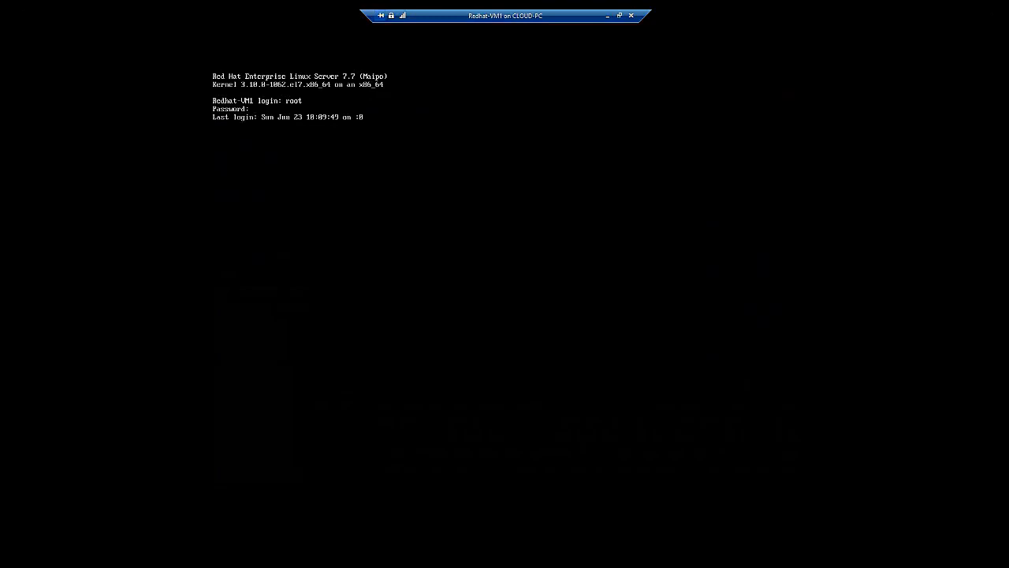
{"action": "key", "text": "Return"}
{"action": "key", "text": "Return"}
{"action": "key", "text": "Return"}
{"action": "key", "text": "Return"}
{"action": "key", "text": "Return"}
{"action": "key", "text": "Return"}
{"action": "key", "text": "Return"}
{"action": "key", "text": "Return"}
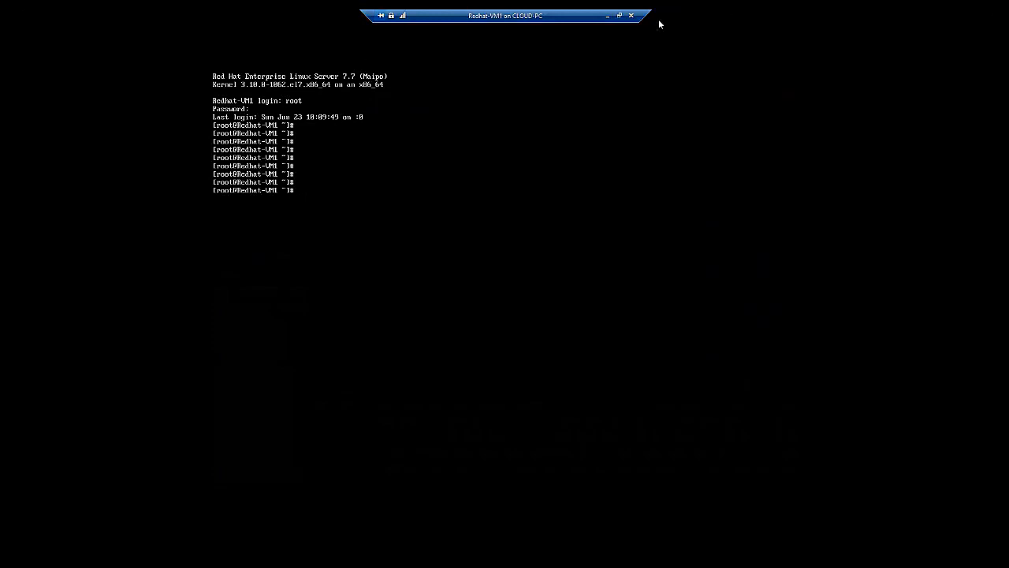
Step: Minimize the Redhat-VM1 virtual machine and move the kapil session window fully into view beside the miraj session
{"action": "left_click", "coordinate": [607, 16]}
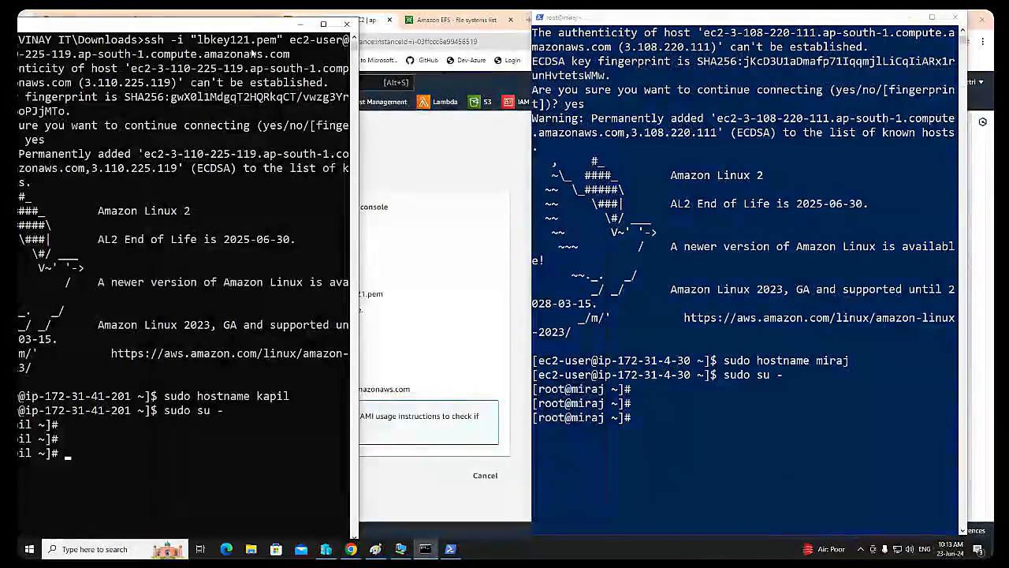
{"action": "left_click_drag", "start_coordinate": [240, 26], "coordinate": [323, 20]}
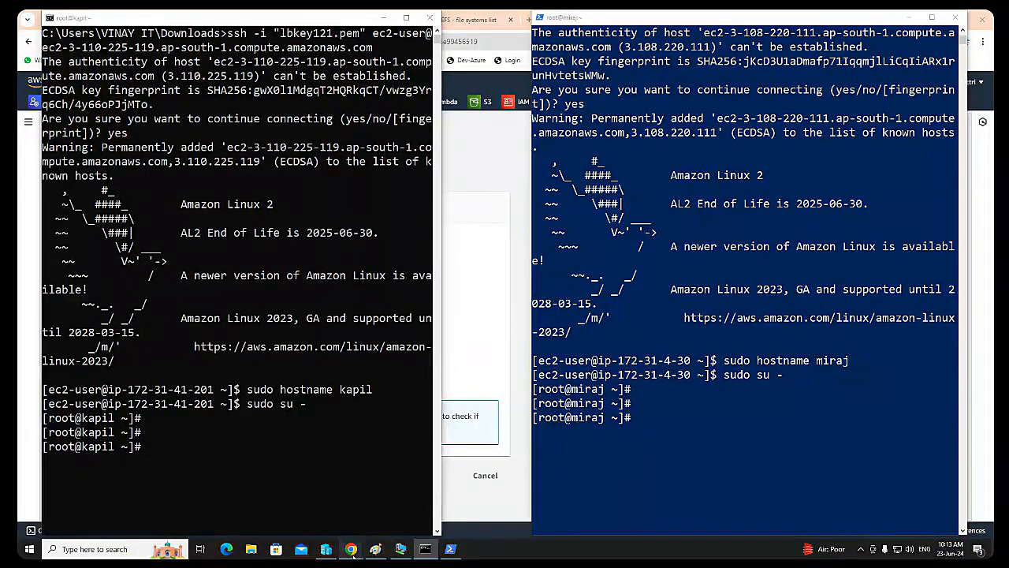
Step: Switch to Chrome and open a new browser tab with the Google search box ready for input
{"action": "left_click", "coordinate": [354, 554]}
{"action": "left_click", "coordinate": [261, 510]}
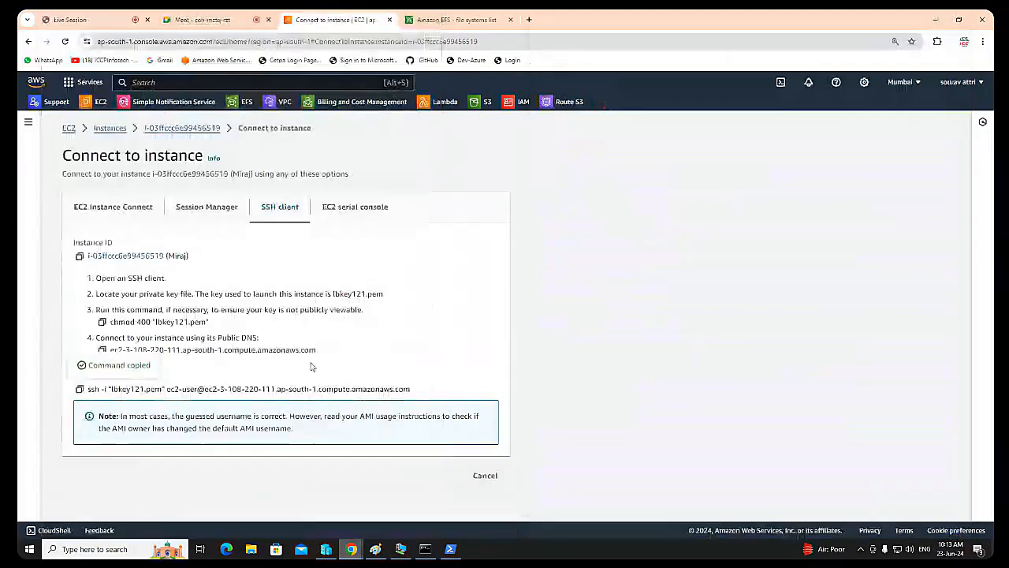
{"action": "left_click", "coordinate": [530, 21]}
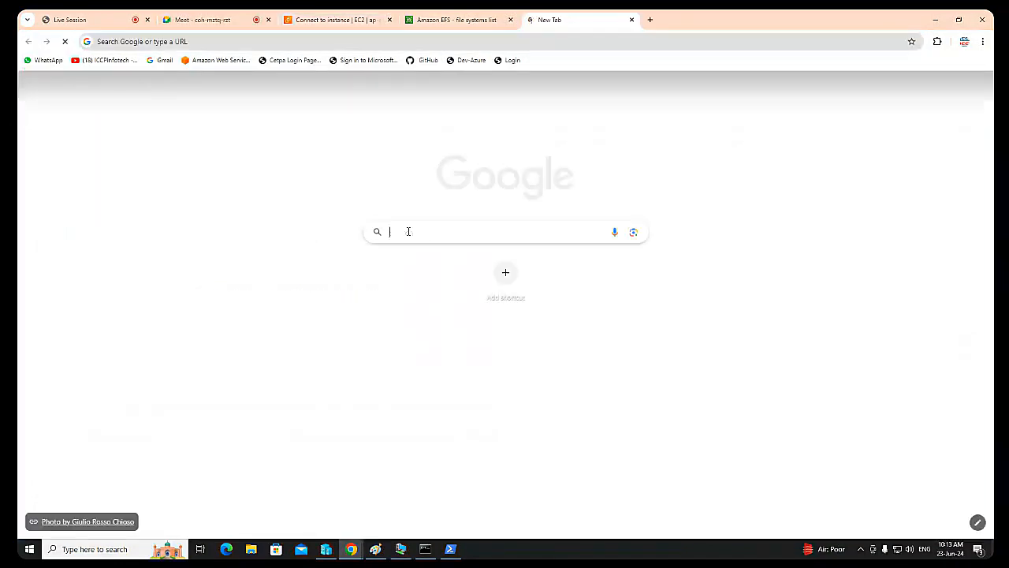
{"action": "left_click", "coordinate": [409, 231]}
{"action": "type", "text": "owm"}
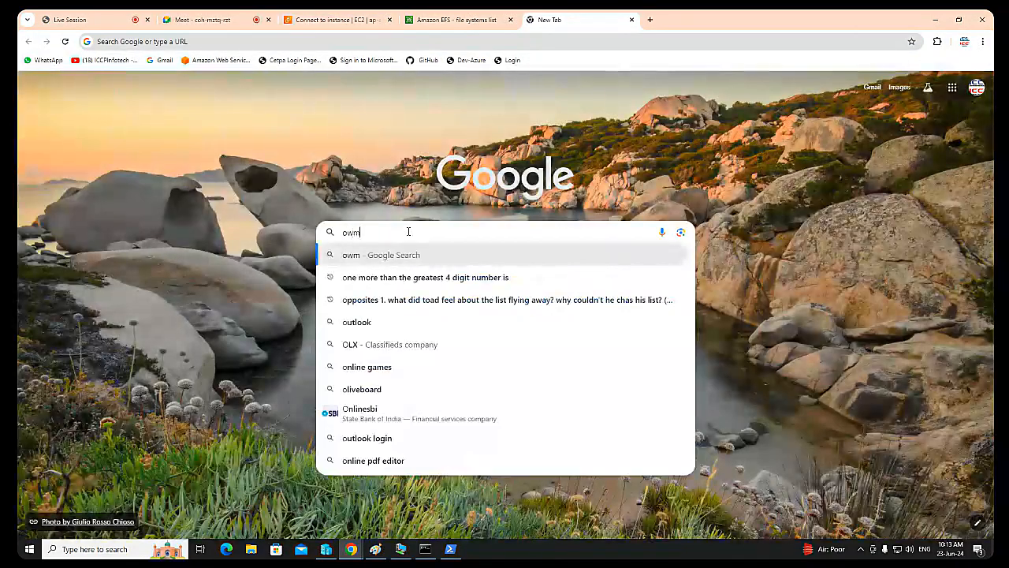
{"action": "key", "text": "BackSpace"}
{"action": "type", "text": "nl"}
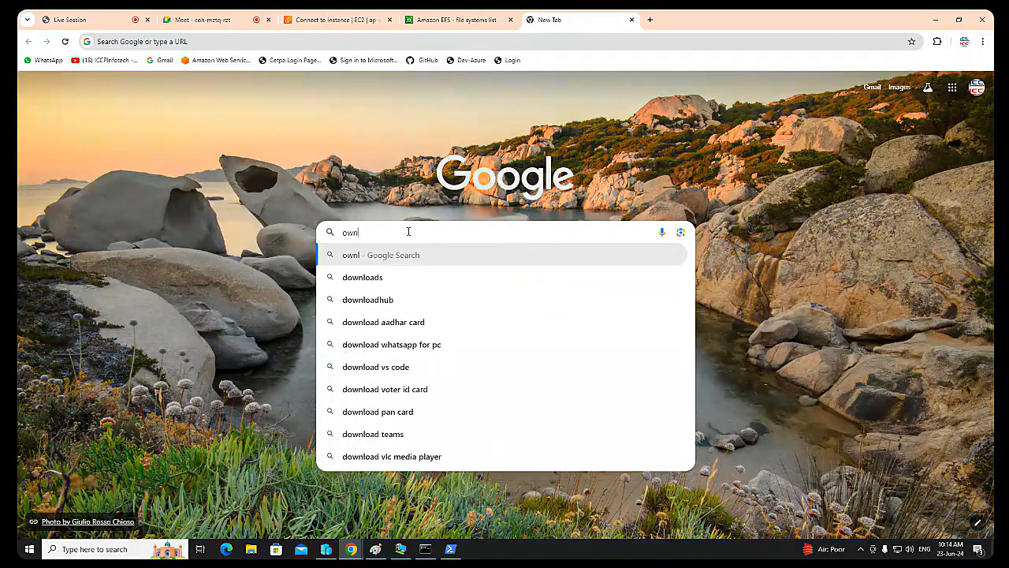
{"action": "key", "text": "BackSpace"}
{"action": "key", "text": "BackSpace"}
{"action": "key", "text": "BackSpace"}
{"action": "key", "text": "BackSpace"}
{"action": "type", "text": "dow"}
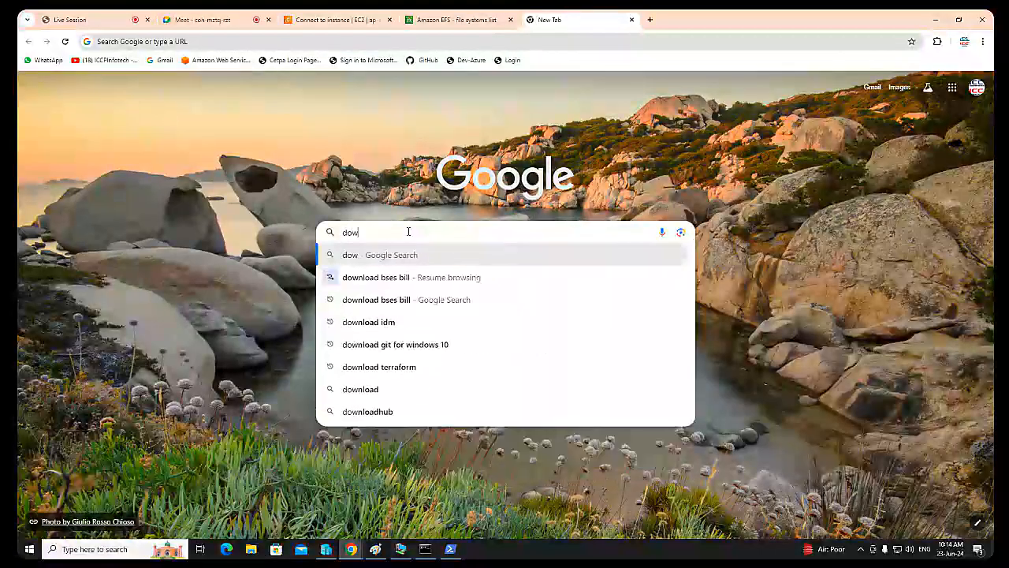
{"action": "key", "text": "BackSpace"}
{"action": "key", "text": "BackSpace"}
{"action": "key", "text": "BackSpace"}
Step: Search Google for "install efs in ec2 linux" and open the AWS guide on manually installing the Amazon EFS client
{"action": "type", "text": "in"}
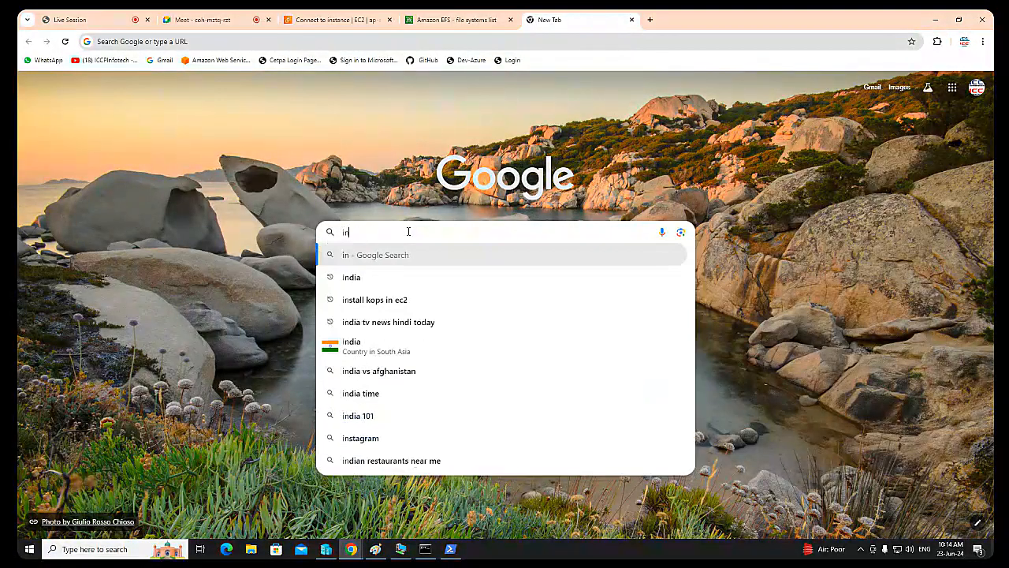
{"action": "type", "text": "stall efs"}
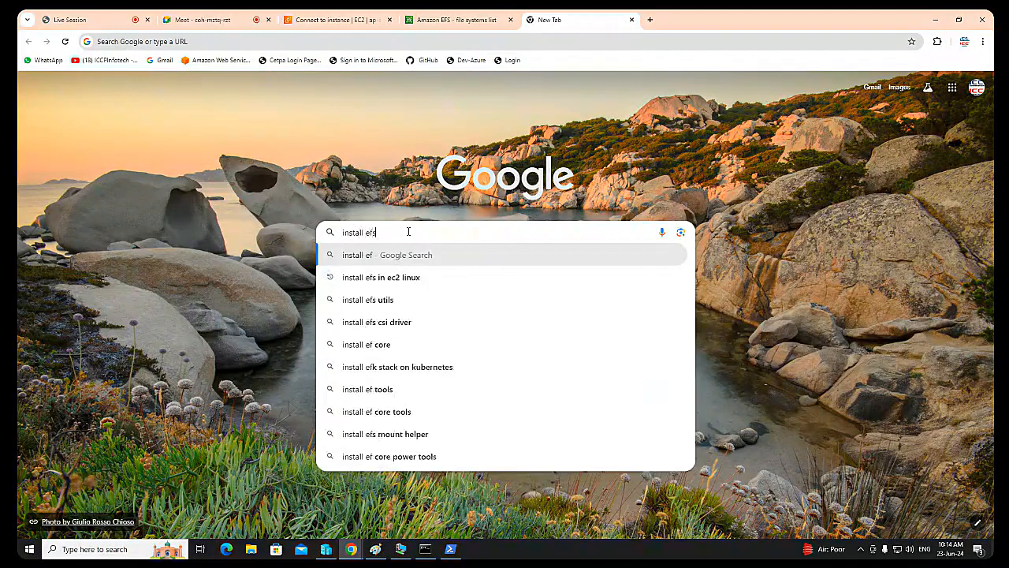
{"action": "type", "text": " in"}
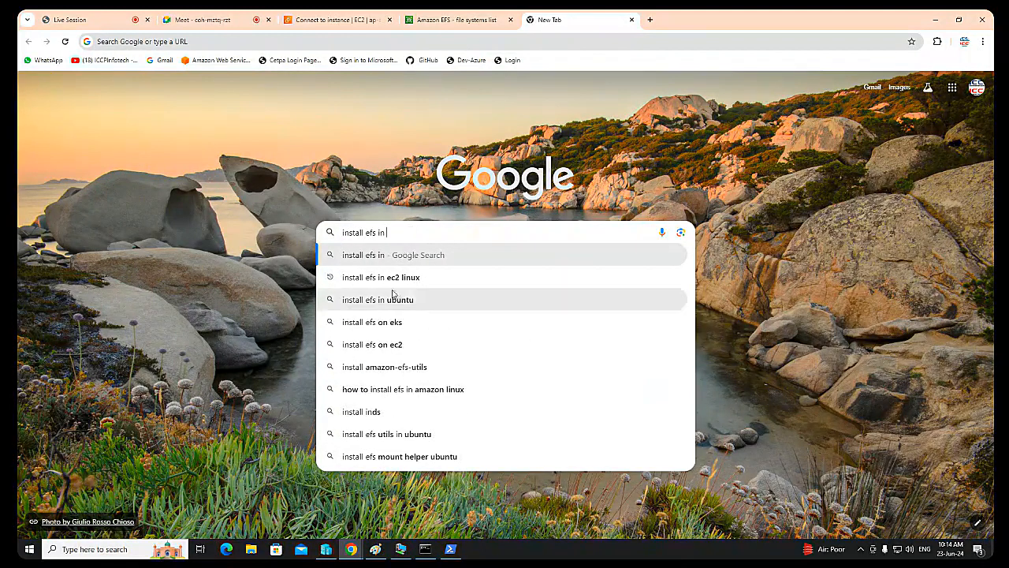
{"action": "key", "text": "Down"}
{"action": "key", "text": "Return"}
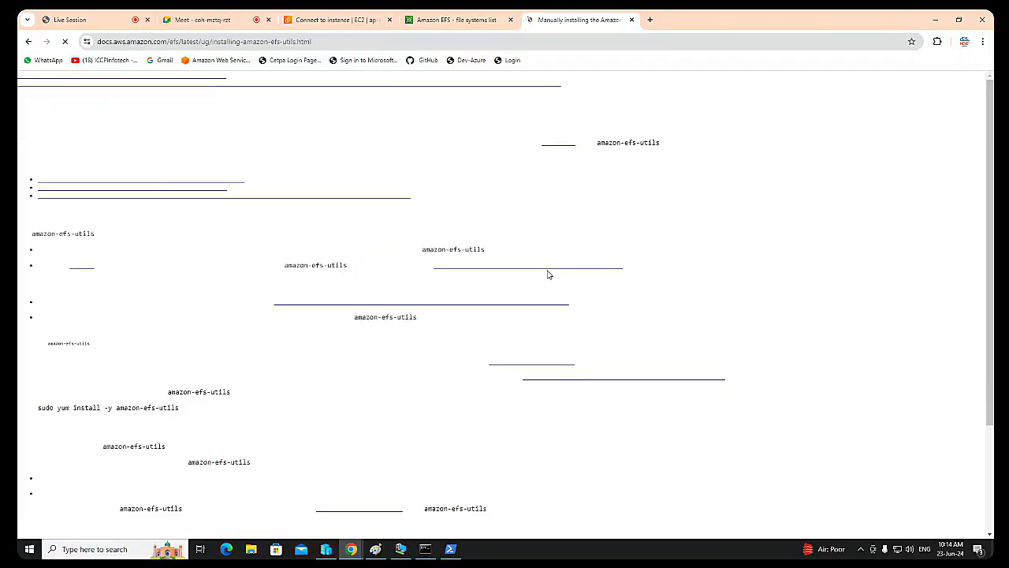
Step: Copy sudo yum install -y amazon-efs-utils from the guide and run it in the miraj session and the kapil session
{"action": "scroll", "coordinate": [542, 300], "scroll_direction": "down", "scroll_amount": 7}
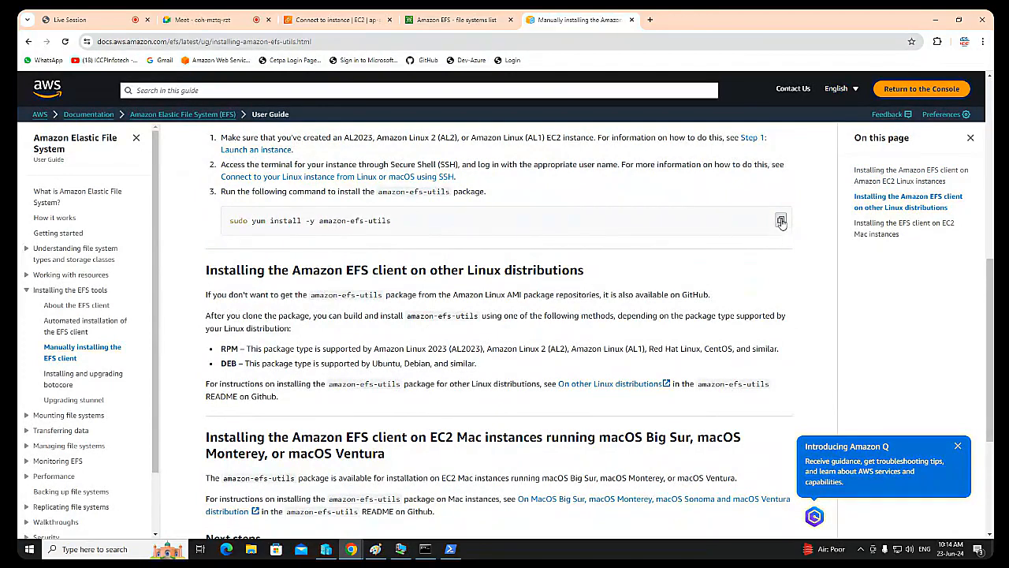
{"action": "left_click", "coordinate": [455, 550]}
{"action": "right_click", "coordinate": [655, 401]}
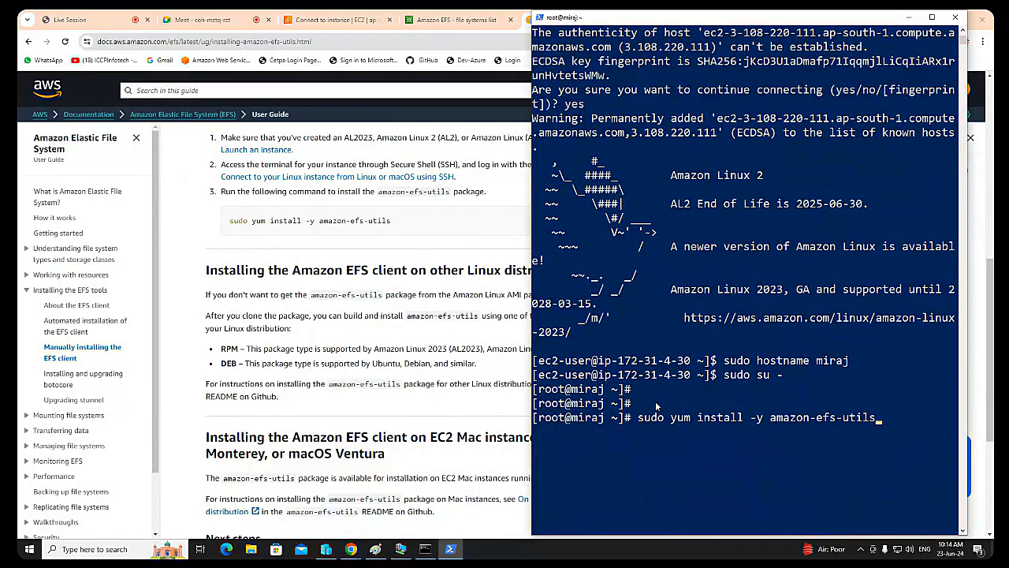
{"action": "key", "text": "Return"}
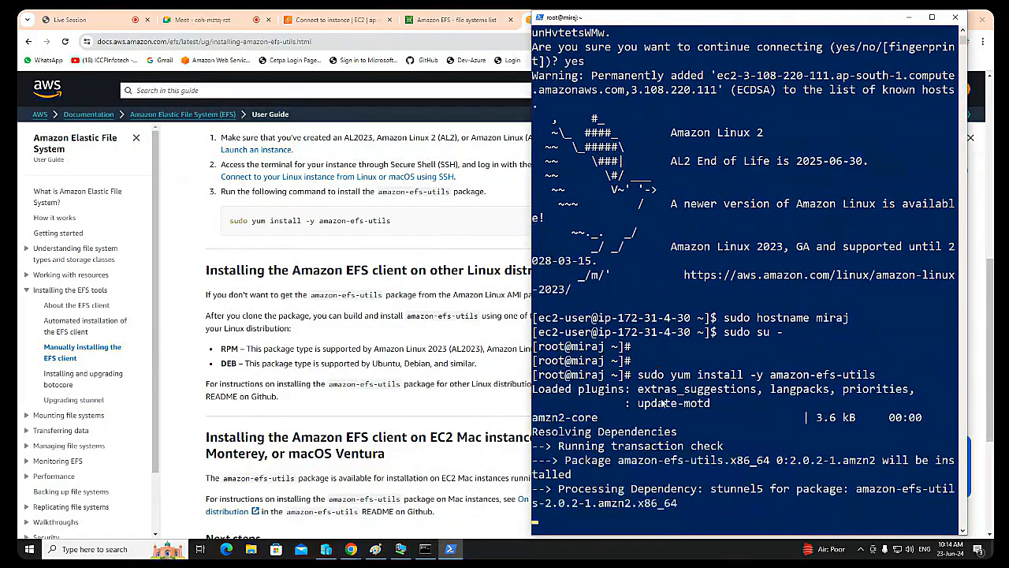
{"action": "left_click", "coordinate": [424, 550]}
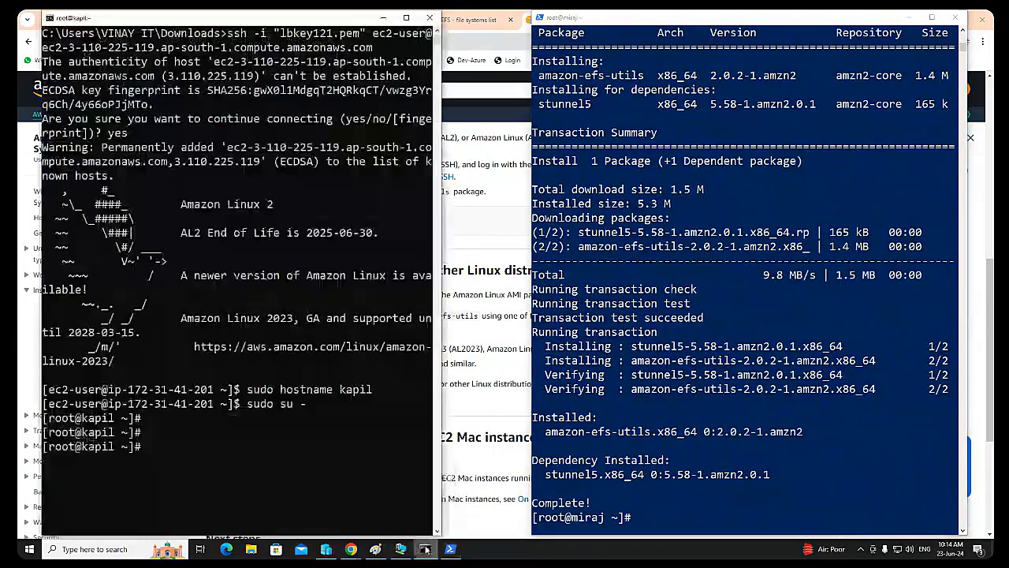
{"action": "right_click", "coordinate": [244, 446]}
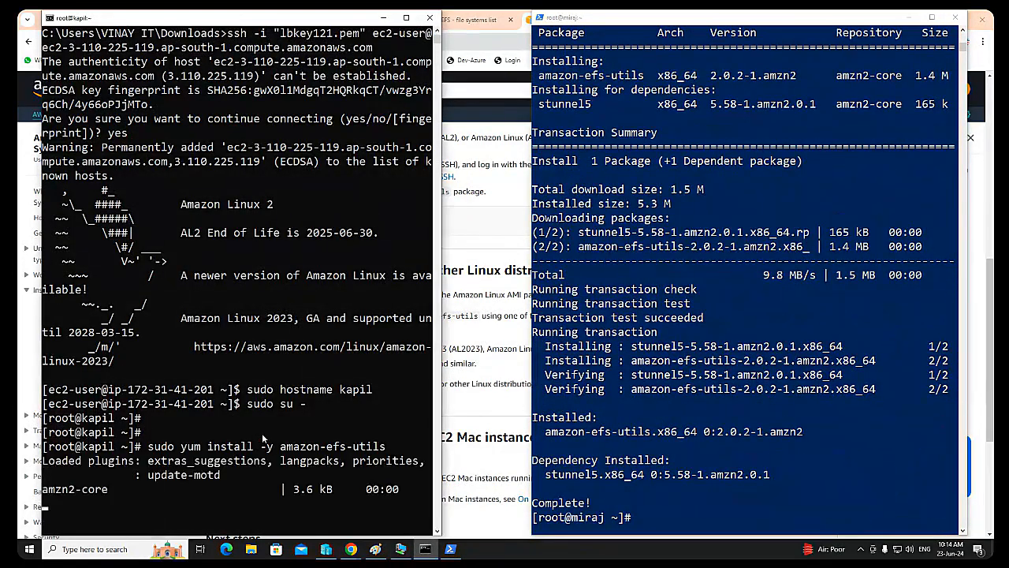
Step: Try to run sudo yum install -y efs-utils on the Redhat-VM1 virtual machine, and minimize its window
{"action": "left_click", "coordinate": [398, 550]}
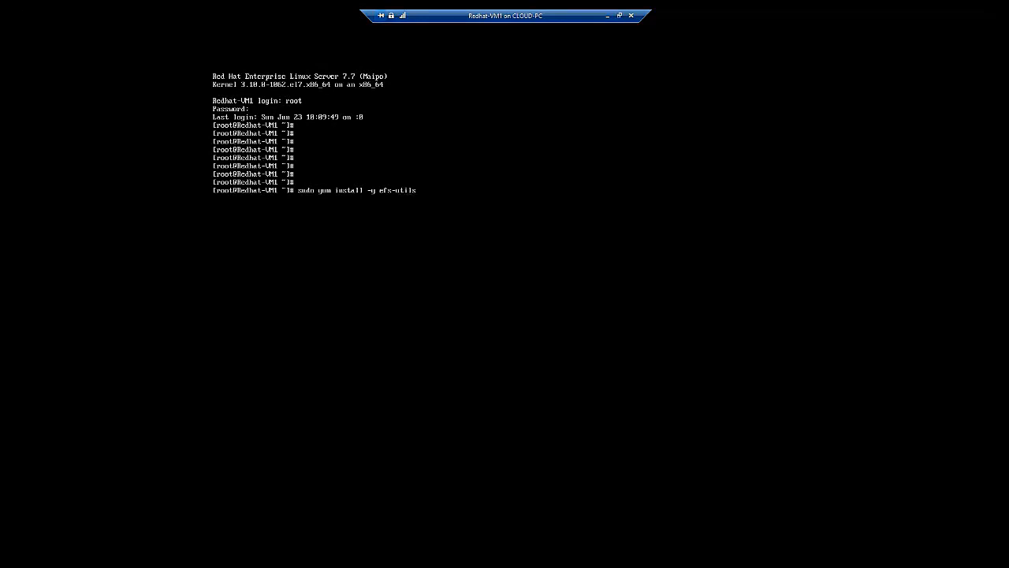
{"action": "left_click", "coordinate": [608, 16]}
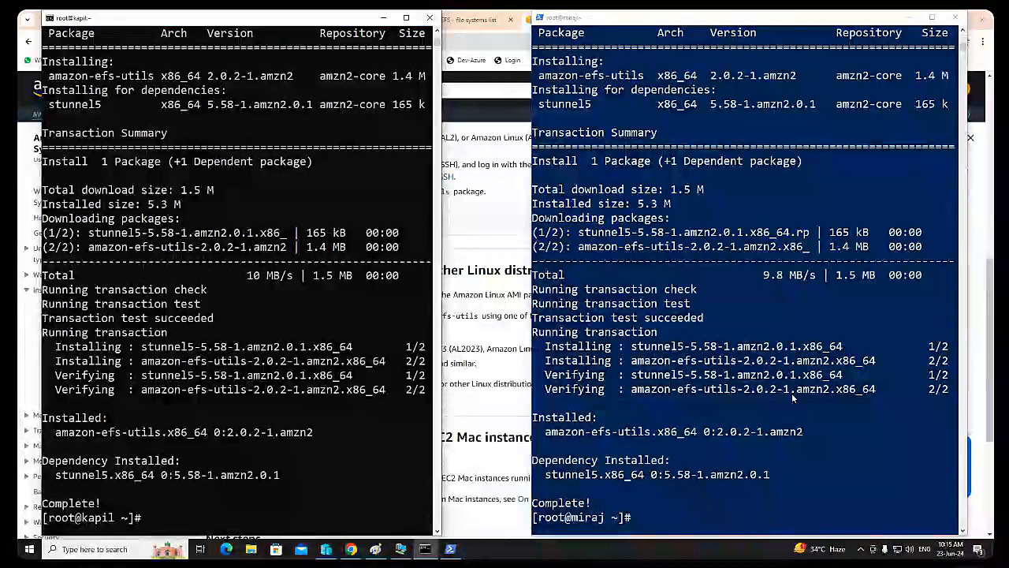
{"action": "key", "text": "Up"}
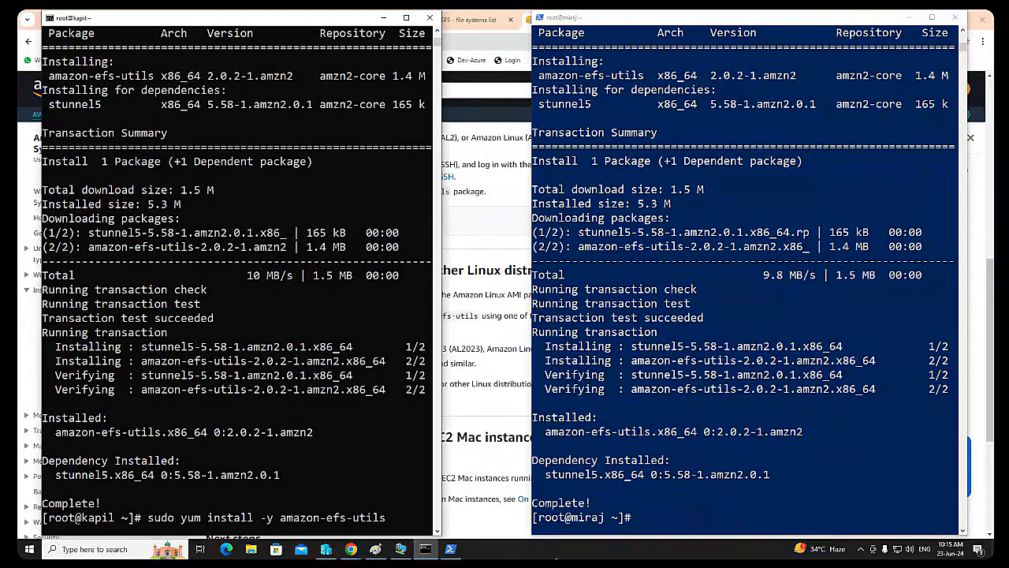
{"action": "left_click", "coordinate": [450, 549]}
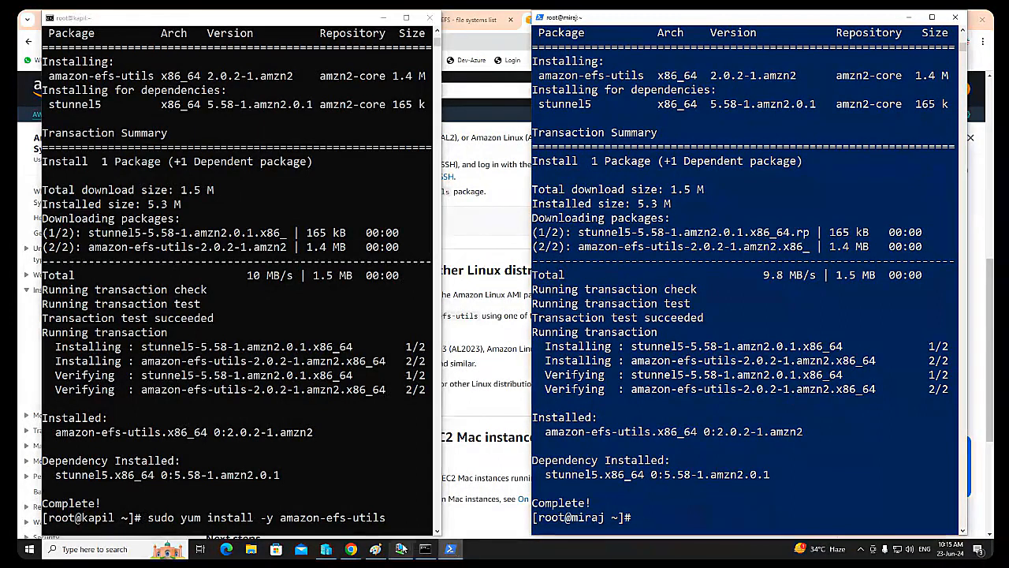
{"action": "left_click", "coordinate": [402, 549]}
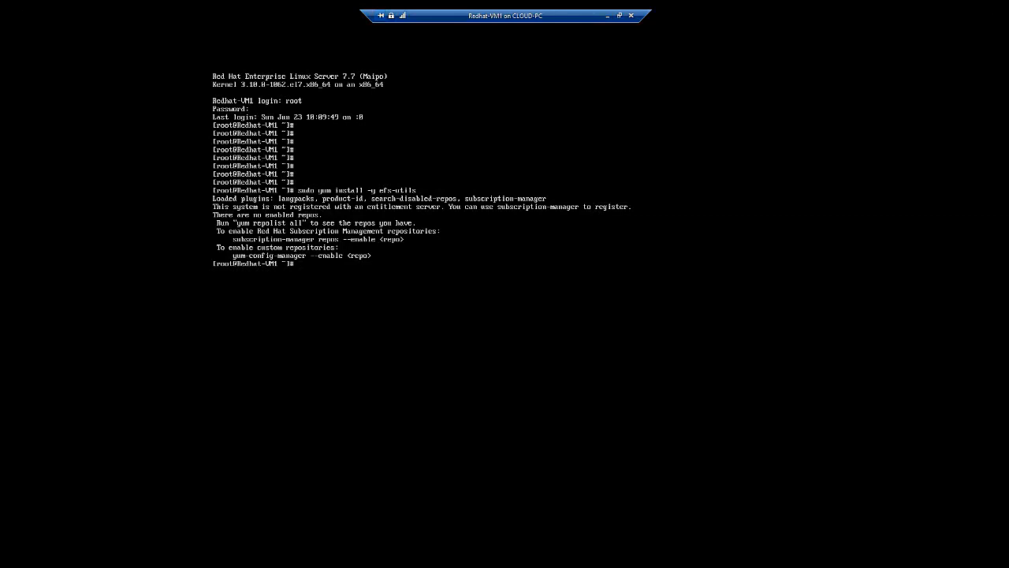
{"action": "left_click", "coordinate": [618, 15]}
{"action": "left_click", "coordinate": [607, 20]}
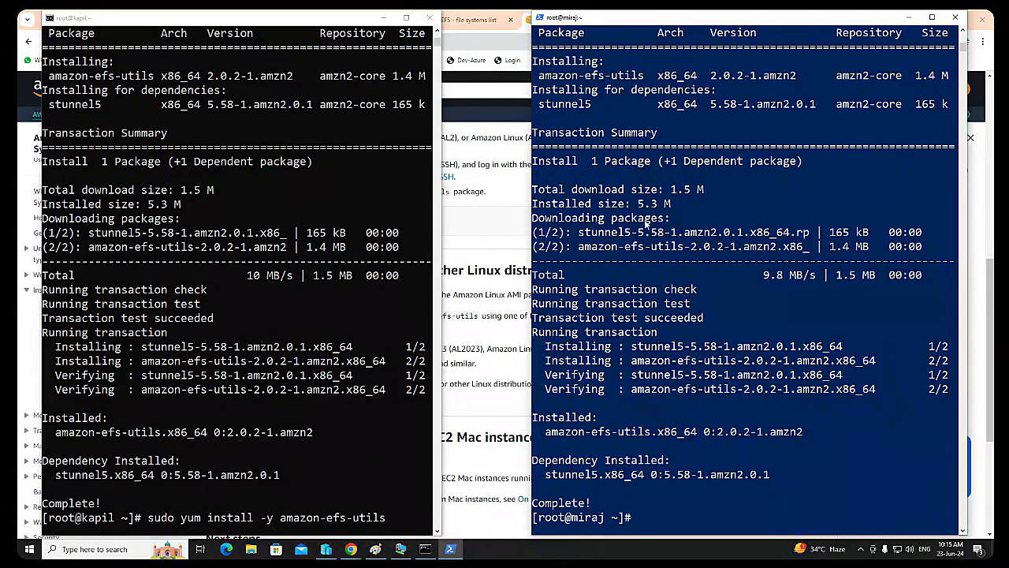
Step: In the Paint diagram's step list, add the line "Create Directory" between "install efs" and "mount with efs"
{"action": "left_click", "coordinate": [376, 549]}
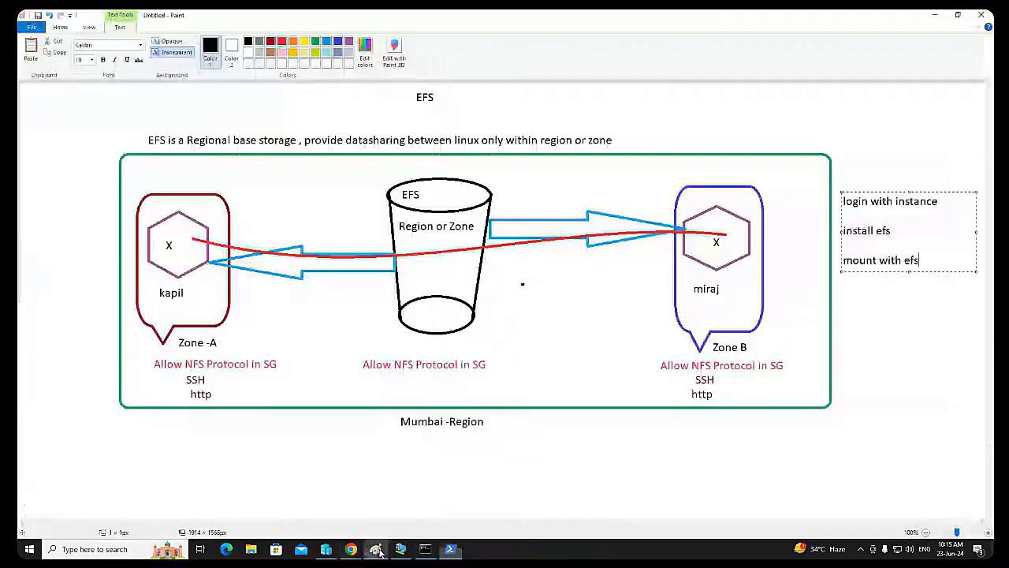
{"action": "left_click", "coordinate": [895, 212]}
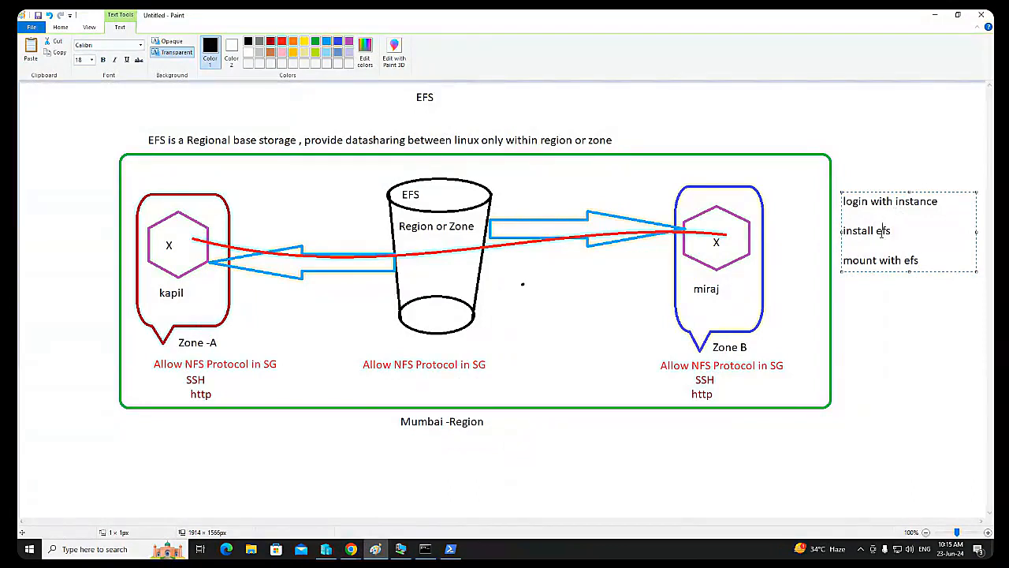
{"action": "left_click", "coordinate": [883, 232]}
{"action": "key", "text": "Return"}
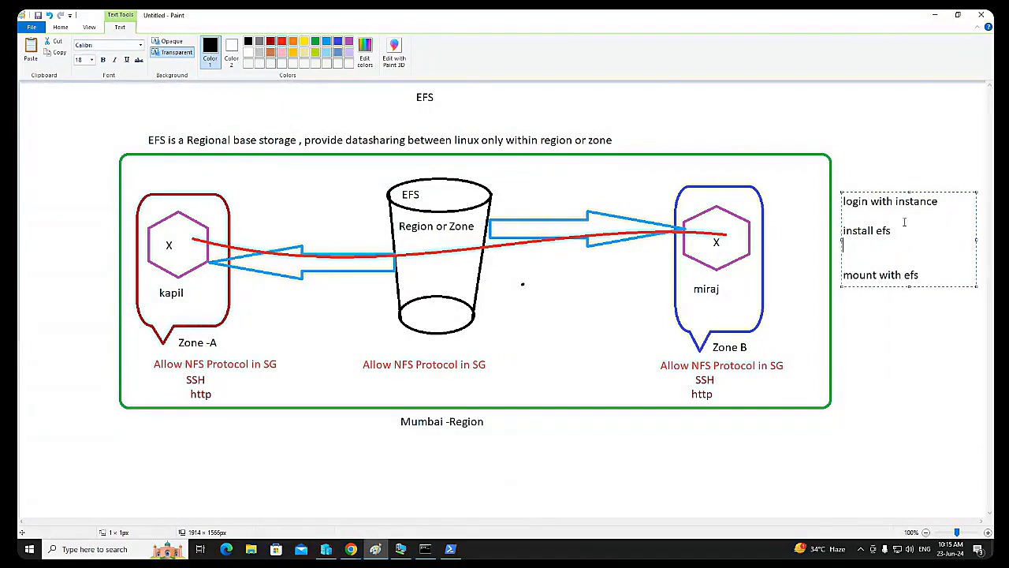
{"action": "type", "text": "Cre"}
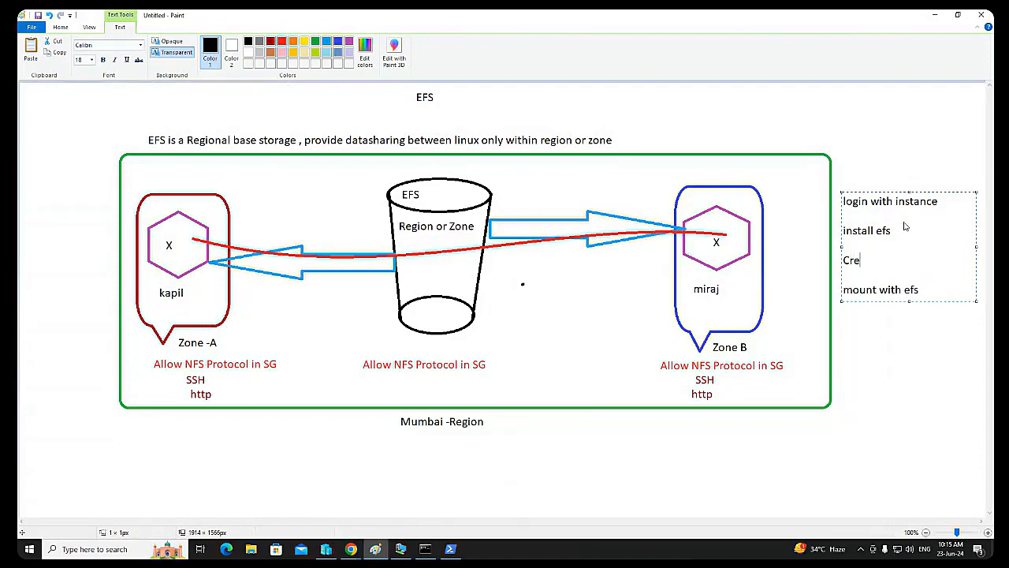
{"action": "type", "text": "ate Directory"}
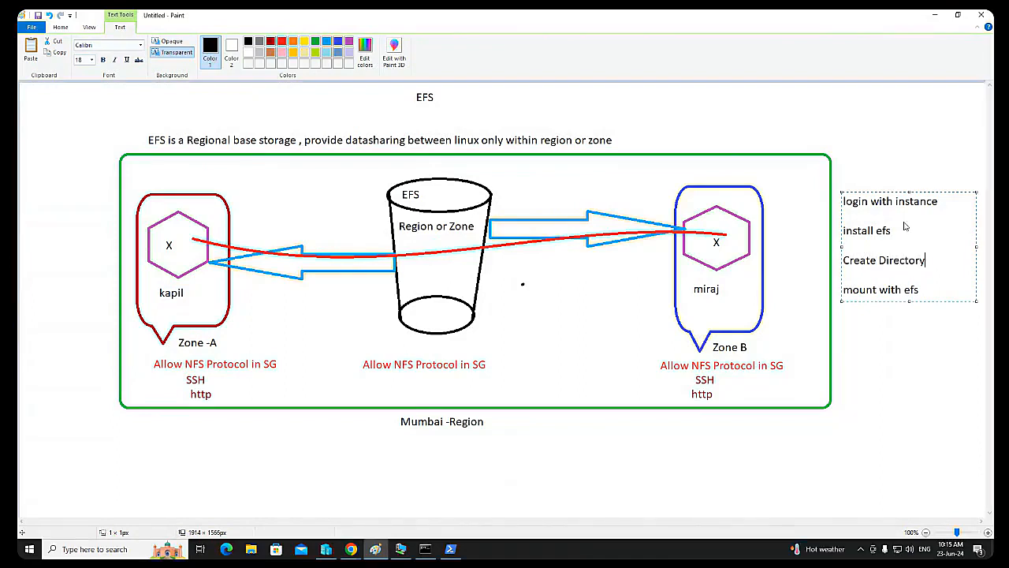
{"action": "left_click", "coordinate": [751, 209]}
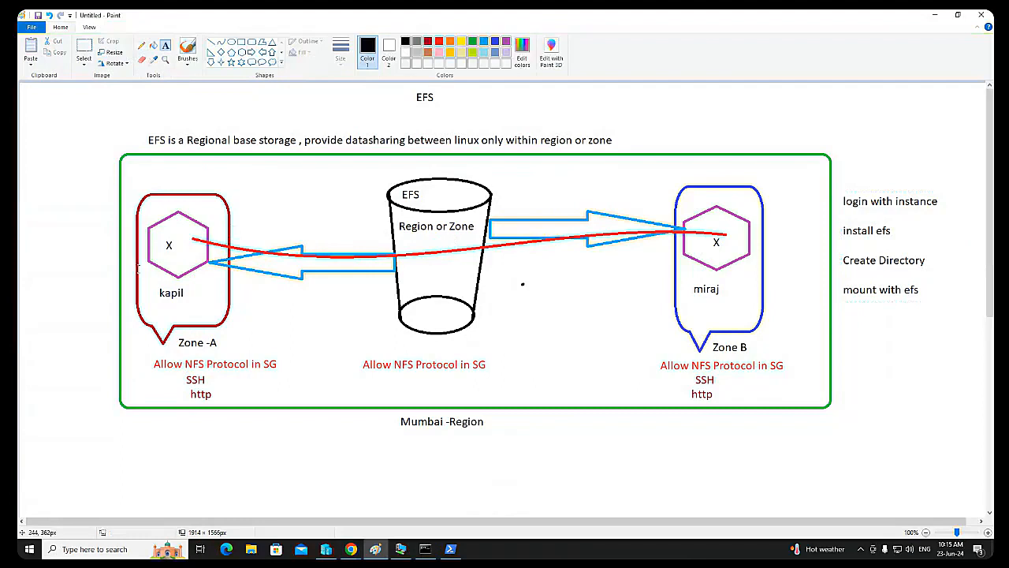
{"action": "left_click", "coordinate": [168, 236]}
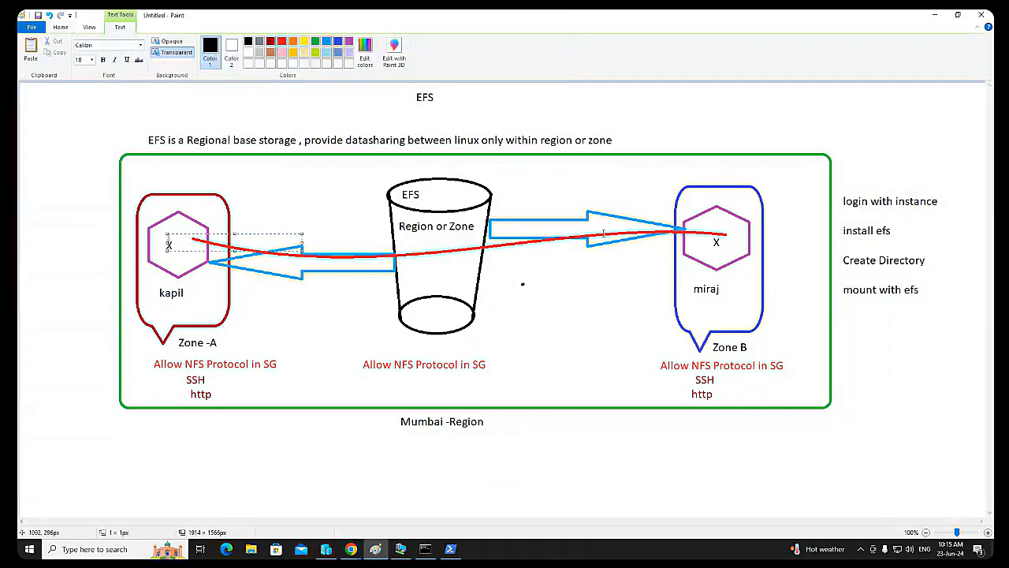
{"action": "left_click", "coordinate": [698, 251]}
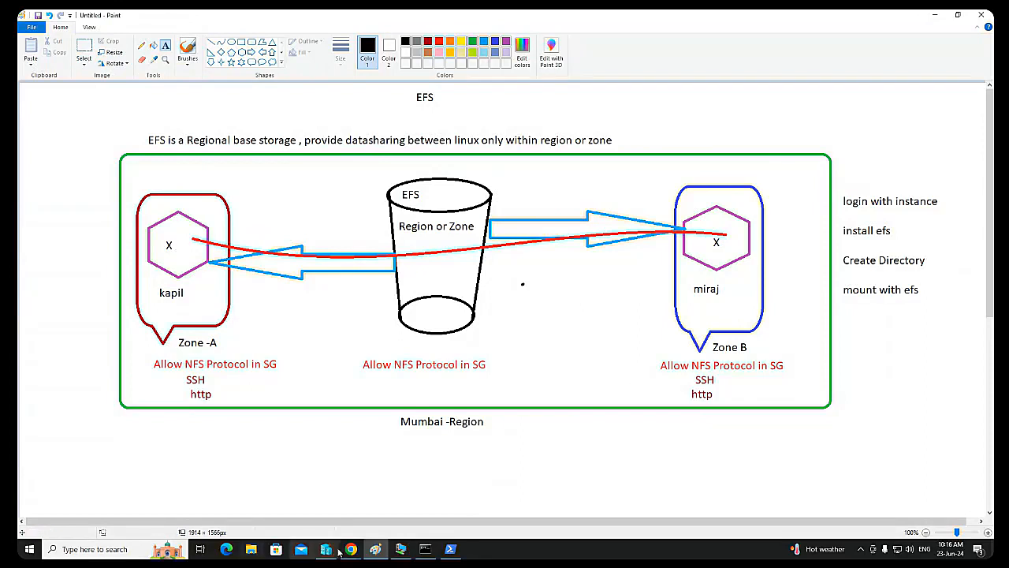
Step: In the kapil session, discard the pending install command and clear the terminal with clear
{"action": "left_click", "coordinate": [430, 550]}
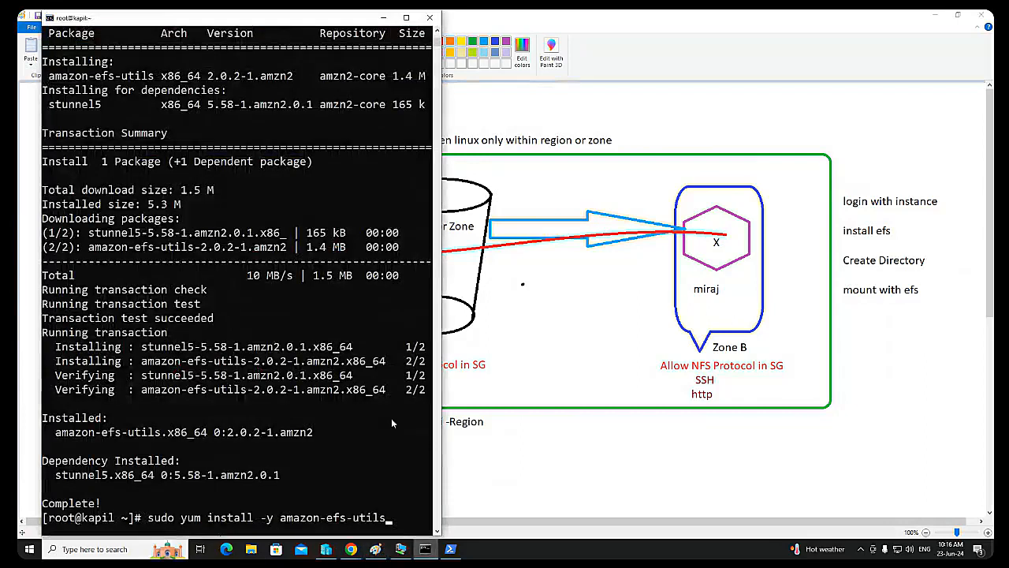
{"action": "left_click", "coordinate": [377, 460]}
{"action": "key", "text": "BackSpace"}
{"action": "key", "text": "BackSpace"}
{"action": "key", "text": "BackSpace"}
{"action": "key", "text": "BackSpace"}
{"action": "key", "text": "BackSpace"}
{"action": "key", "text": "BackSpace"}
{"action": "key", "text": "BackSpace"}
{"action": "key", "text": "BackSpace"}
{"action": "key", "text": "BackSpace"}
{"action": "key", "text": "BackSpace"}
{"action": "key", "text": "BackSpace"}
{"action": "key", "text": "BackSpace"}
{"action": "key", "text": "BackSpace"}
{"action": "key", "text": "BackSpace"}
{"action": "key", "text": "BackSpace"}
{"action": "key", "text": "BackSpace"}
{"action": "key", "text": "BackSpace"}
{"action": "key", "text": "BackSpace"}
{"action": "key", "text": "BackSpace"}
{"action": "key", "text": "BackSpace"}
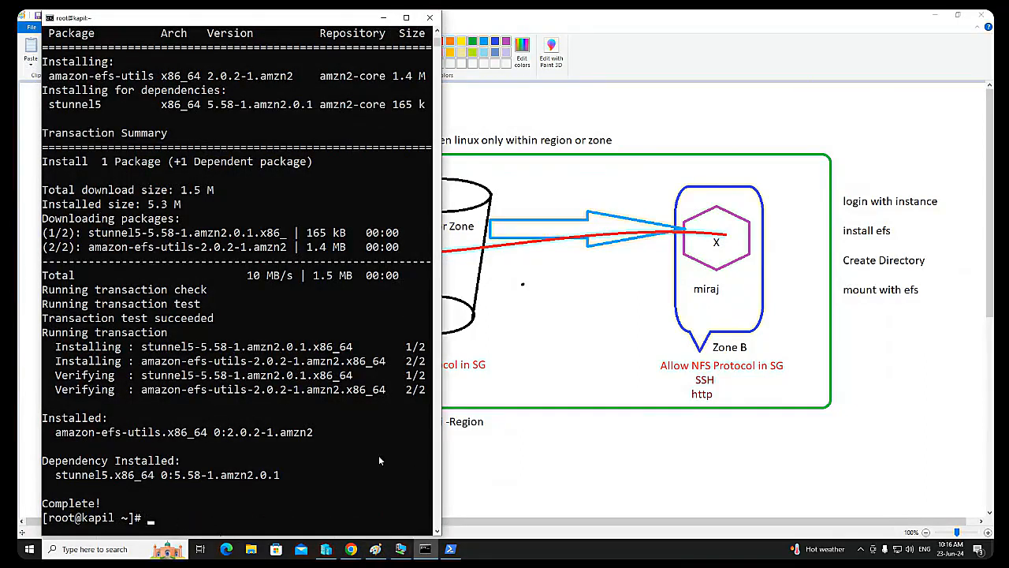
{"action": "type", "text": "clear"}
{"action": "key", "text": "Return"}
{"action": "key", "text": "Return"}
{"action": "key", "text": "Return"}
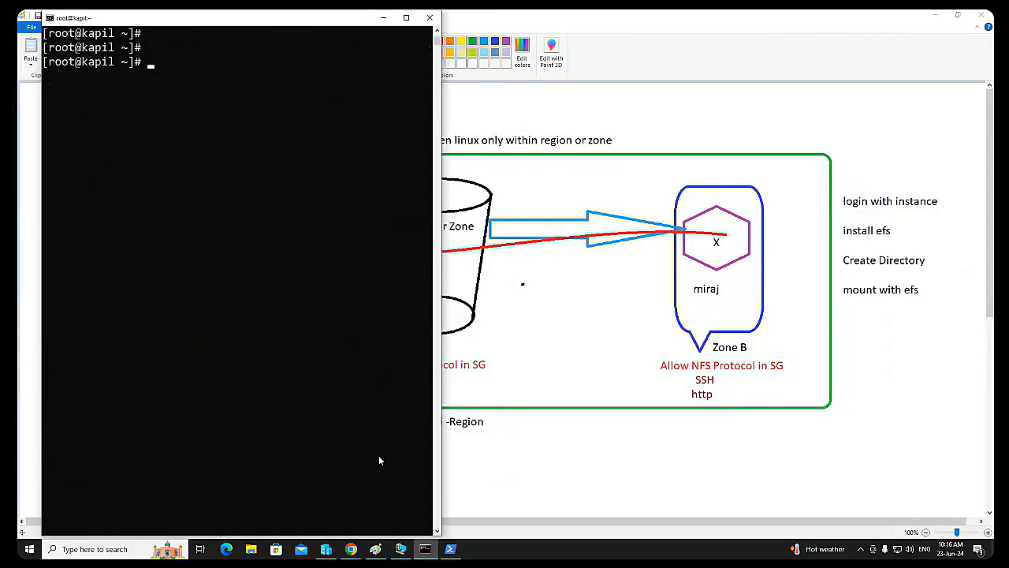
{"action": "key", "text": "Return"}
{"action": "key", "text": "Return"}
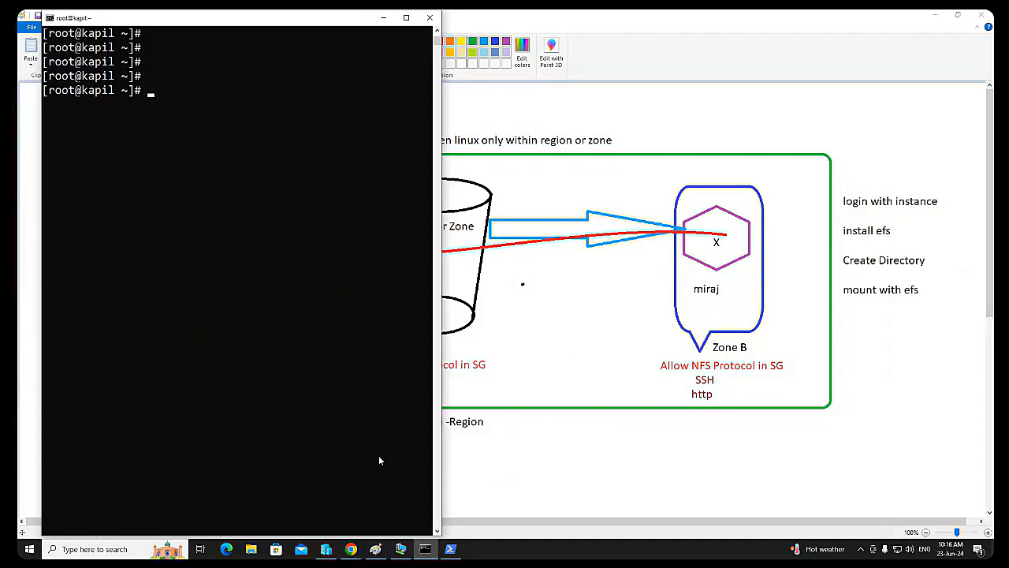
Step: Create a directory named kapil-repo on the kapil instance with mkdir
{"action": "type", "text": "mkdir kapil-repo"}
{"action": "key", "text": "Return"}
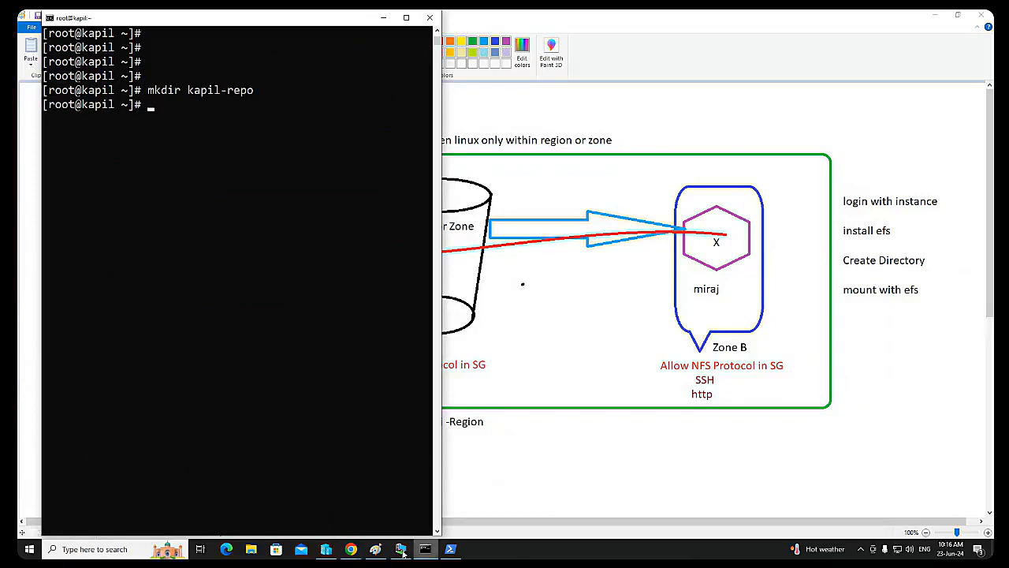
Step: On the miraj instance, create a directory named miraj-repo with mkdir and clear the terminal
{"action": "left_click", "coordinate": [456, 551]}
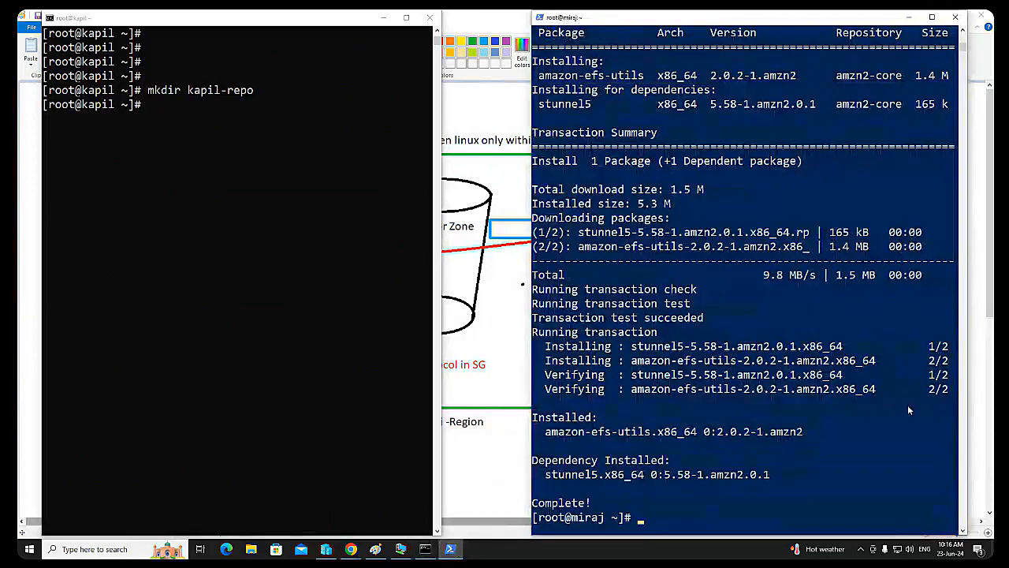
{"action": "type", "text": "mkdir "}
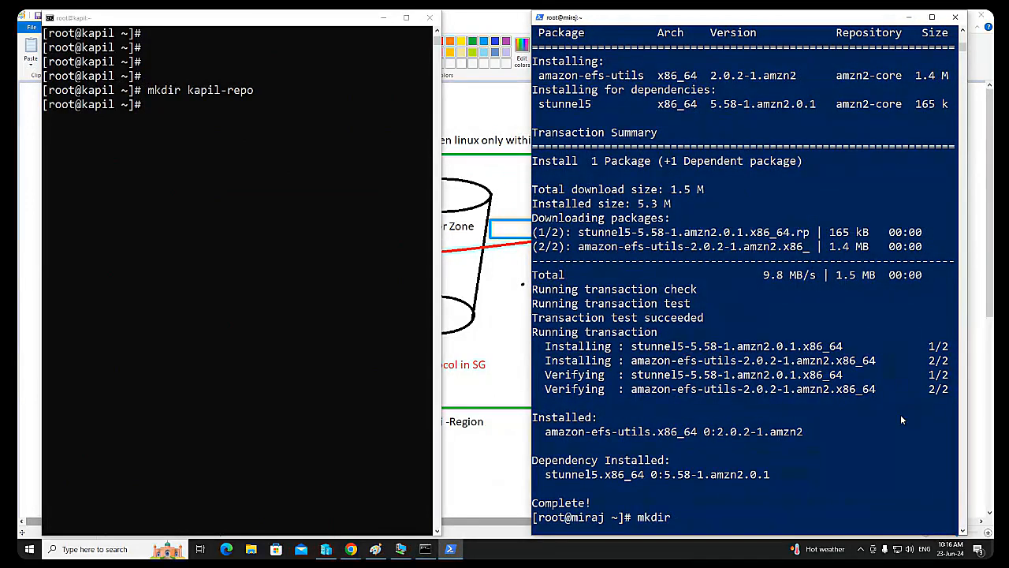
{"action": "type", "text": "miraj-repo"}
{"action": "key", "text": "Return"}
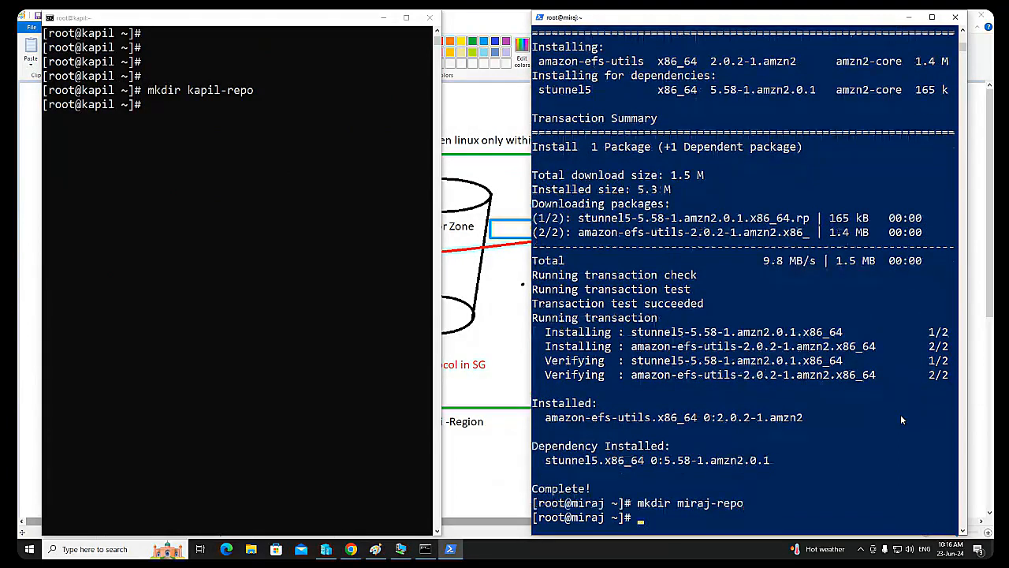
{"action": "type", "text": "clear"}
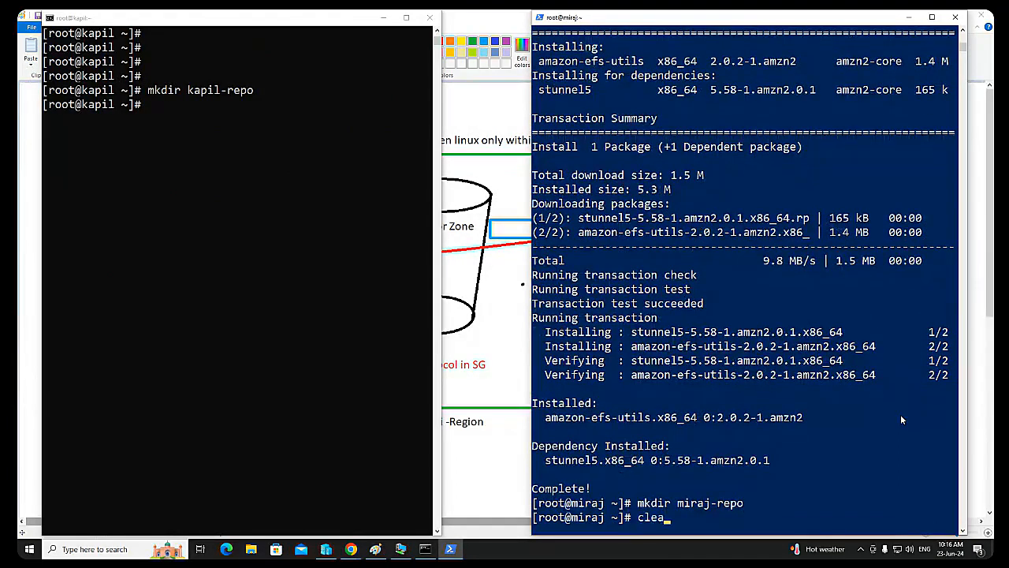
{"action": "key", "text": "Return"}
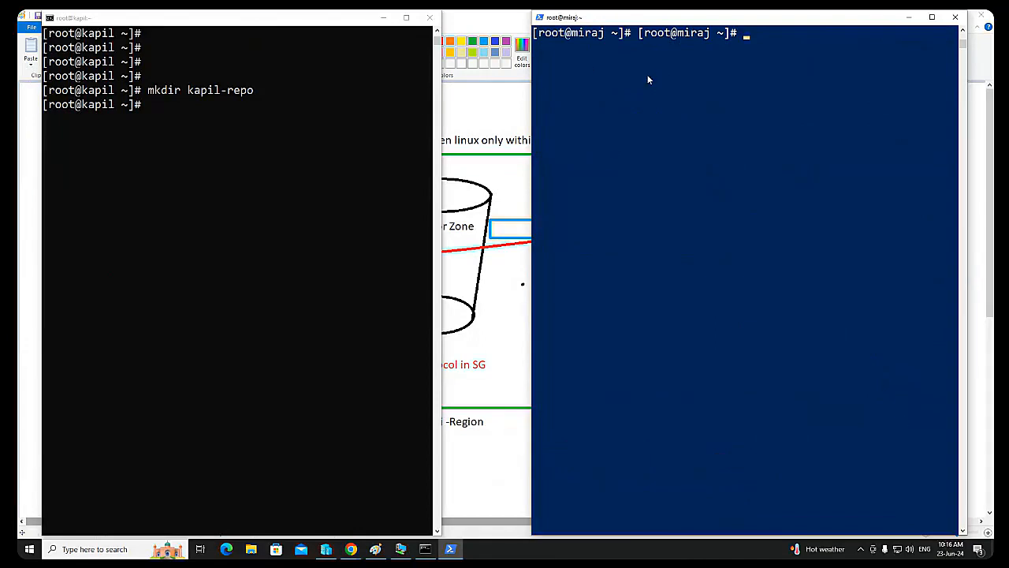
{"action": "key", "text": "Return"}
Step: List the home directory contents with ls on both the miraj and kapil instances, and minimize both terminals
{"action": "key", "text": "Return"}
{"action": "type", "text": "ls"}
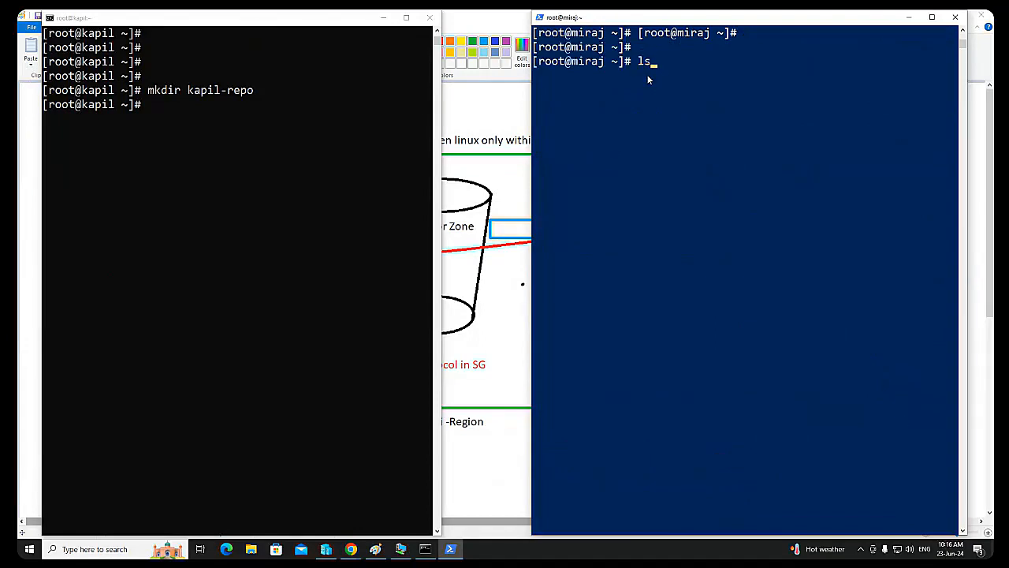
{"action": "key", "text": "Return"}
{"action": "left_click", "coordinate": [259, 107]}
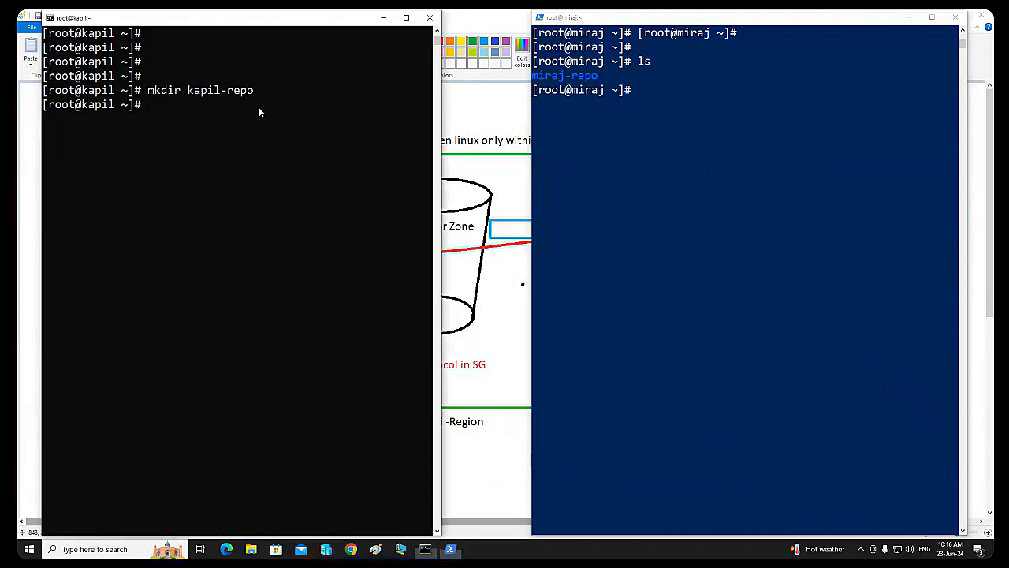
{"action": "type", "text": "ls"}
{"action": "key", "text": "Return"}
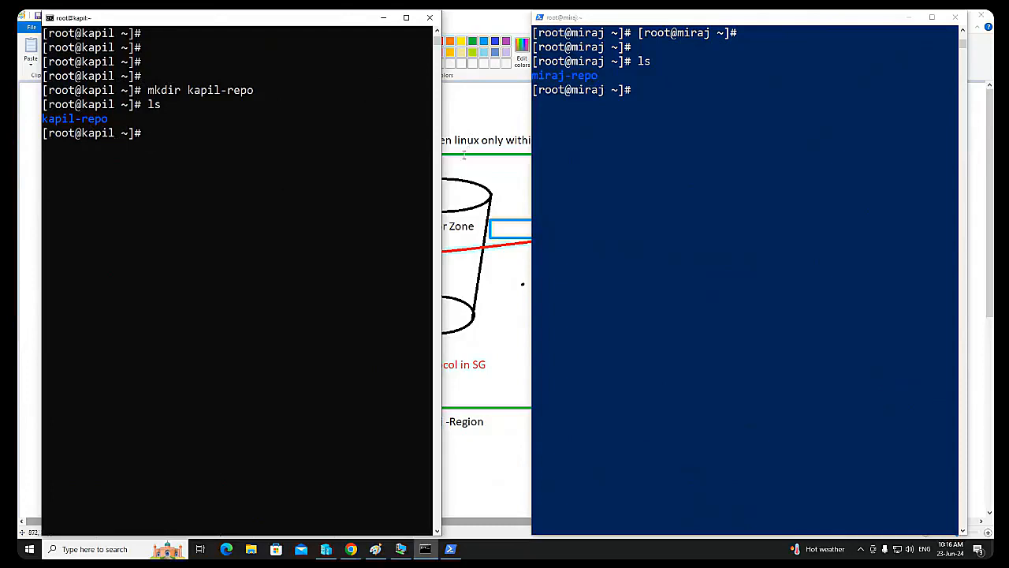
{"action": "left_click", "coordinate": [384, 18]}
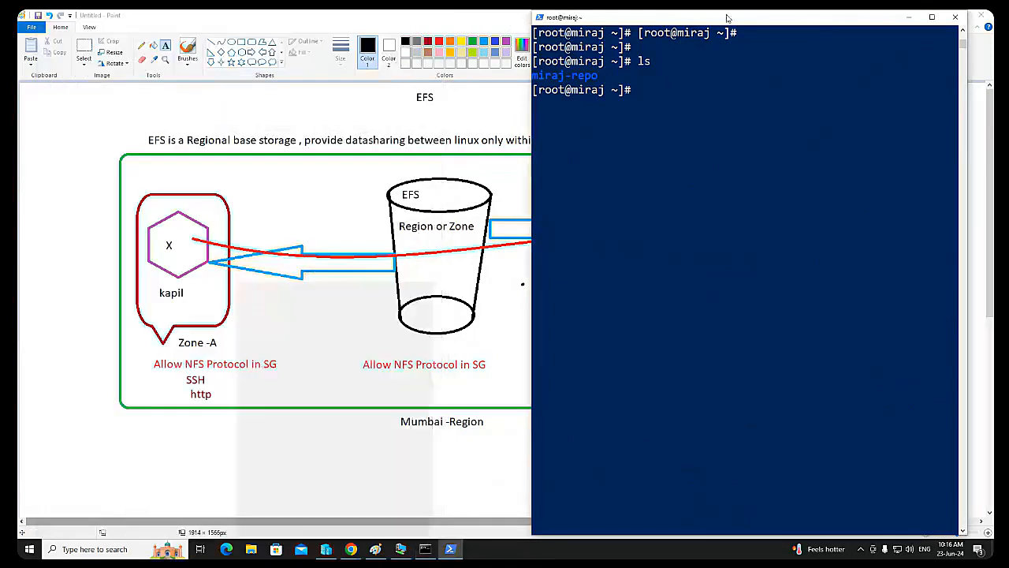
{"action": "left_click", "coordinate": [909, 16]}
Step: In the browser's EFS console, open the mystorage attach instructions and copy the NFS client mount command via DNS
{"action": "mouse_move", "coordinate": [357, 552]}
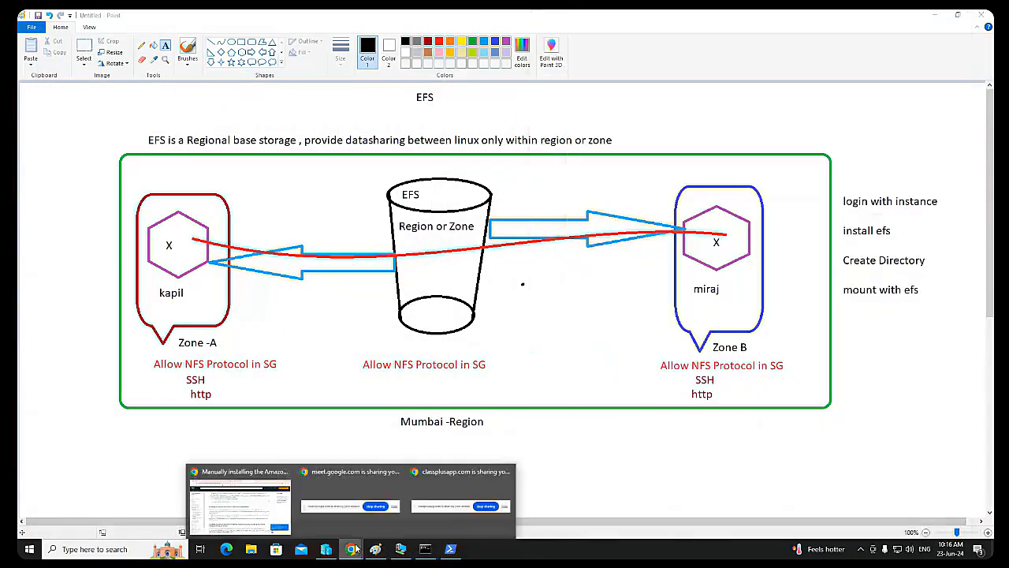
{"action": "left_click", "coordinate": [257, 509]}
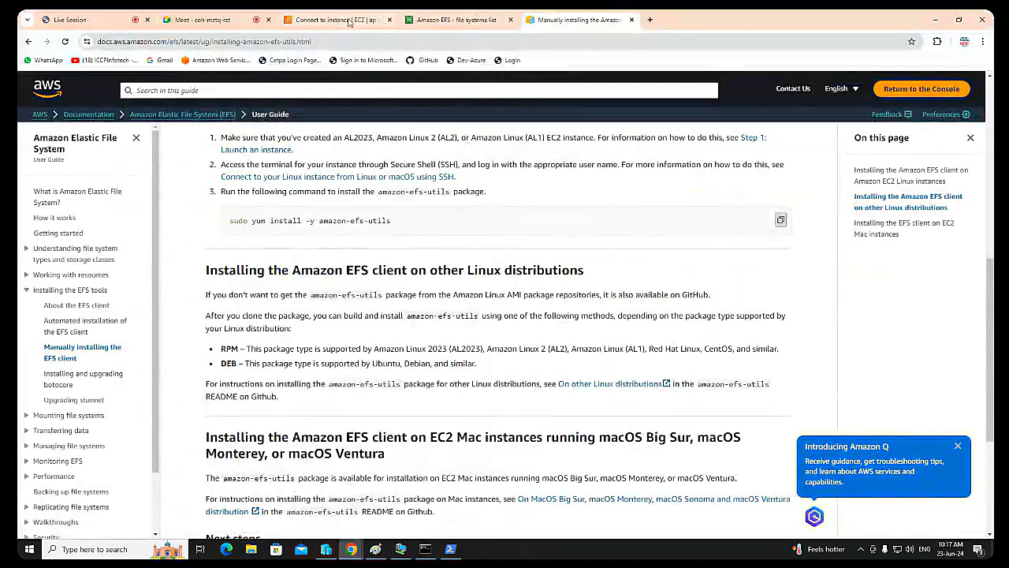
{"action": "left_click", "coordinate": [495, 22]}
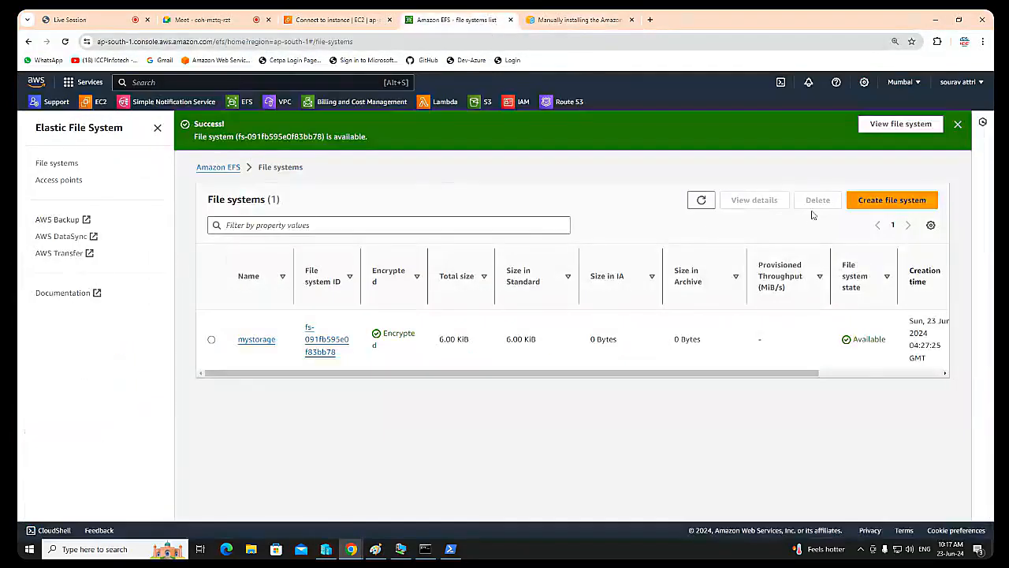
{"action": "left_click", "coordinate": [256, 341]}
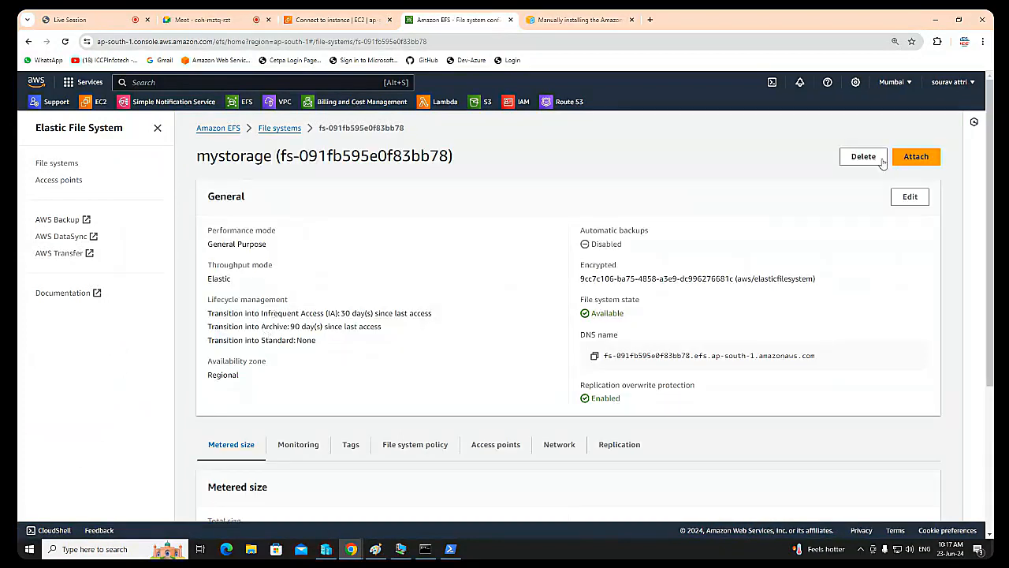
{"action": "left_click", "coordinate": [915, 157]}
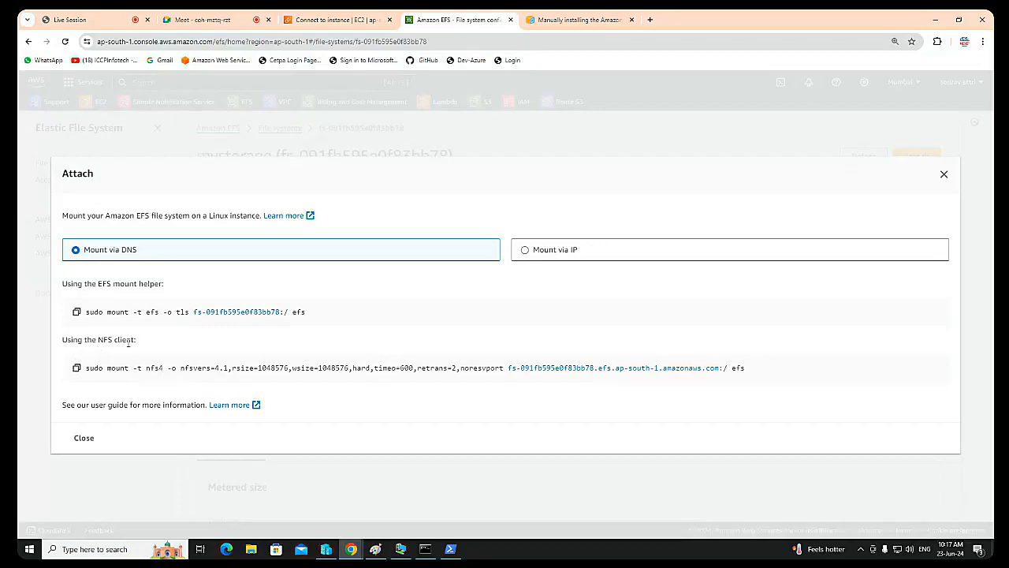
{"action": "left_click", "coordinate": [77, 367]}
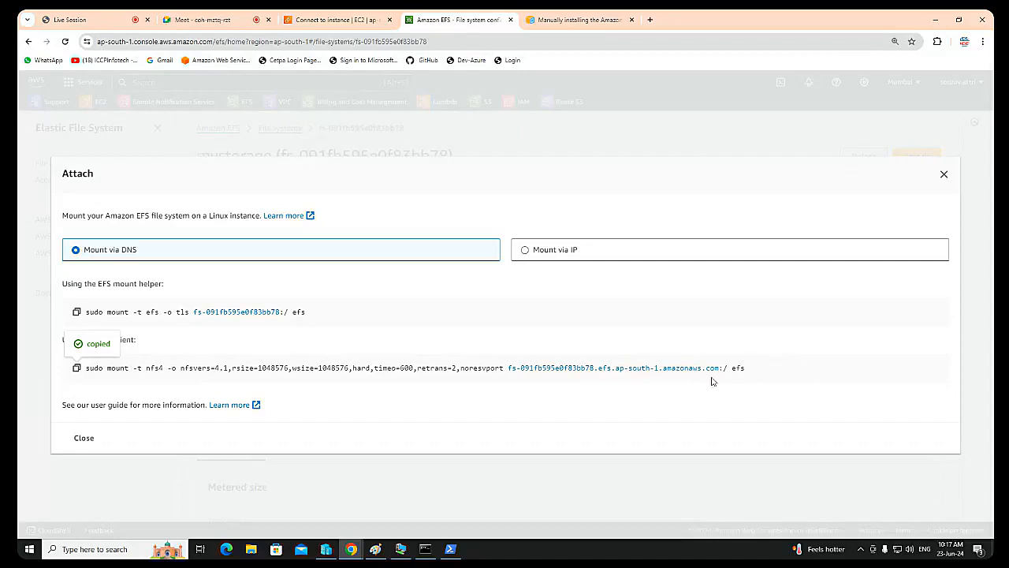
Step: On the kapil instance, run the copied NFS mount command with the target directory efs replaced by kapil-repo/
{"action": "left_click", "coordinate": [425, 549]}
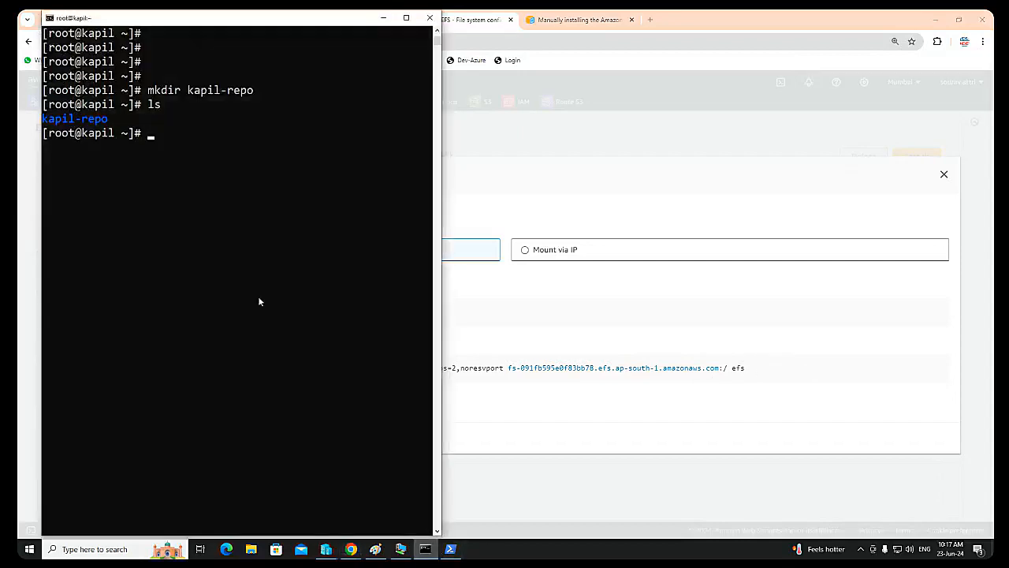
{"action": "right_click", "coordinate": [233, 173]}
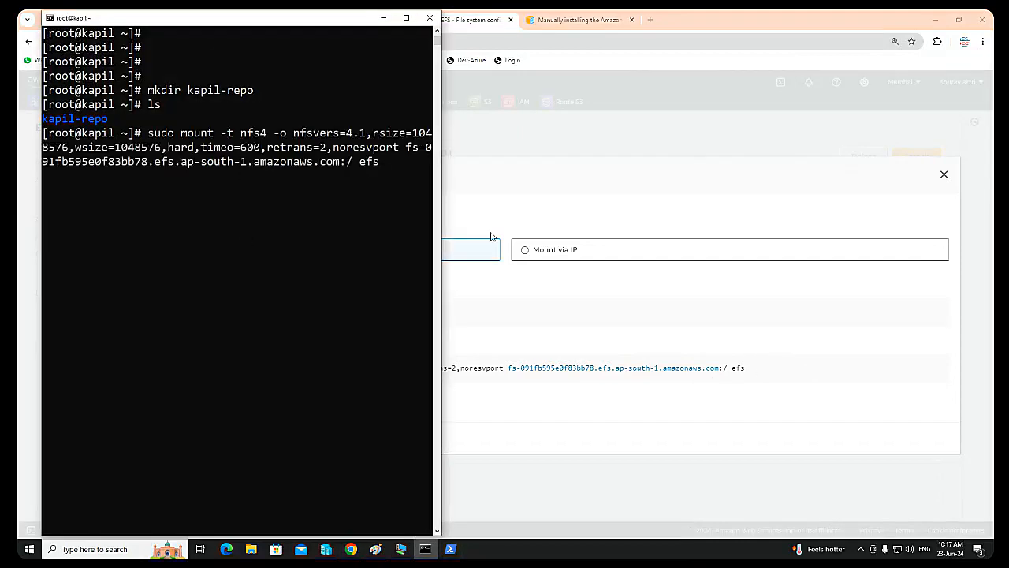
{"action": "key", "text": "BackSpace"}
{"action": "key", "text": "BackSpace"}
{"action": "key", "text": "BackSpace"}
{"action": "type", "text": "k"}
{"action": "key", "text": "Tab"}
{"action": "key", "text": "Return"}
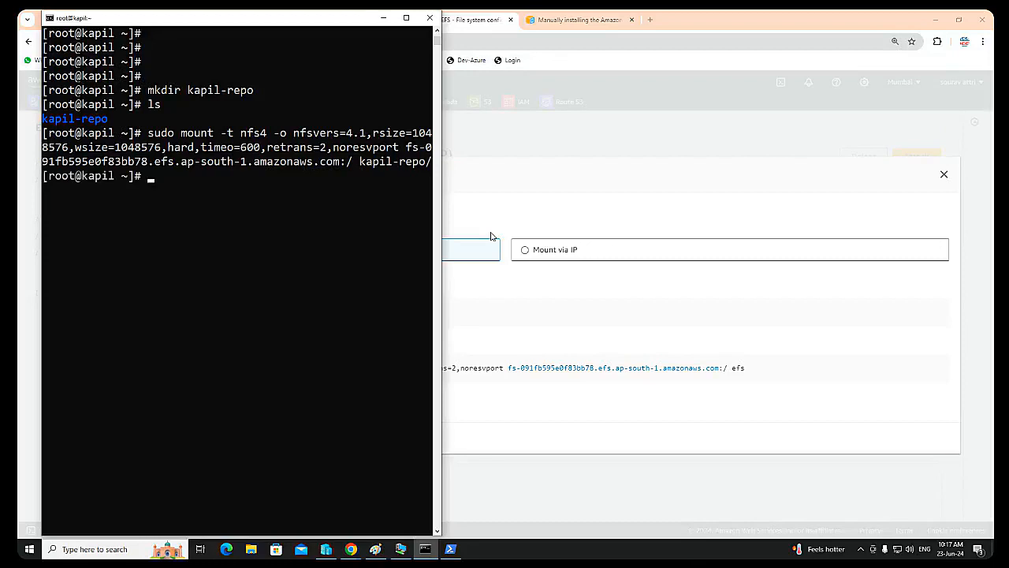
{"action": "key", "text": "Return"}
{"action": "key", "text": "Return"}
{"action": "key", "text": "Return"}
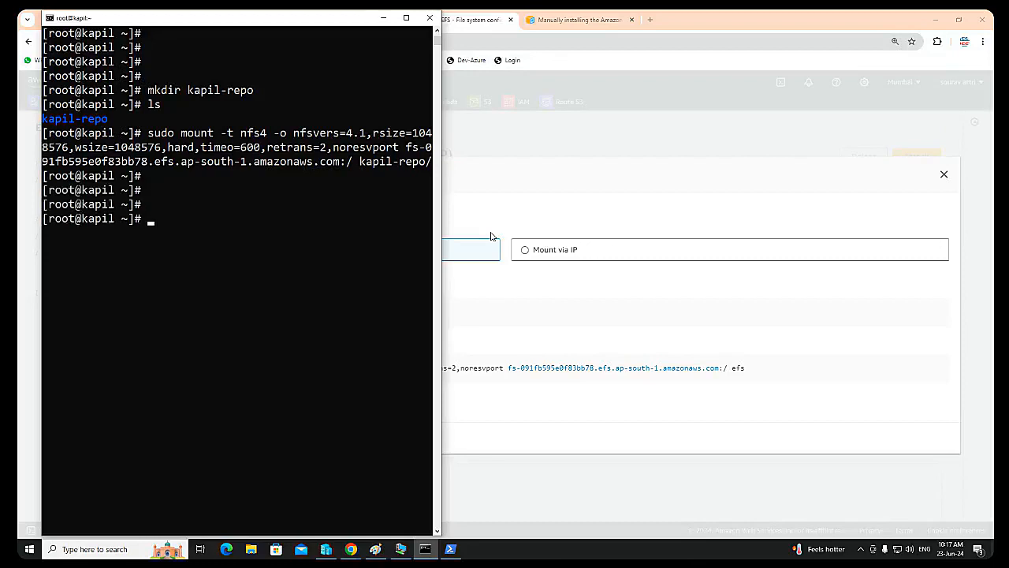
Step: On the miraj instance, mount the EFS with the copied NFS command, using miraj-repo/ as the target directory
{"action": "left_click", "coordinate": [451, 548]}
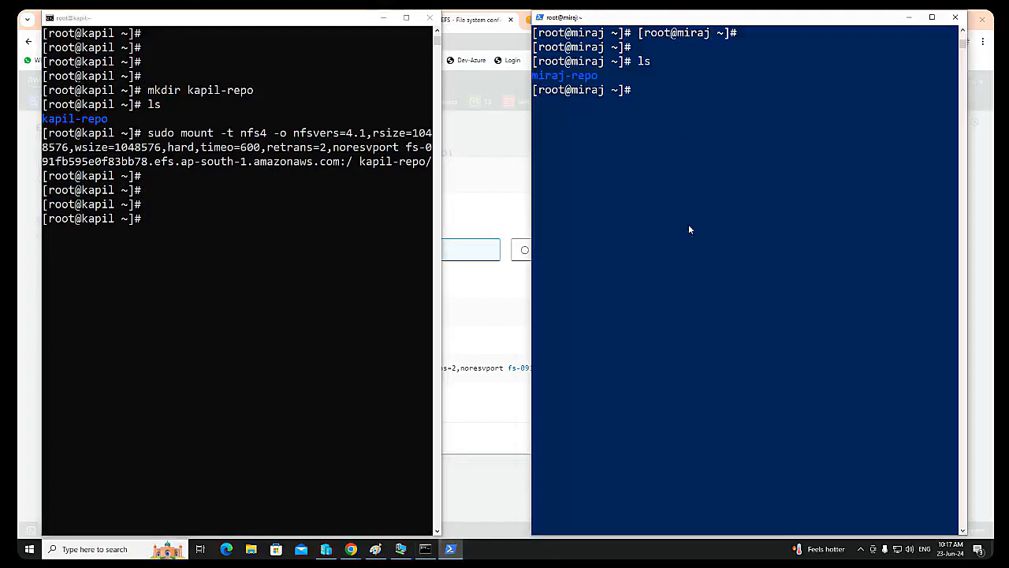
{"action": "type", "text": "sudo moun"}
{"action": "right_click", "coordinate": [685, 130]}
{"action": "key", "text": "BackSpace"}
{"action": "key", "text": "BackSpace"}
{"action": "key", "text": "BackSpace"}
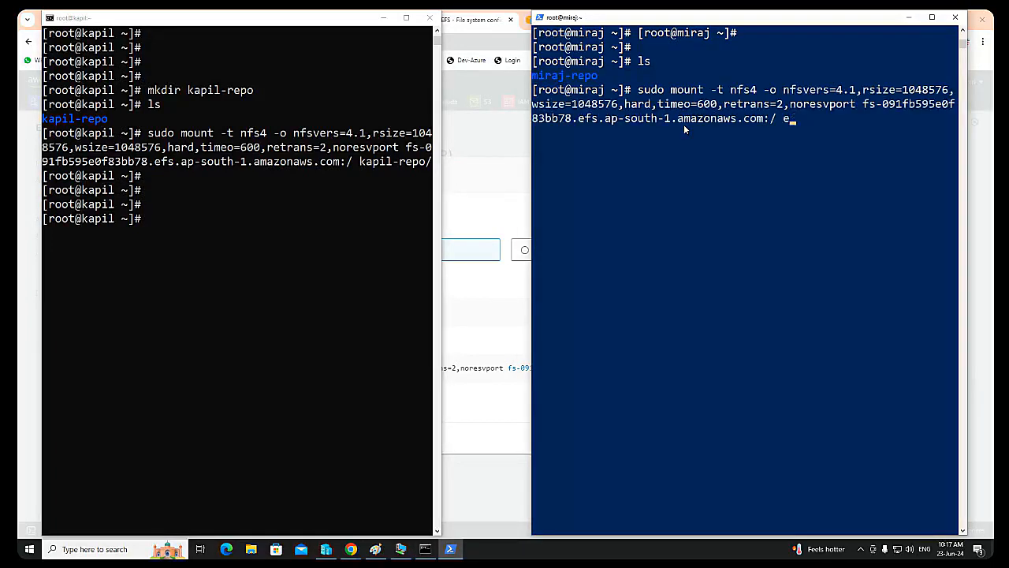
{"action": "type", "text": "miraj-repo/"}
{"action": "key", "text": "Return"}
Step: Change into the miraj-repo/ directory on the miraj instance
{"action": "key", "text": "Return"}
{"action": "key", "text": "Return"}
{"action": "key", "text": "Return"}
{"action": "key", "text": "Return"}
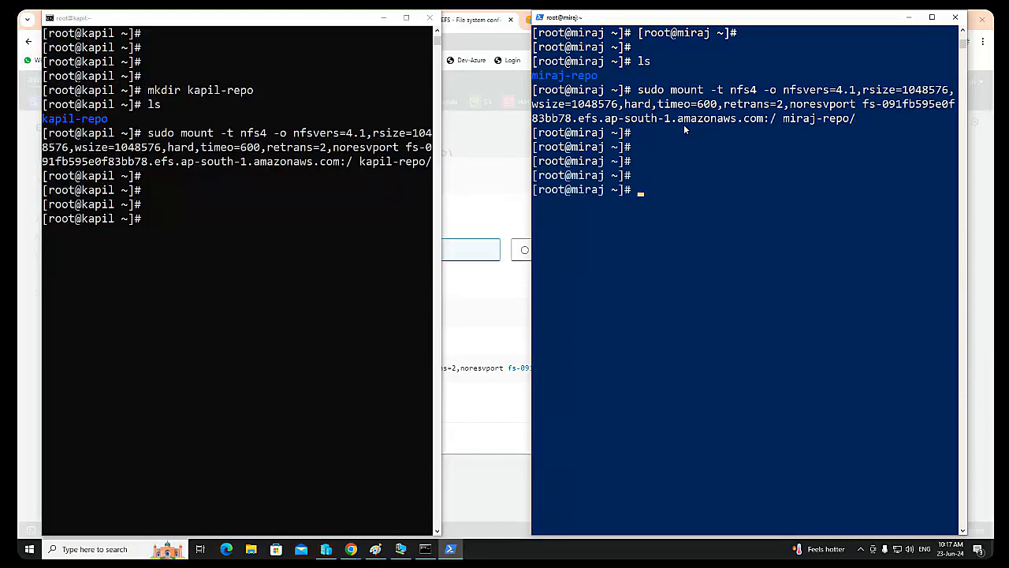
{"action": "type", "text": "cd m"}
{"action": "key", "text": "Tab"}
{"action": "key", "text": "Return"}
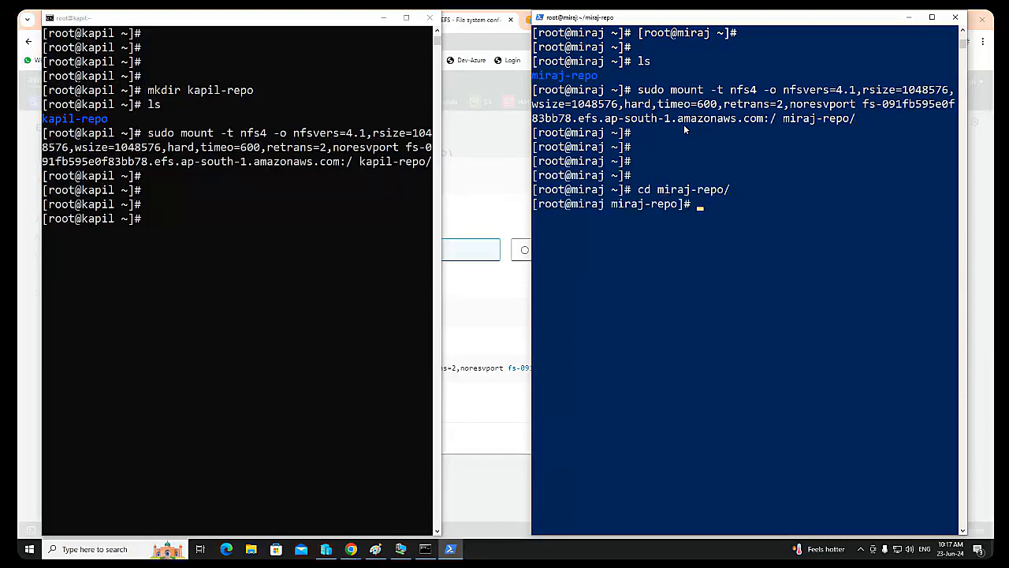
{"action": "key", "text": "Return"}
{"action": "key", "text": "Return"}
Step: Create the directories india, aus and canada inside miraj-repo, and list its contents with ls
{"action": "type", "text": "mkdir"}
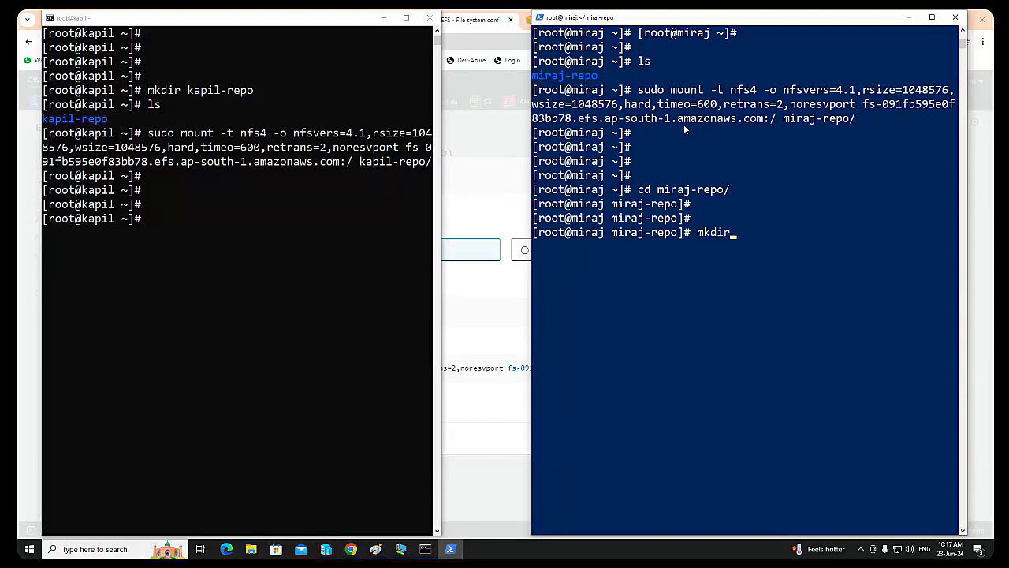
{"action": "type", "text": " india "}
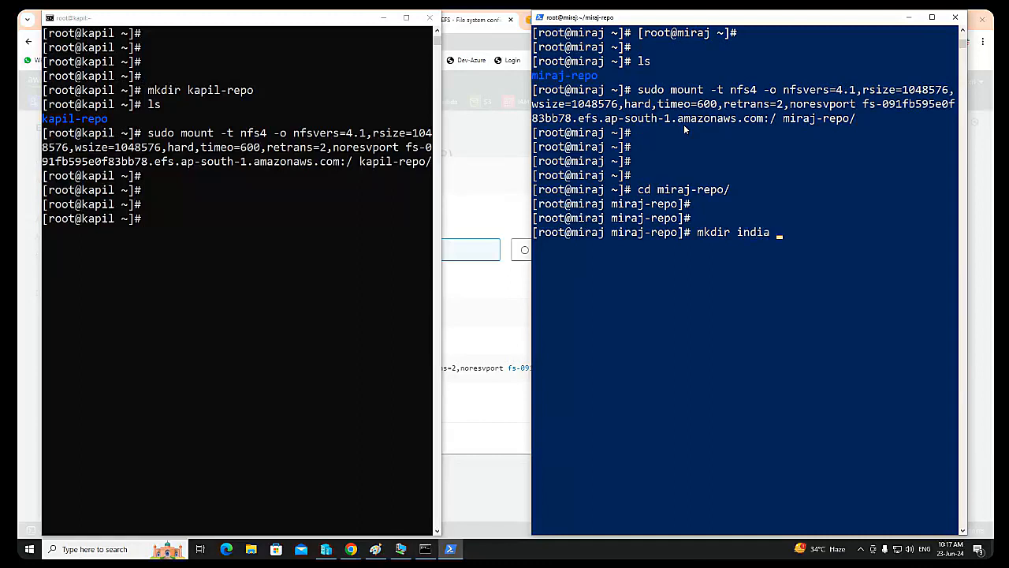
{"action": "type", "text": "aus canada"}
{"action": "key", "text": "Return"}
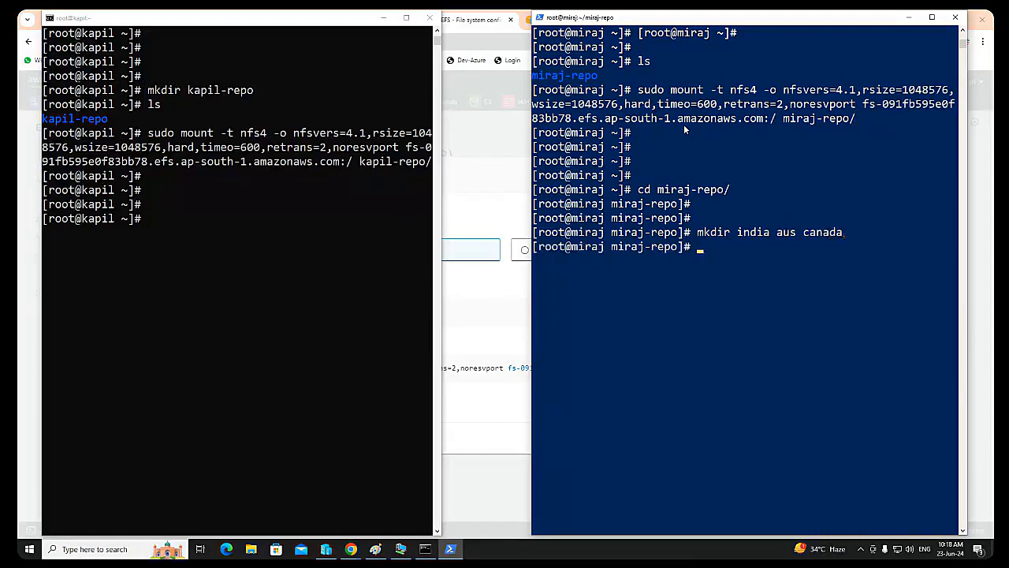
{"action": "type", "text": "ls"}
{"action": "key", "text": "Return"}
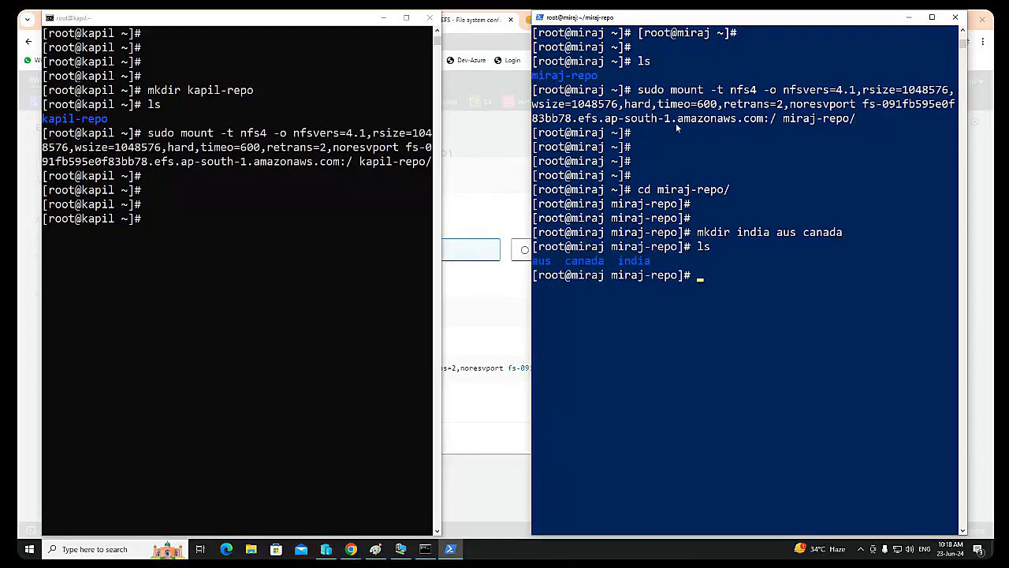
Step: On the kapil instance, change into kapil-repo/ and list the shared contents with ls
{"action": "left_click", "coordinate": [171, 205]}
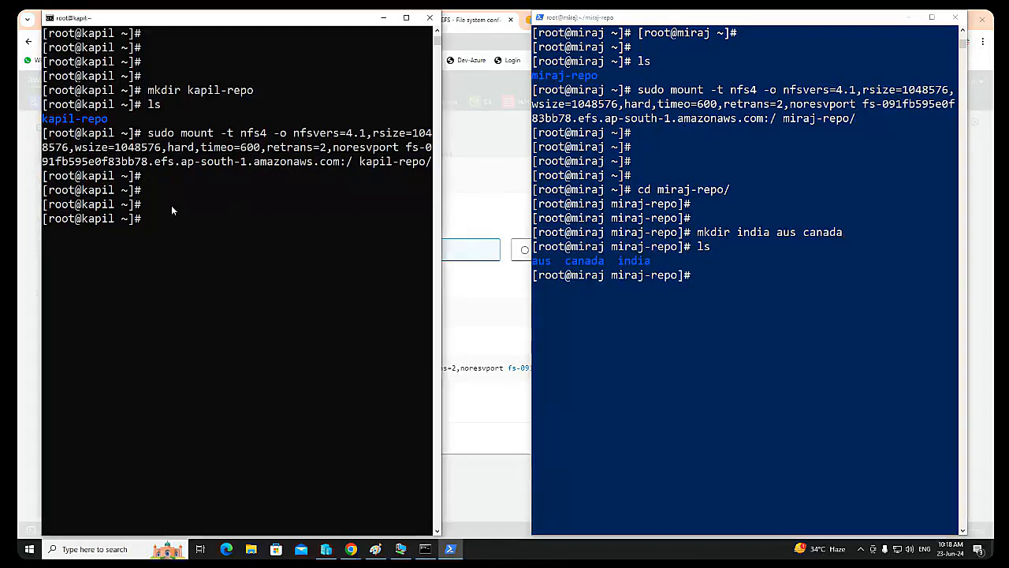
{"action": "type", "text": "cd kapil-repo/"}
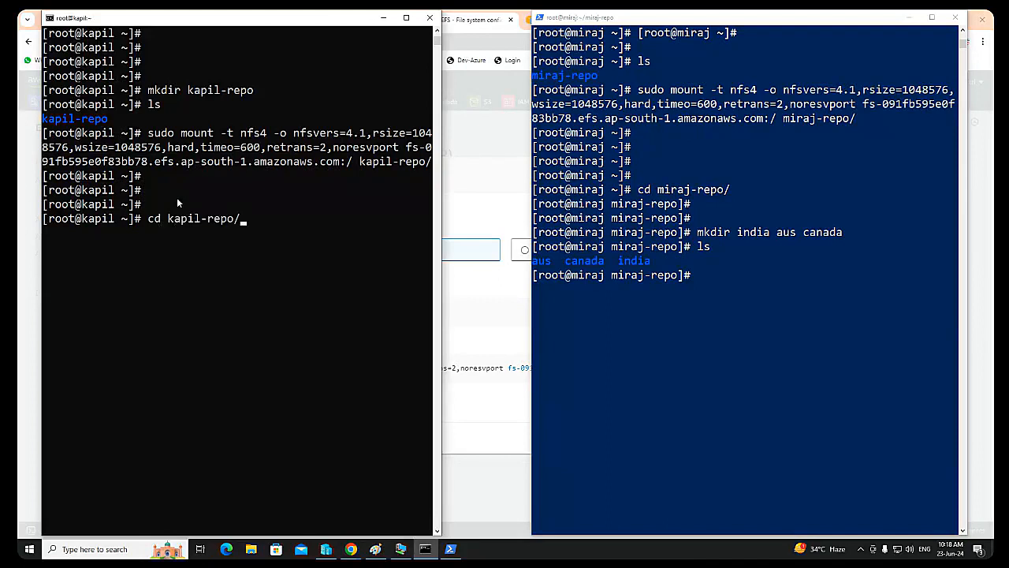
{"action": "key", "text": "Return"}
{"action": "type", "text": "ls"}
{"action": "key", "text": "Return"}
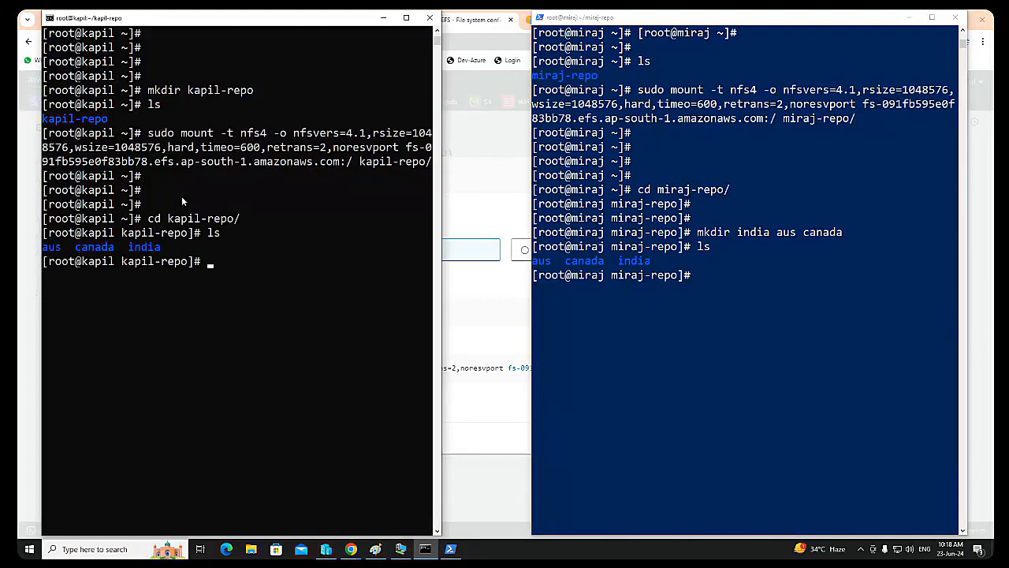
Step: Create empty files named delhi and us in kapil-repo with touch, and list the directory
{"action": "type", "text": "touch delhi us"}
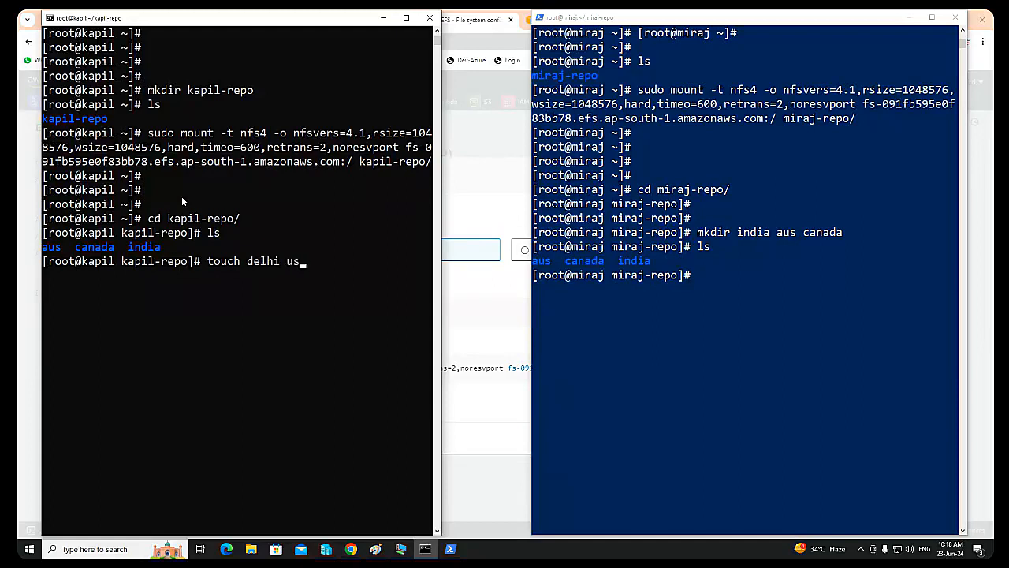
{"action": "key", "text": "Return"}
{"action": "type", "text": "ls"}
{"action": "key", "text": "Return"}
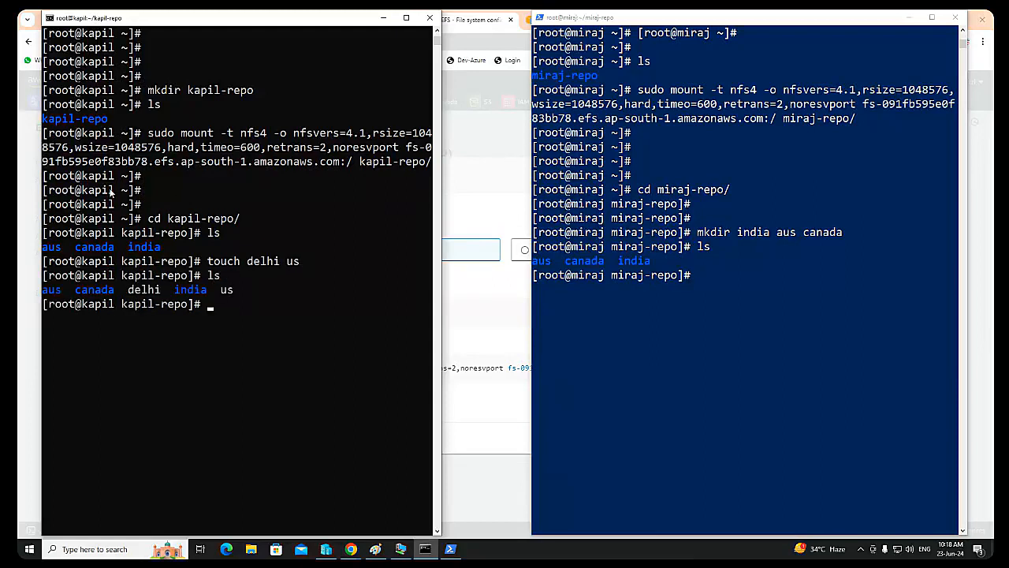
Step: List miraj-repo on the miraj instance to check the shared files, and switch to the Paint diagram
{"action": "left_click", "coordinate": [706, 282]}
{"action": "type", "text": "l"}
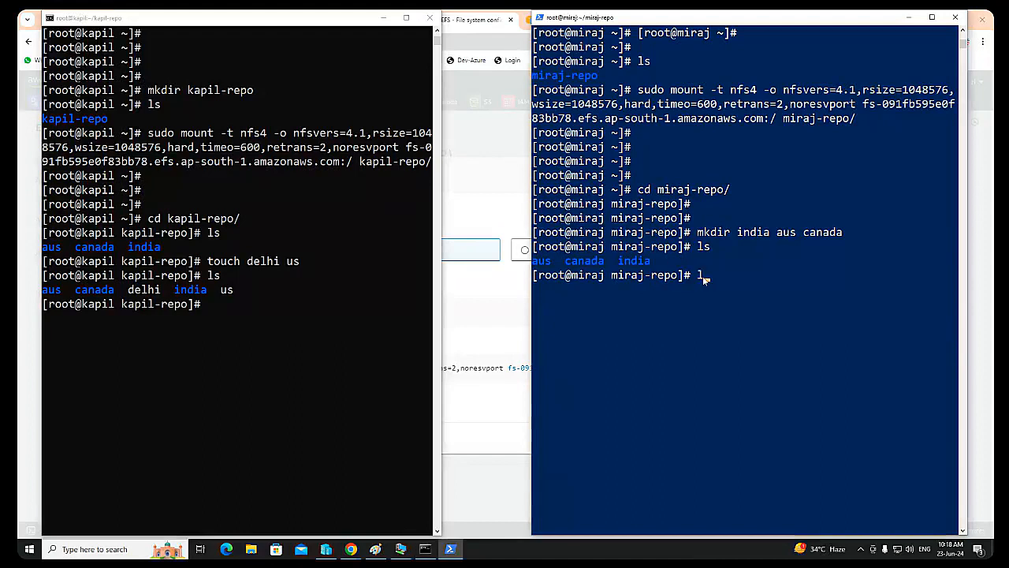
{"action": "type", "text": "s"}
{"action": "key", "text": "Return"}
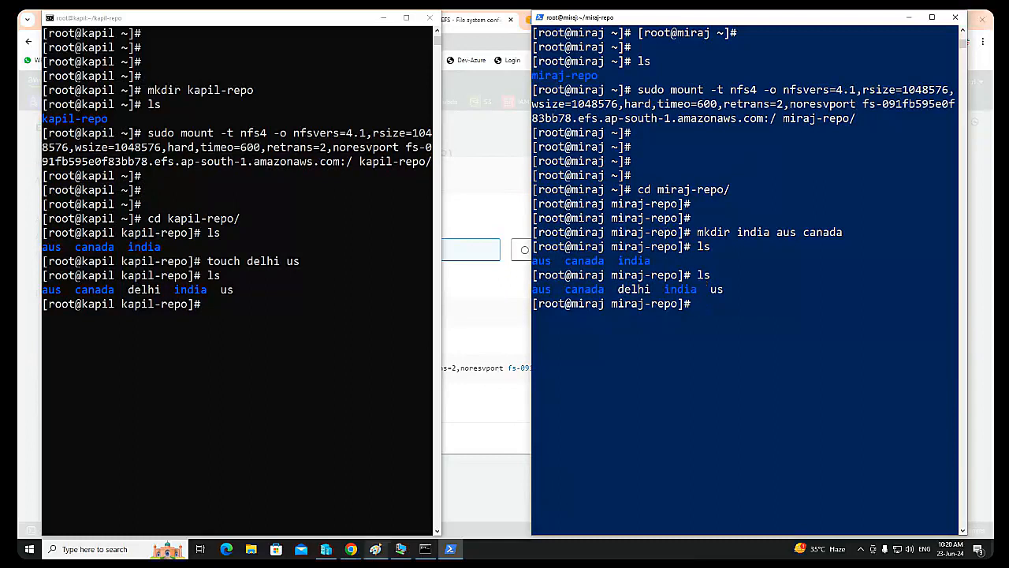
{"action": "left_click", "coordinate": [374, 548]}
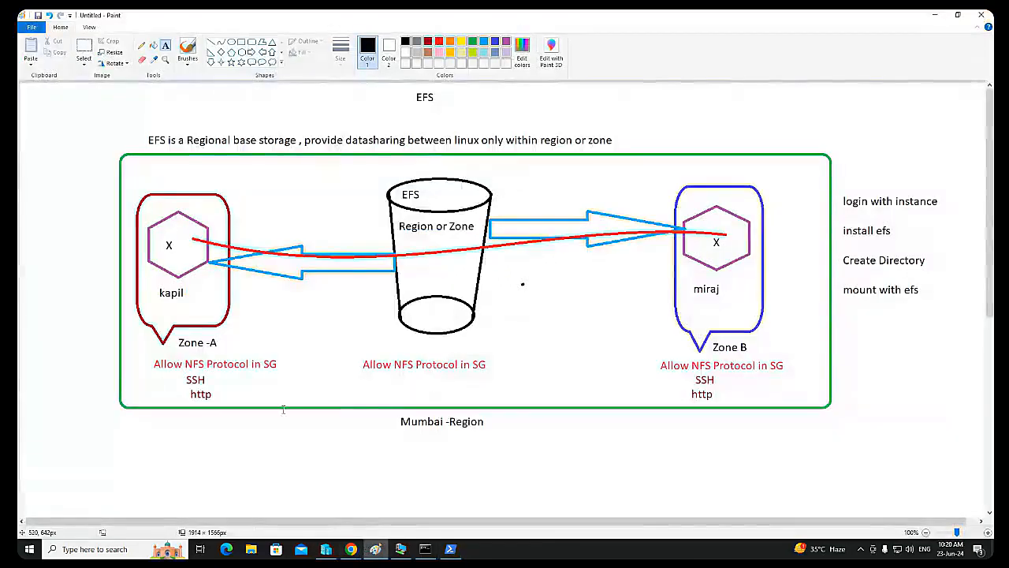
Step: Add a text note in a blank area below the EFS diagram with "RDS" and "S3----" on separate lines
{"action": "left_click", "coordinate": [256, 439]}
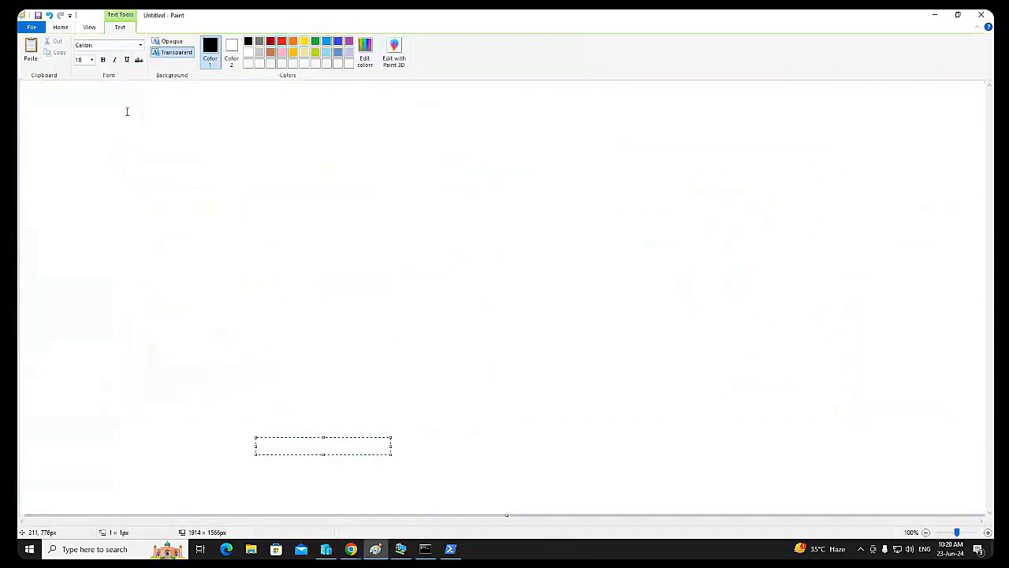
{"action": "left_click", "coordinate": [127, 111]}
{"action": "left_click", "coordinate": [126, 110]}
{"action": "type", "text": "RDS"}
{"action": "key", "text": "Return"}
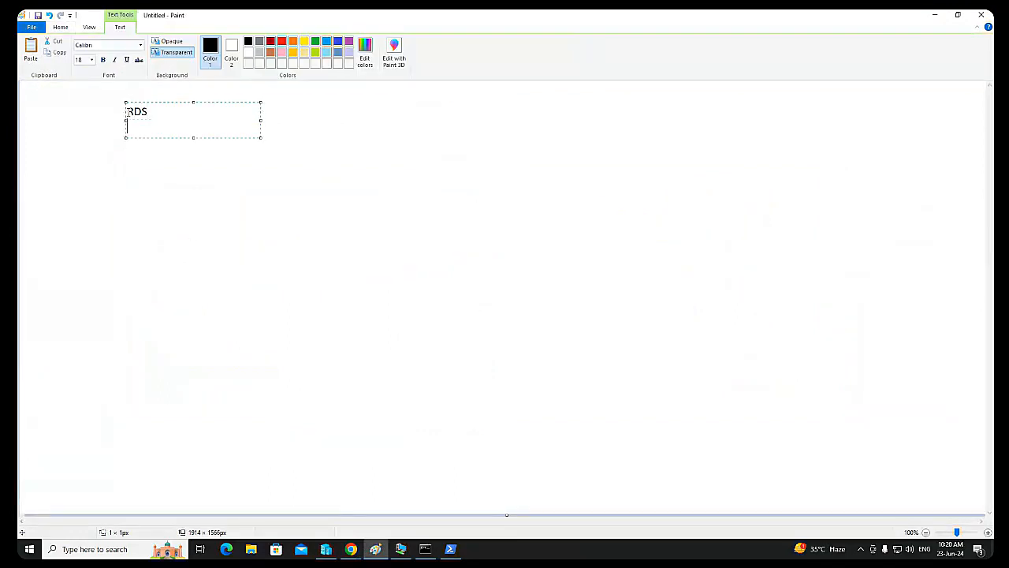
{"action": "type", "text": "Cl"}
{"action": "key", "text": "BackSpace"}
{"action": "key", "text": "BackSpace"}
{"action": "key", "text": "BackSpace"}
{"action": "type", "text": "S3"}
{"action": "type", "text": "----"}
{"action": "left_click", "coordinate": [226, 185]}
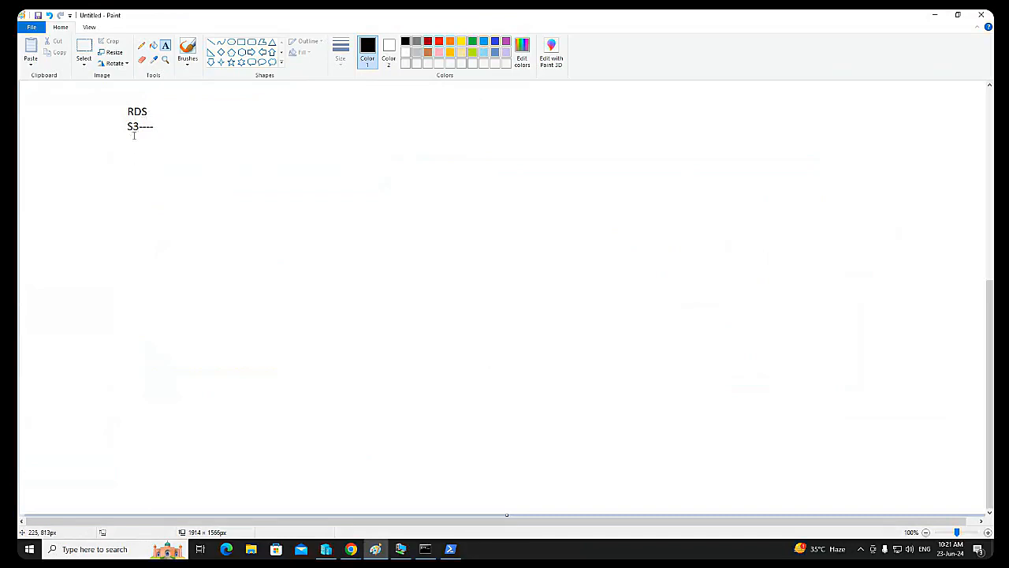
Step: Add a separate text note reading "IAM" followed by a row of dashes beneath the S3 line
{"action": "left_click", "coordinate": [131, 158]}
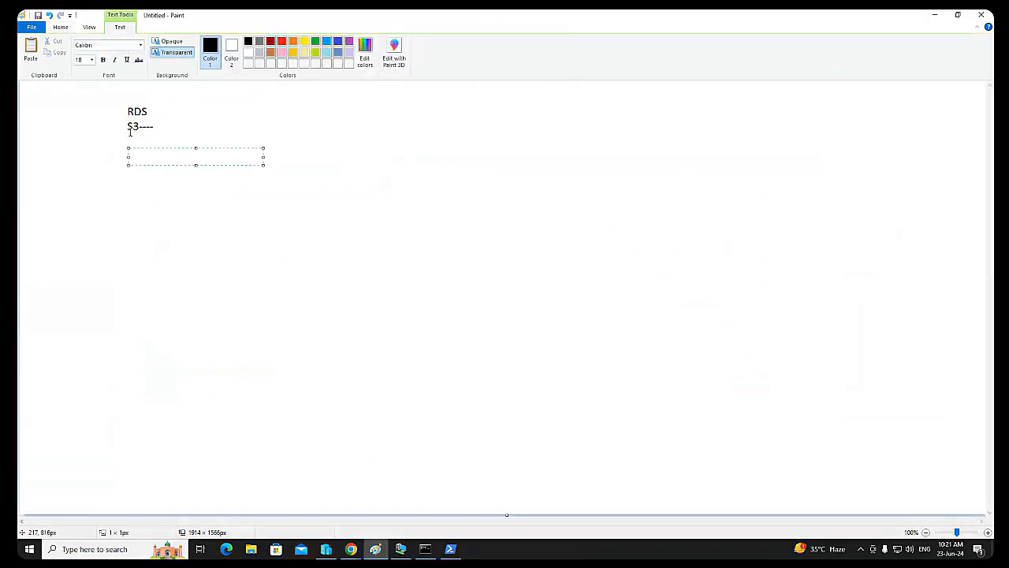
{"action": "type", "text": "IAM"}
{"action": "type", "text": "---------"}
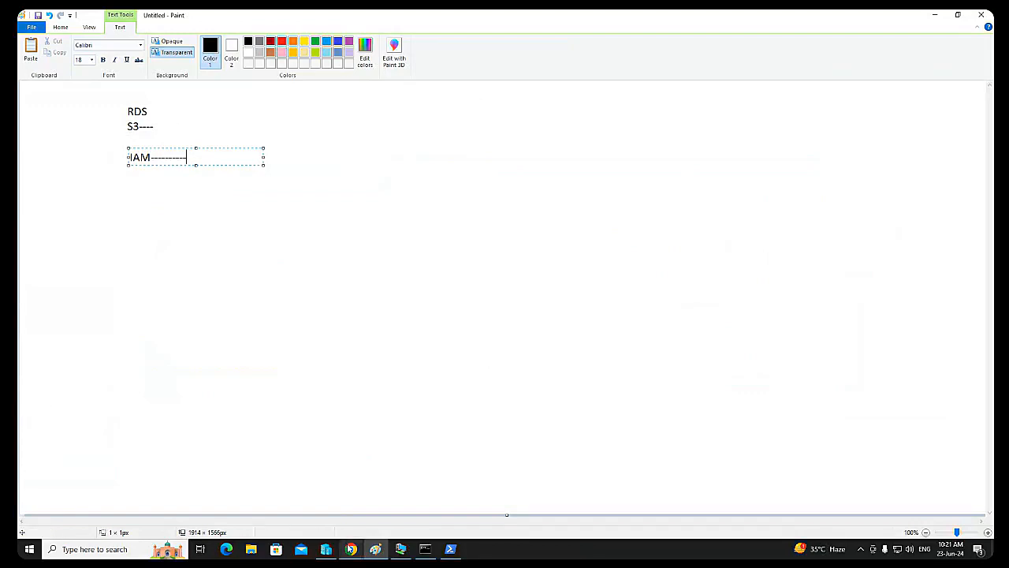
Step: Switch to Chrome and open the AWS sign-in page from the Amazon Web Services bookmark in a new Incognito window
{"action": "left_click", "coordinate": [351, 549]}
{"action": "left_click", "coordinate": [266, 505]}
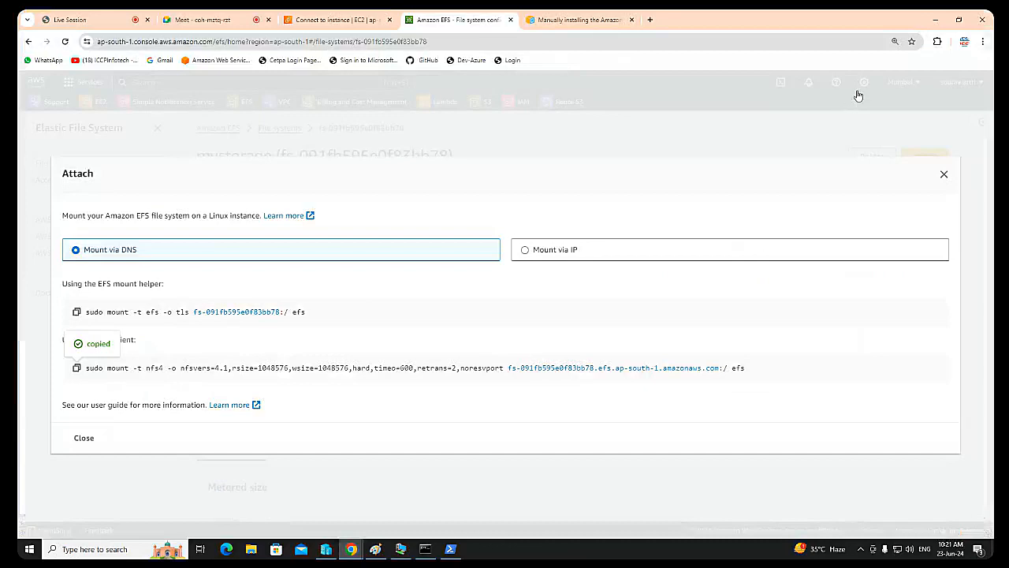
{"action": "left_click", "coordinate": [982, 41]}
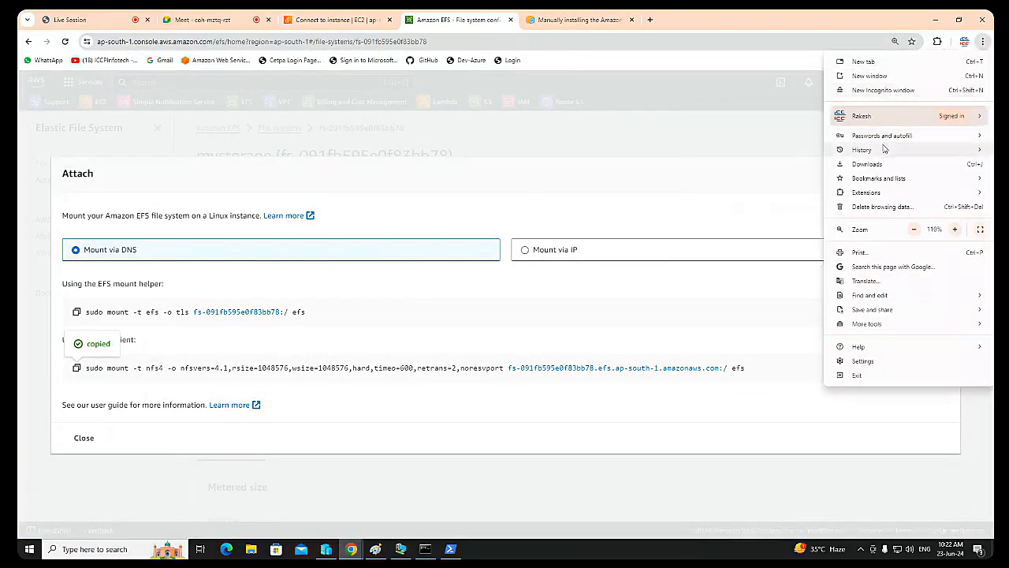
{"action": "left_click", "coordinate": [881, 90]}
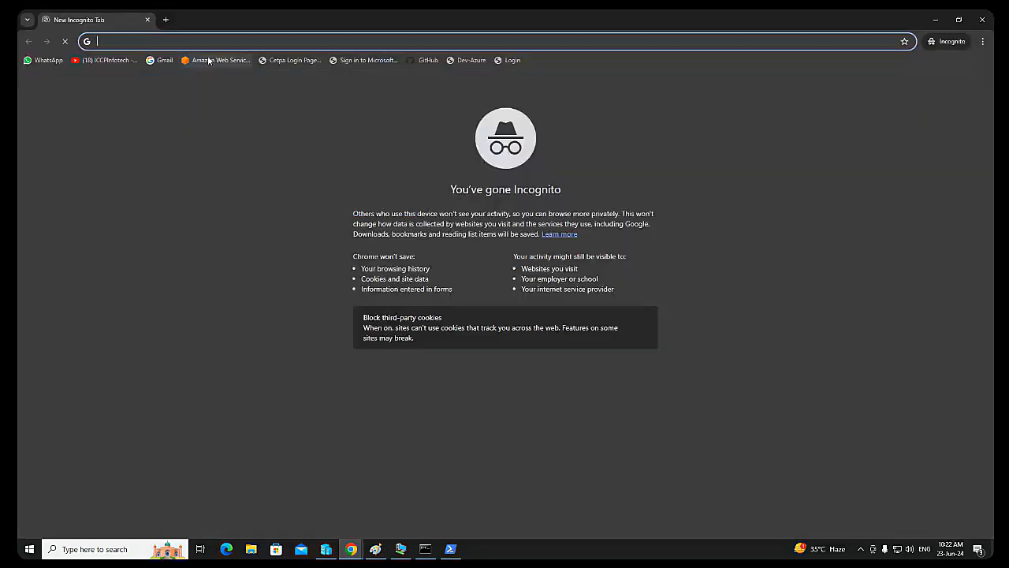
{"action": "left_click", "coordinate": [206, 60]}
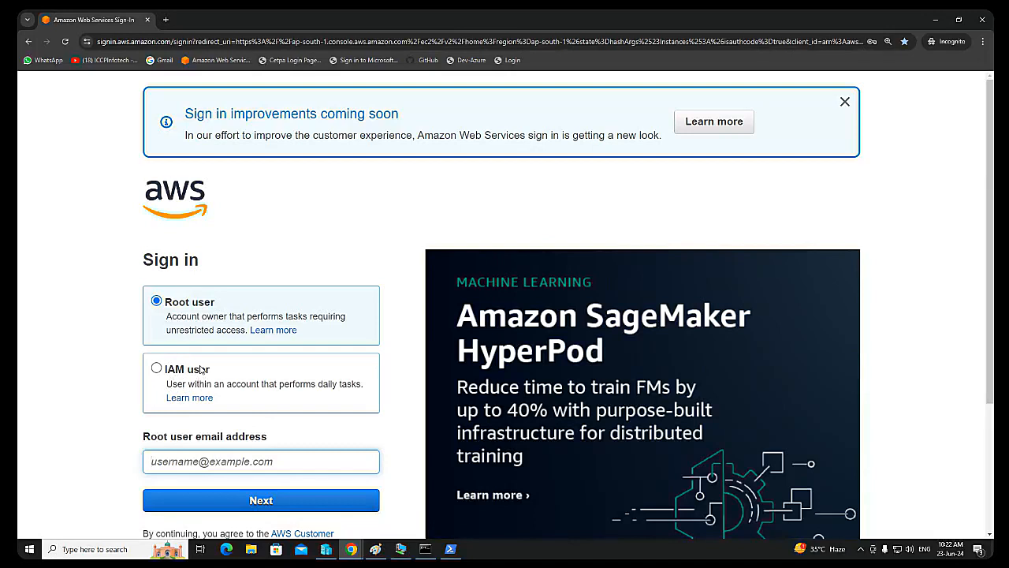
{"action": "scroll", "coordinate": [202, 369], "scroll_direction": "down", "scroll_amount": 2}
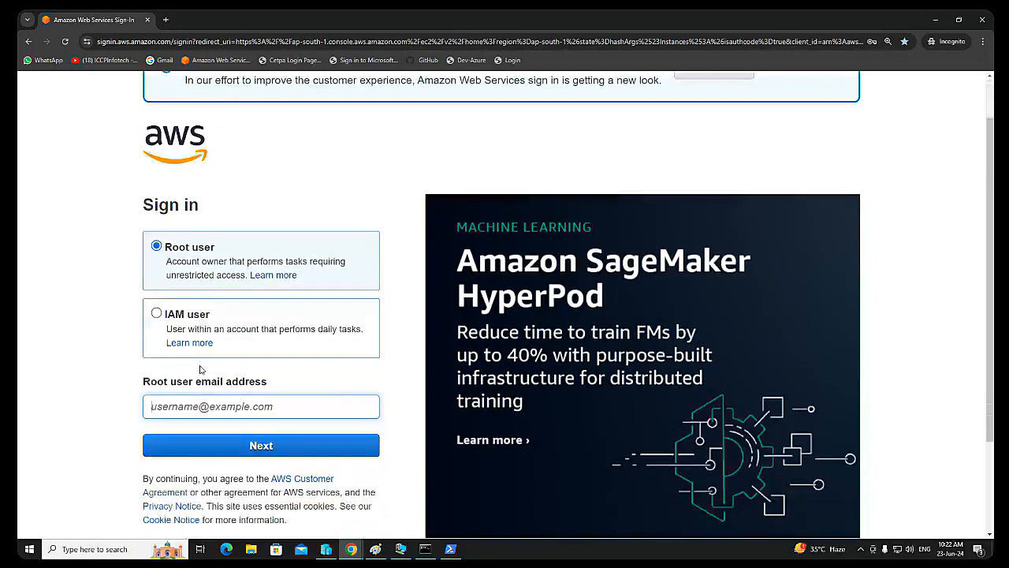